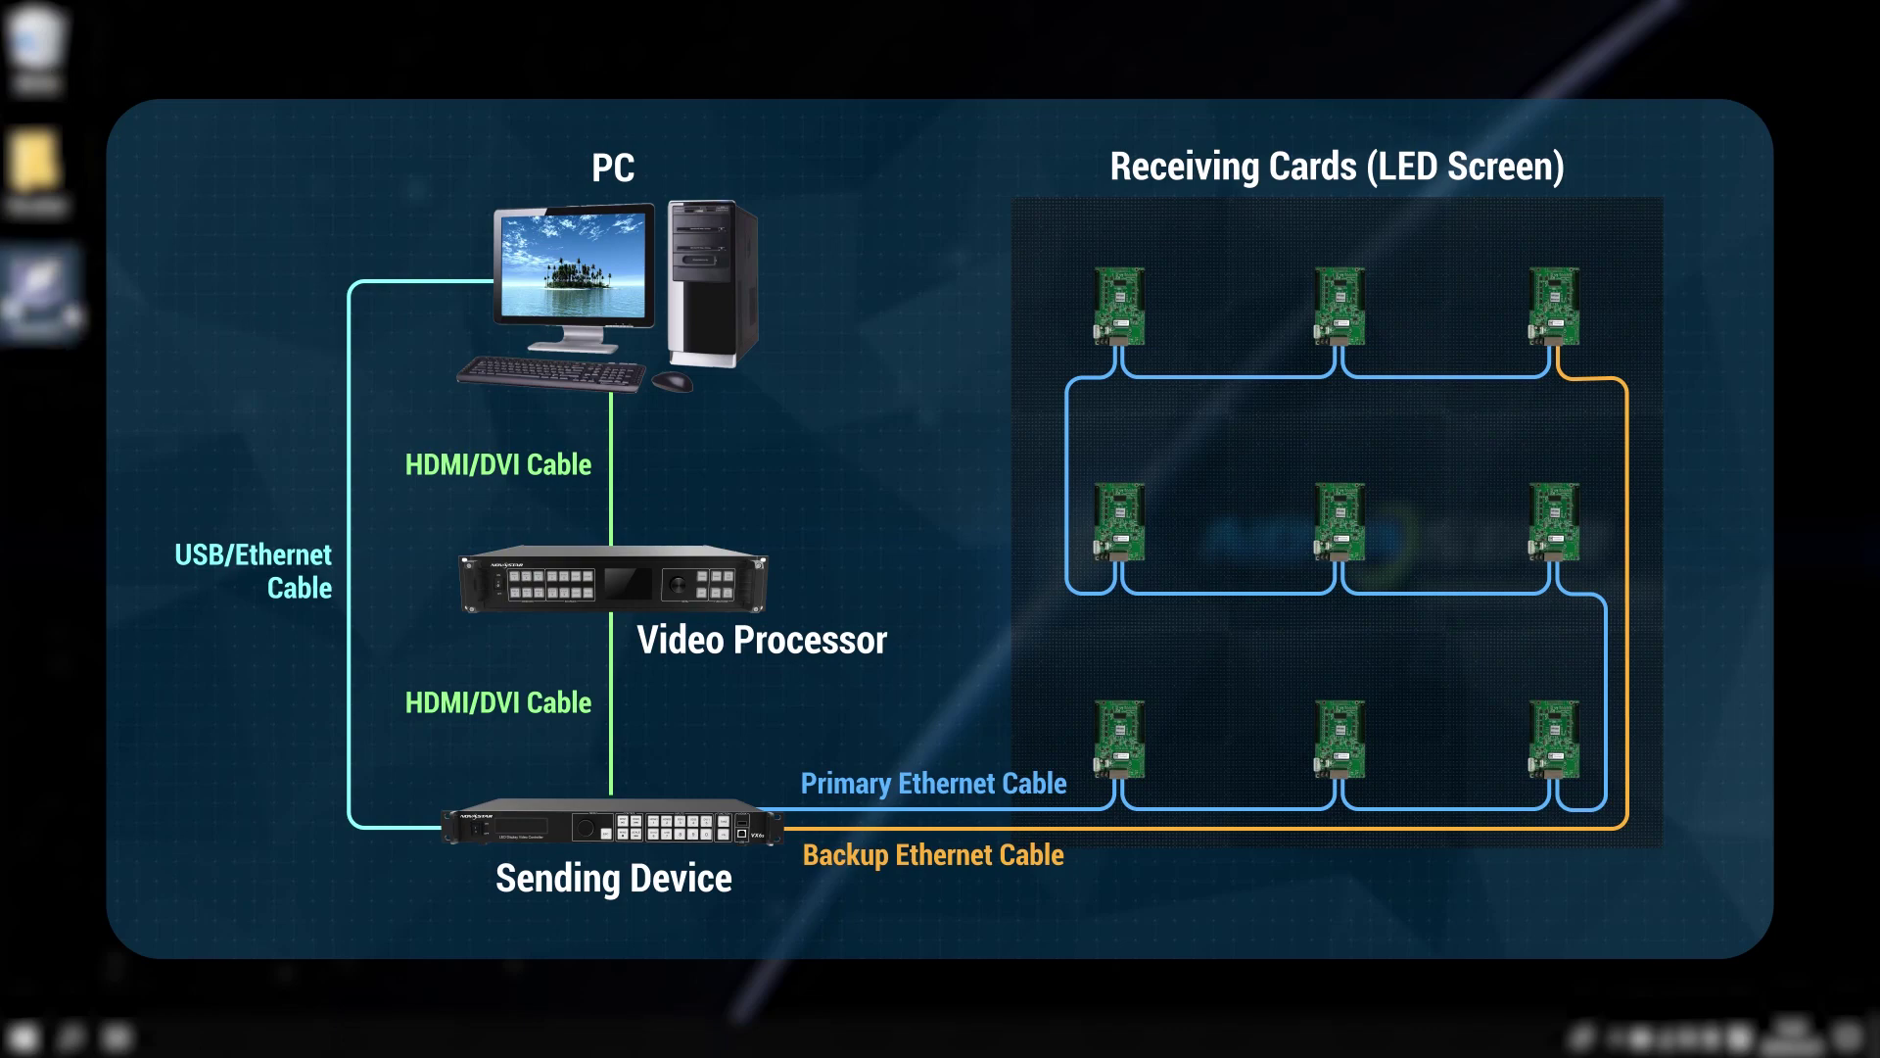
Step: Log in as Advanced Synchronous System User and view the connected device details (one VX6S)
double_click(15, 302)
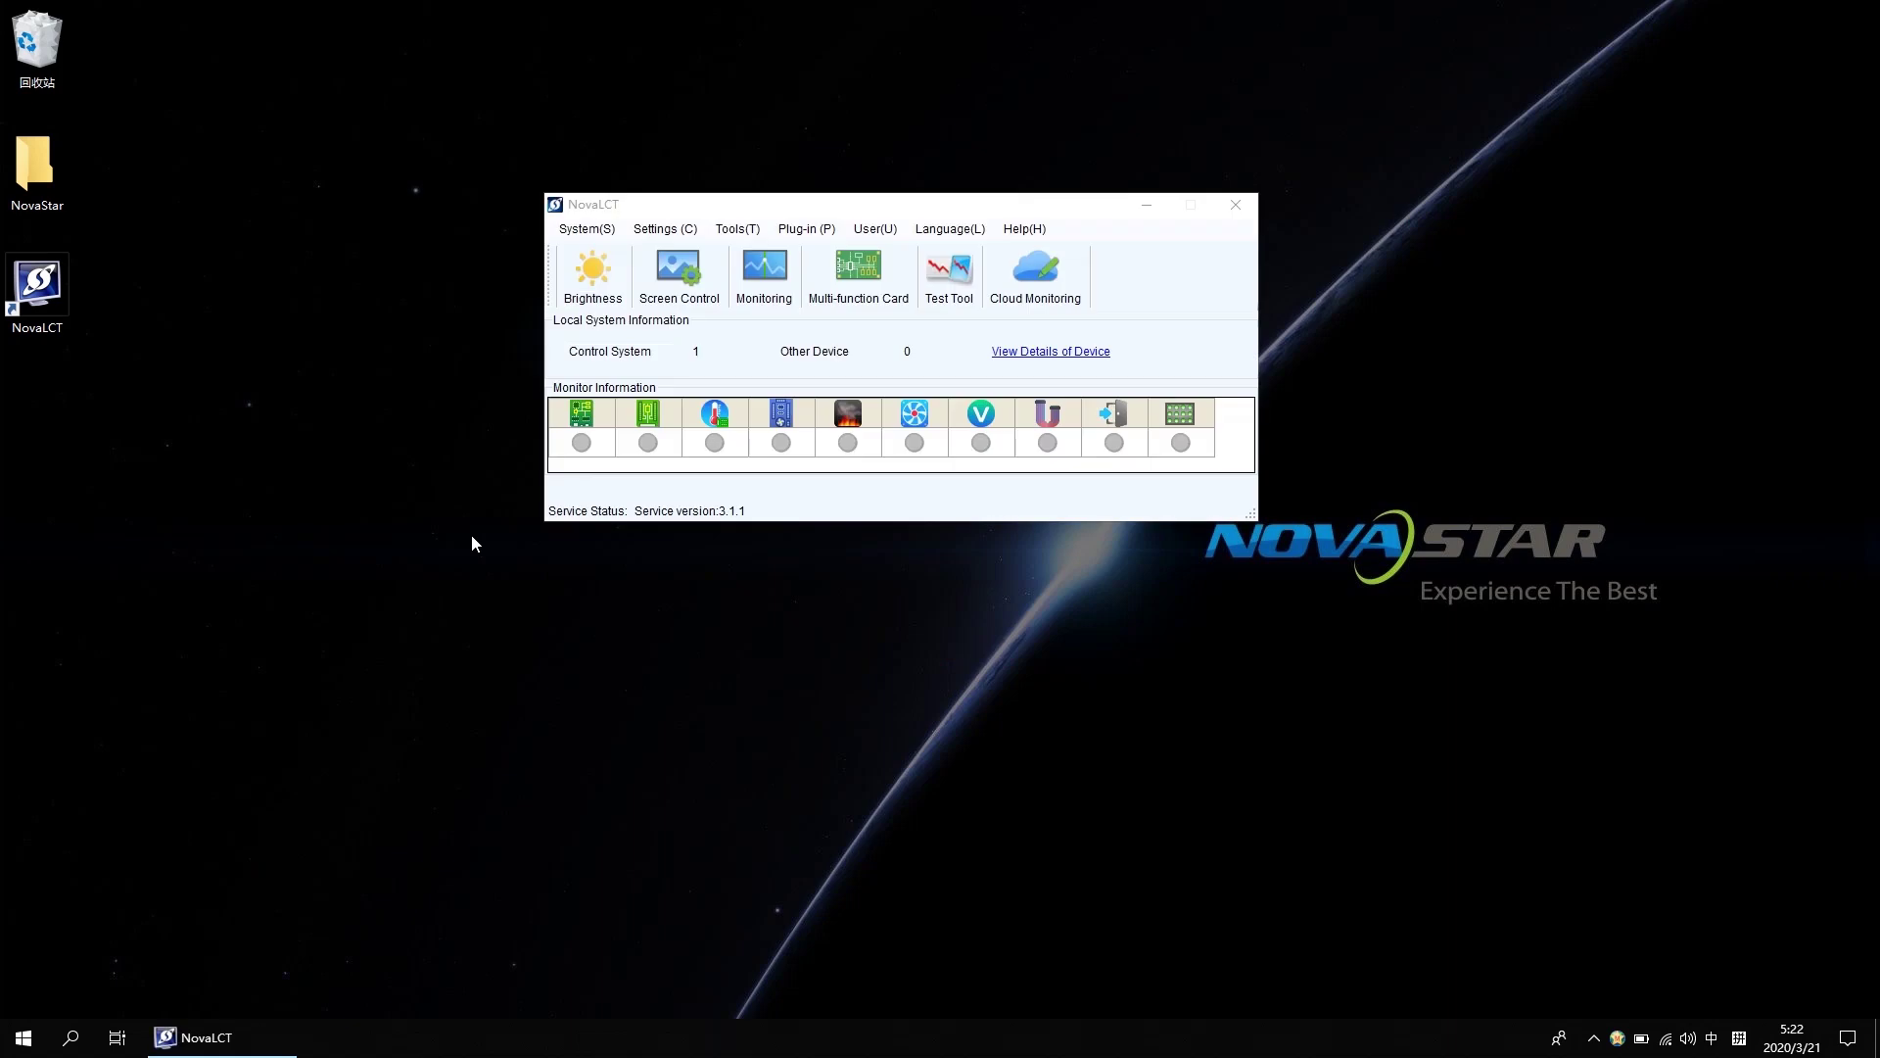
click(886, 232)
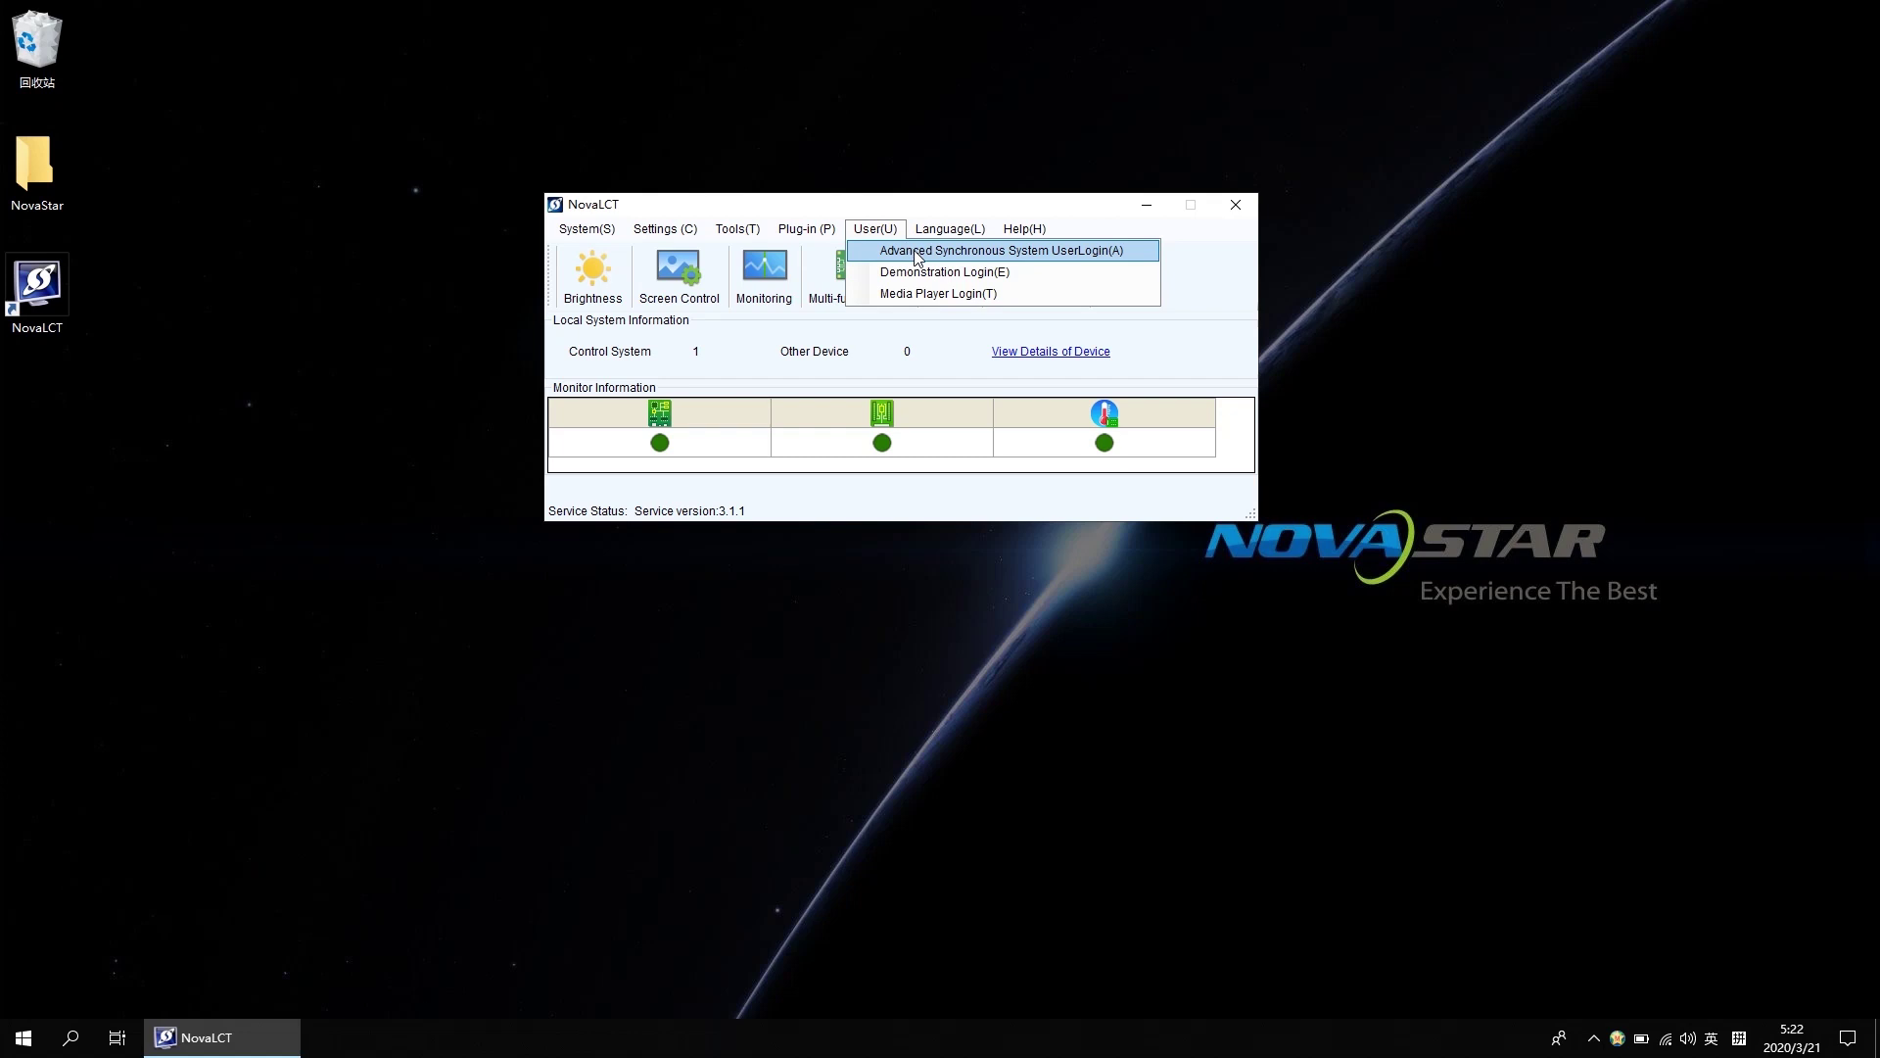
click(915, 251)
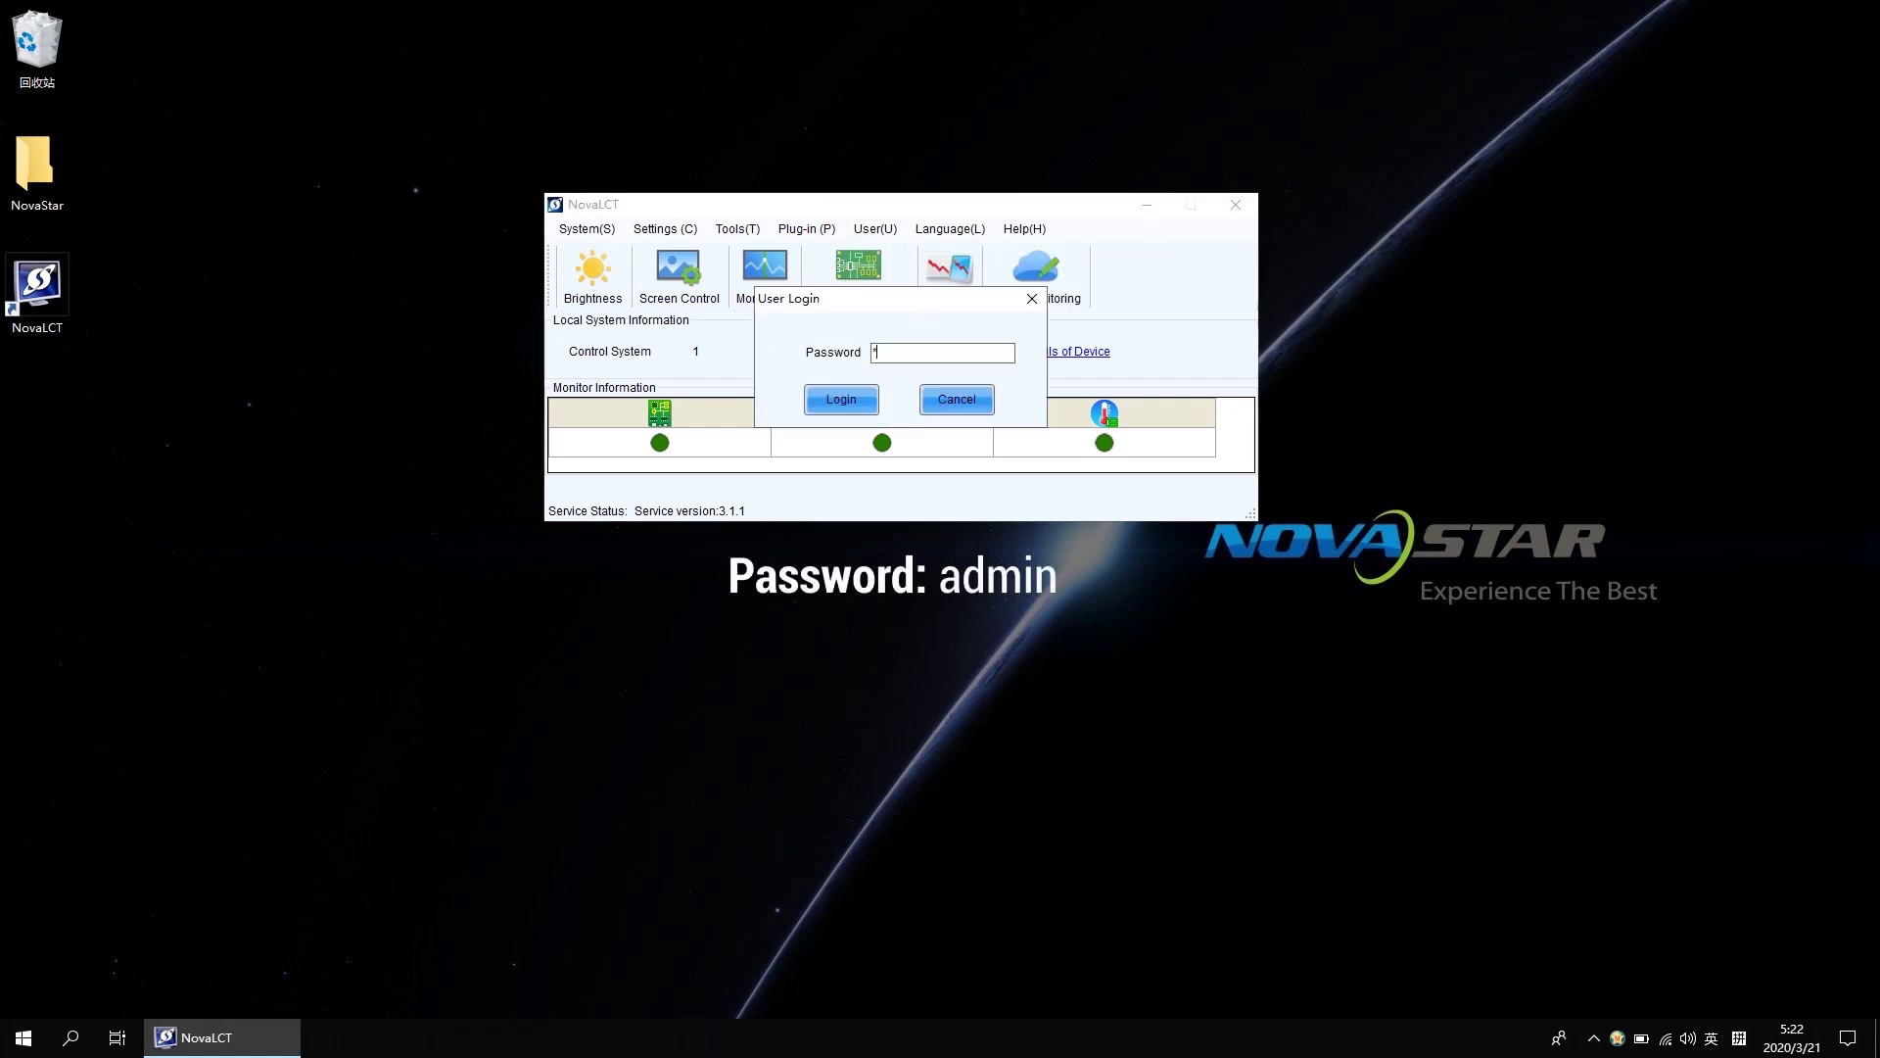
key(Return)
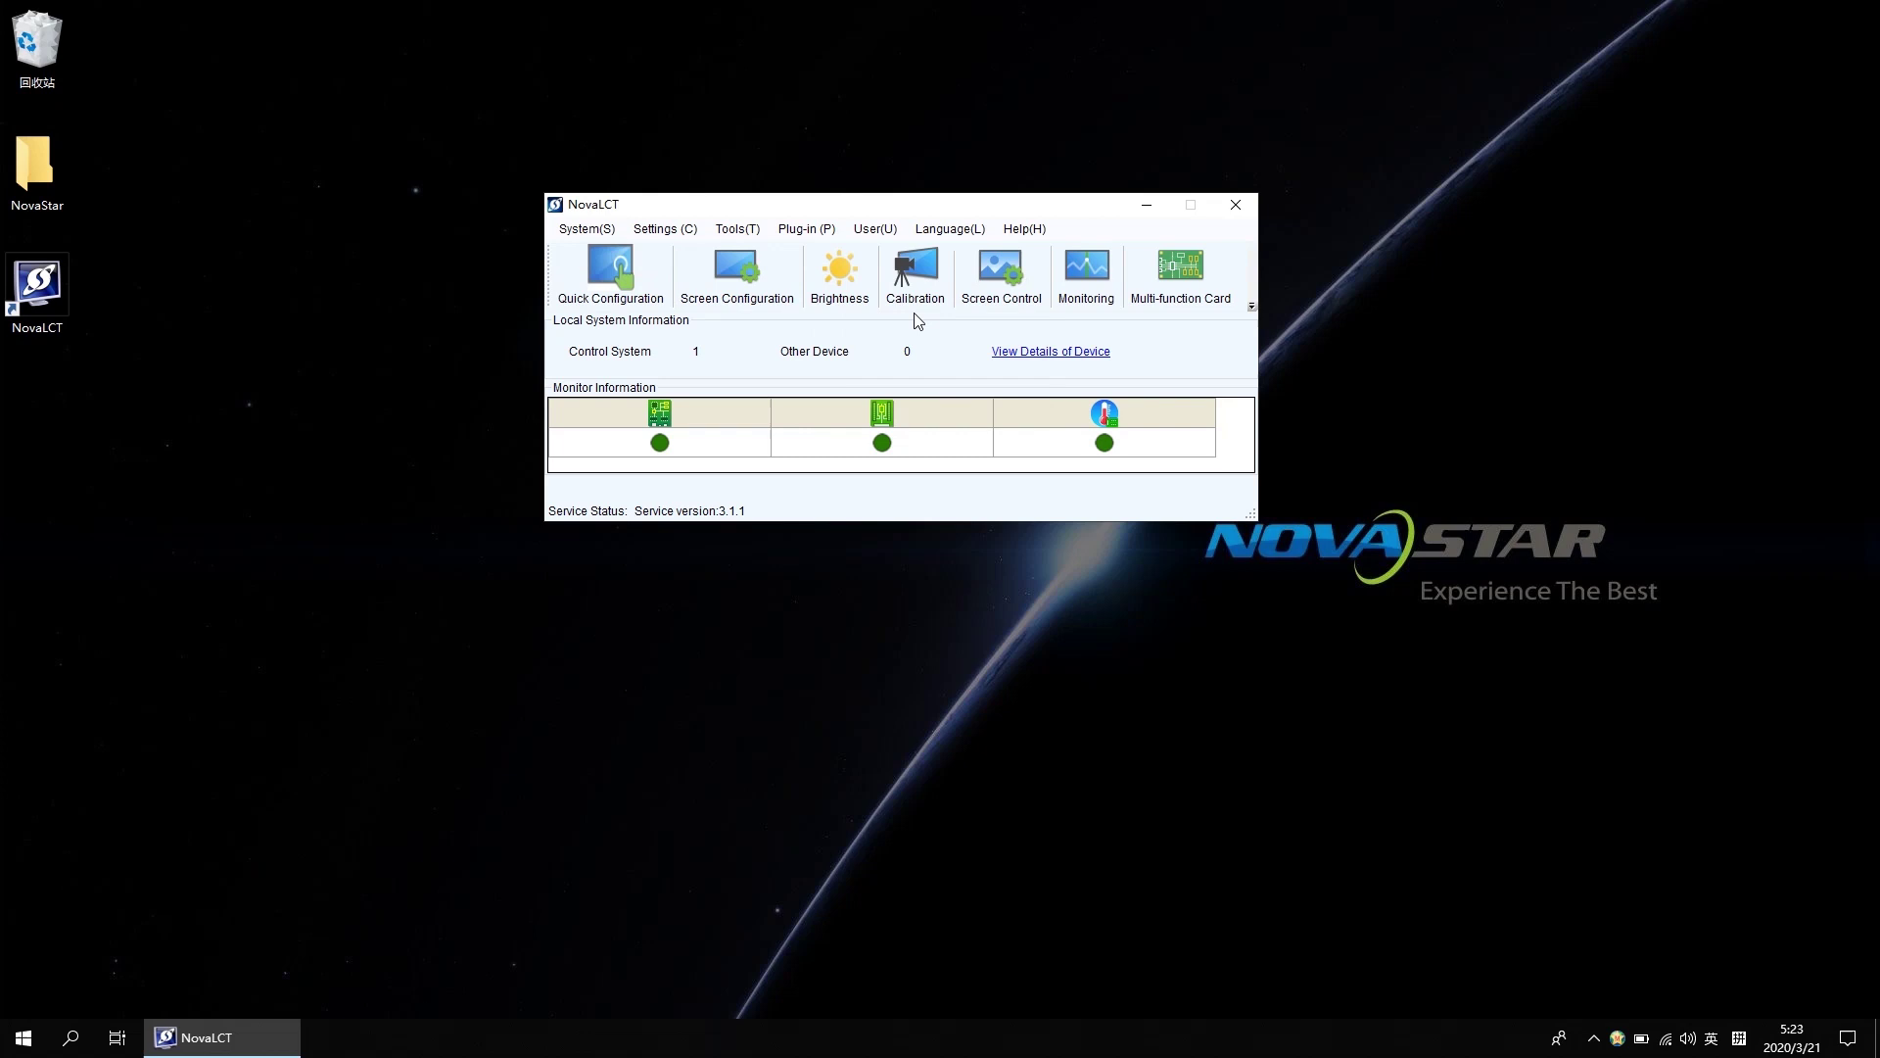
click(1025, 355)
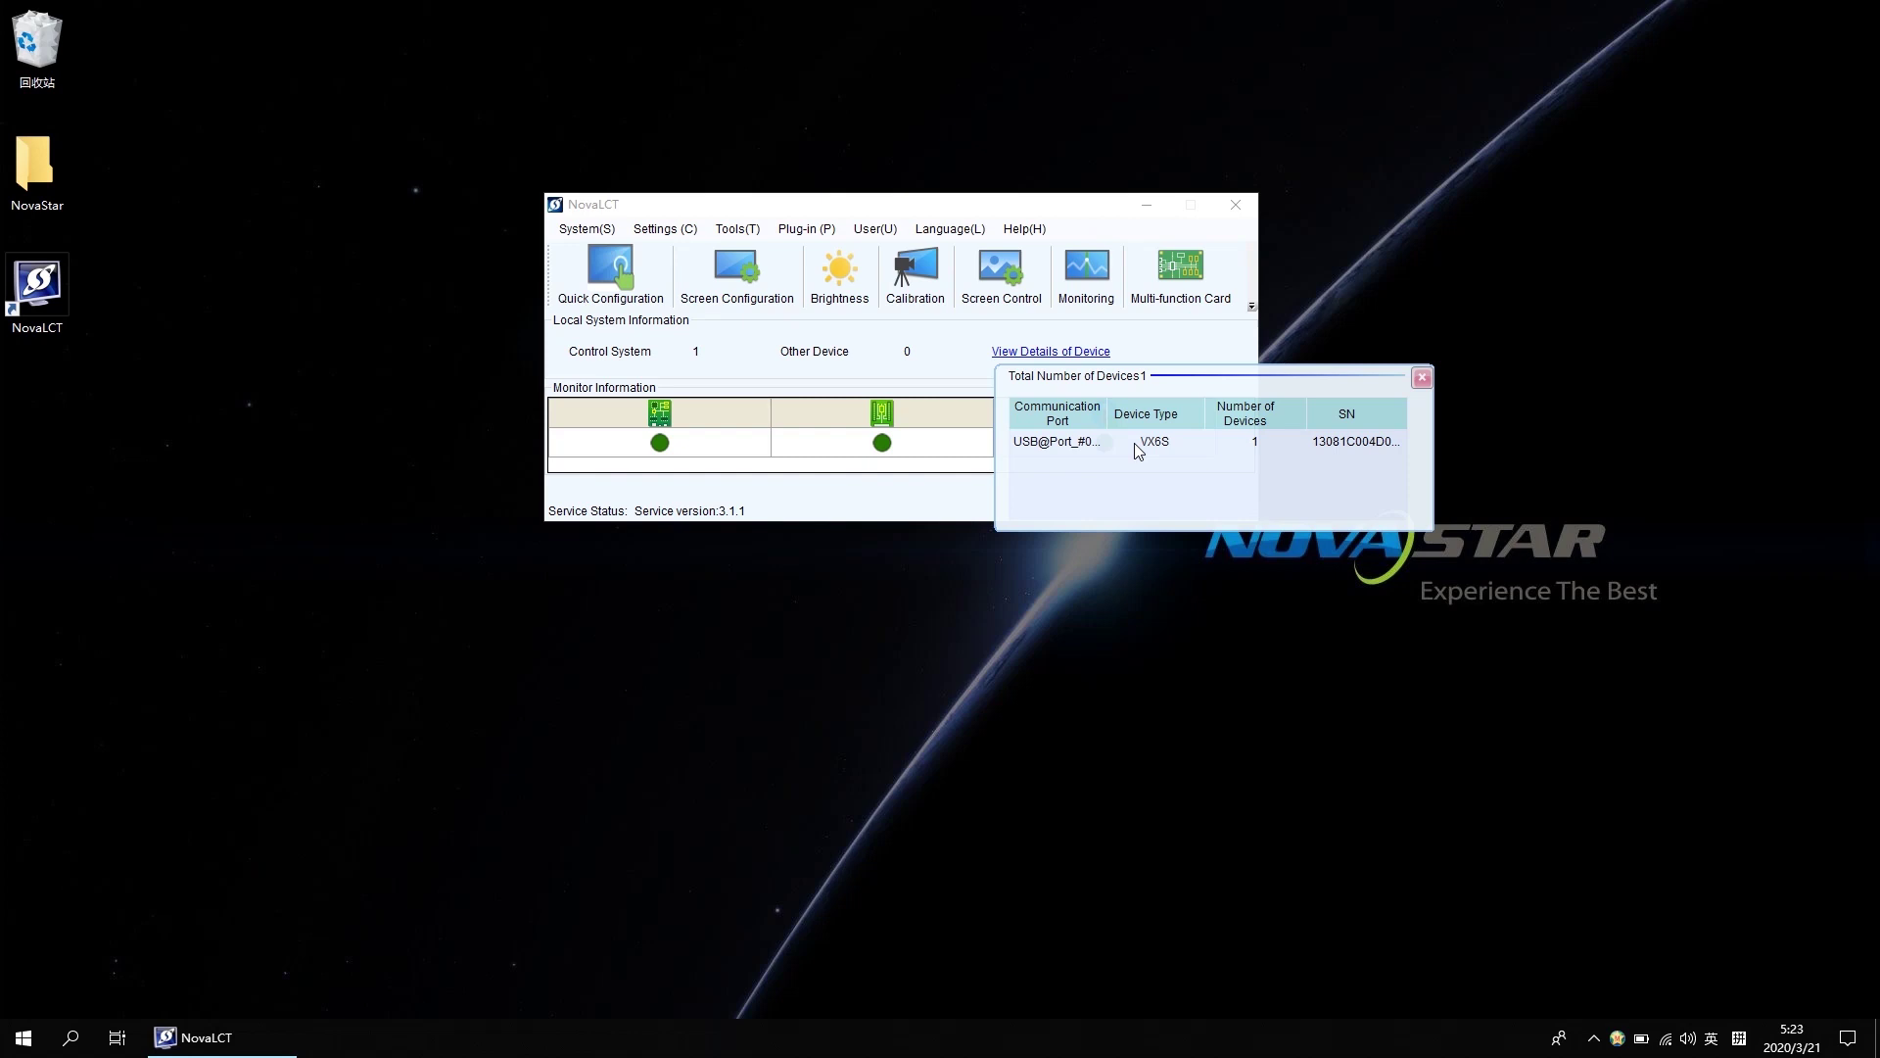
Step: Enter Screen Configuration for the USB port and start adding a redundancy pair
click(724, 270)
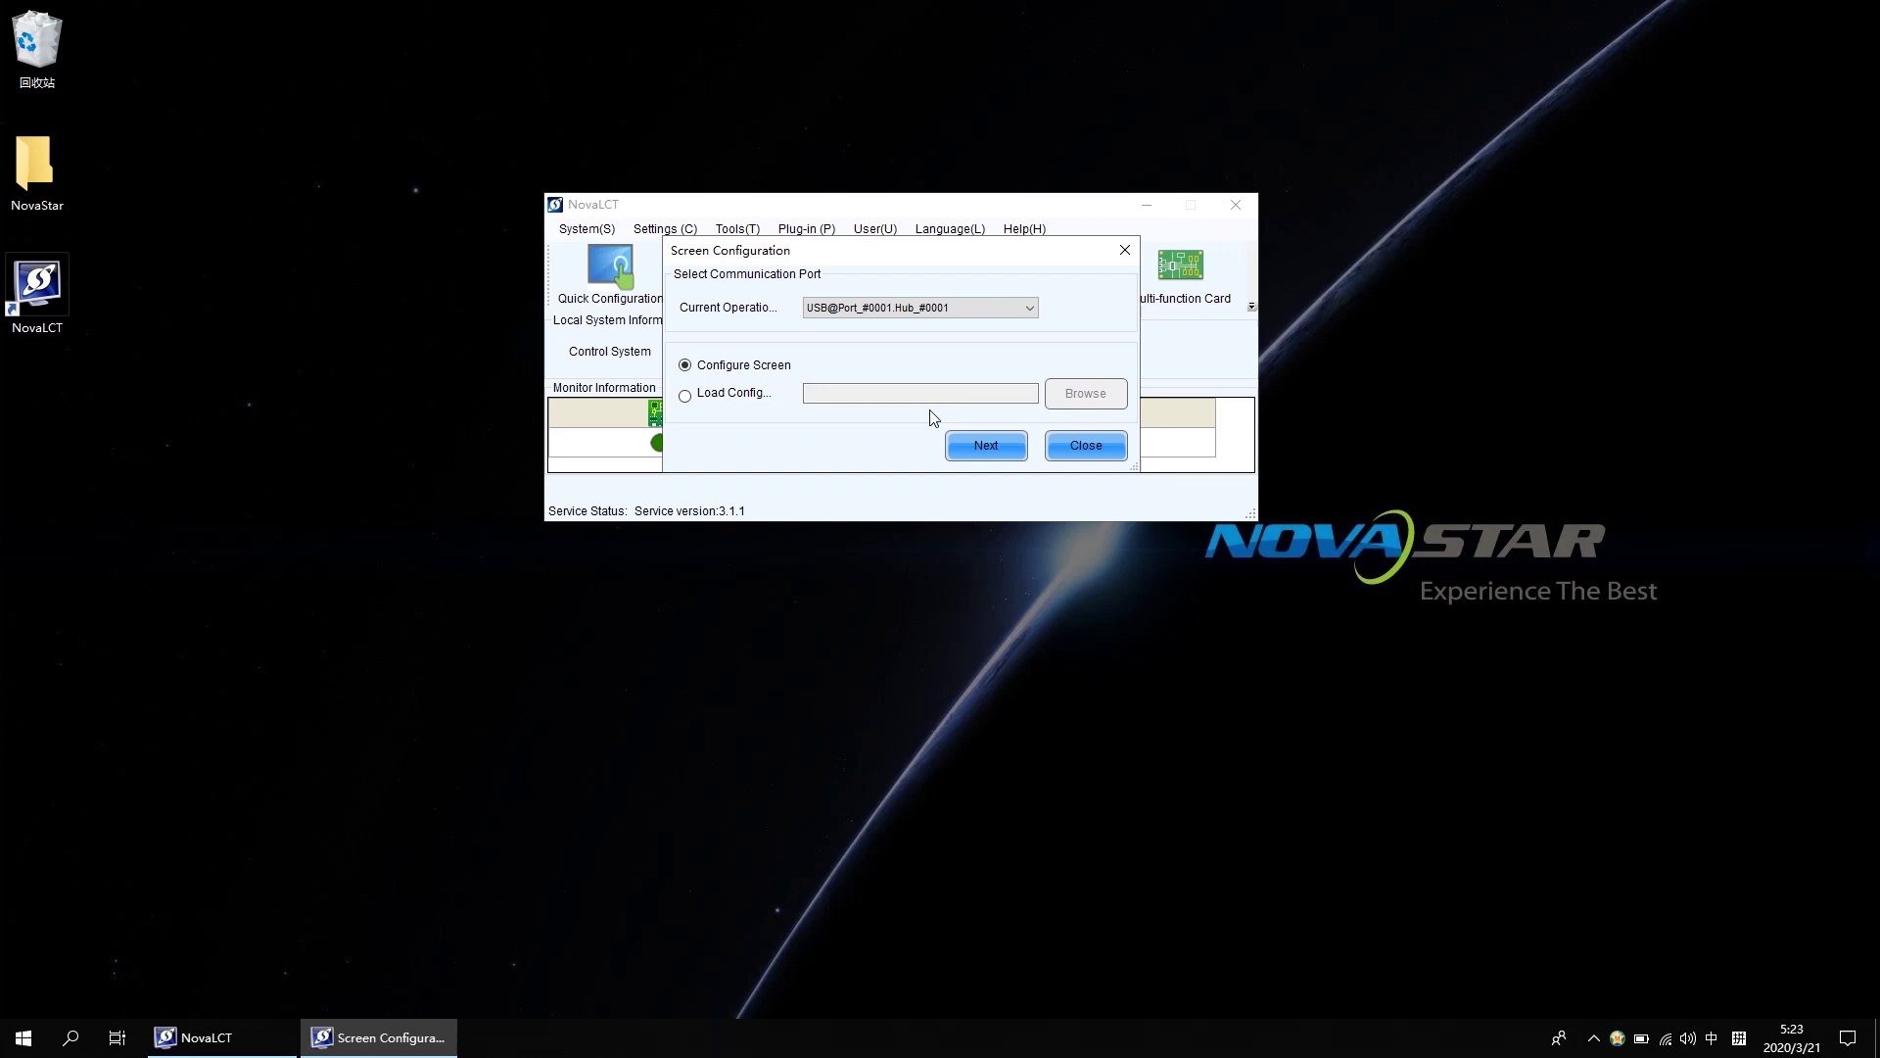
click(962, 449)
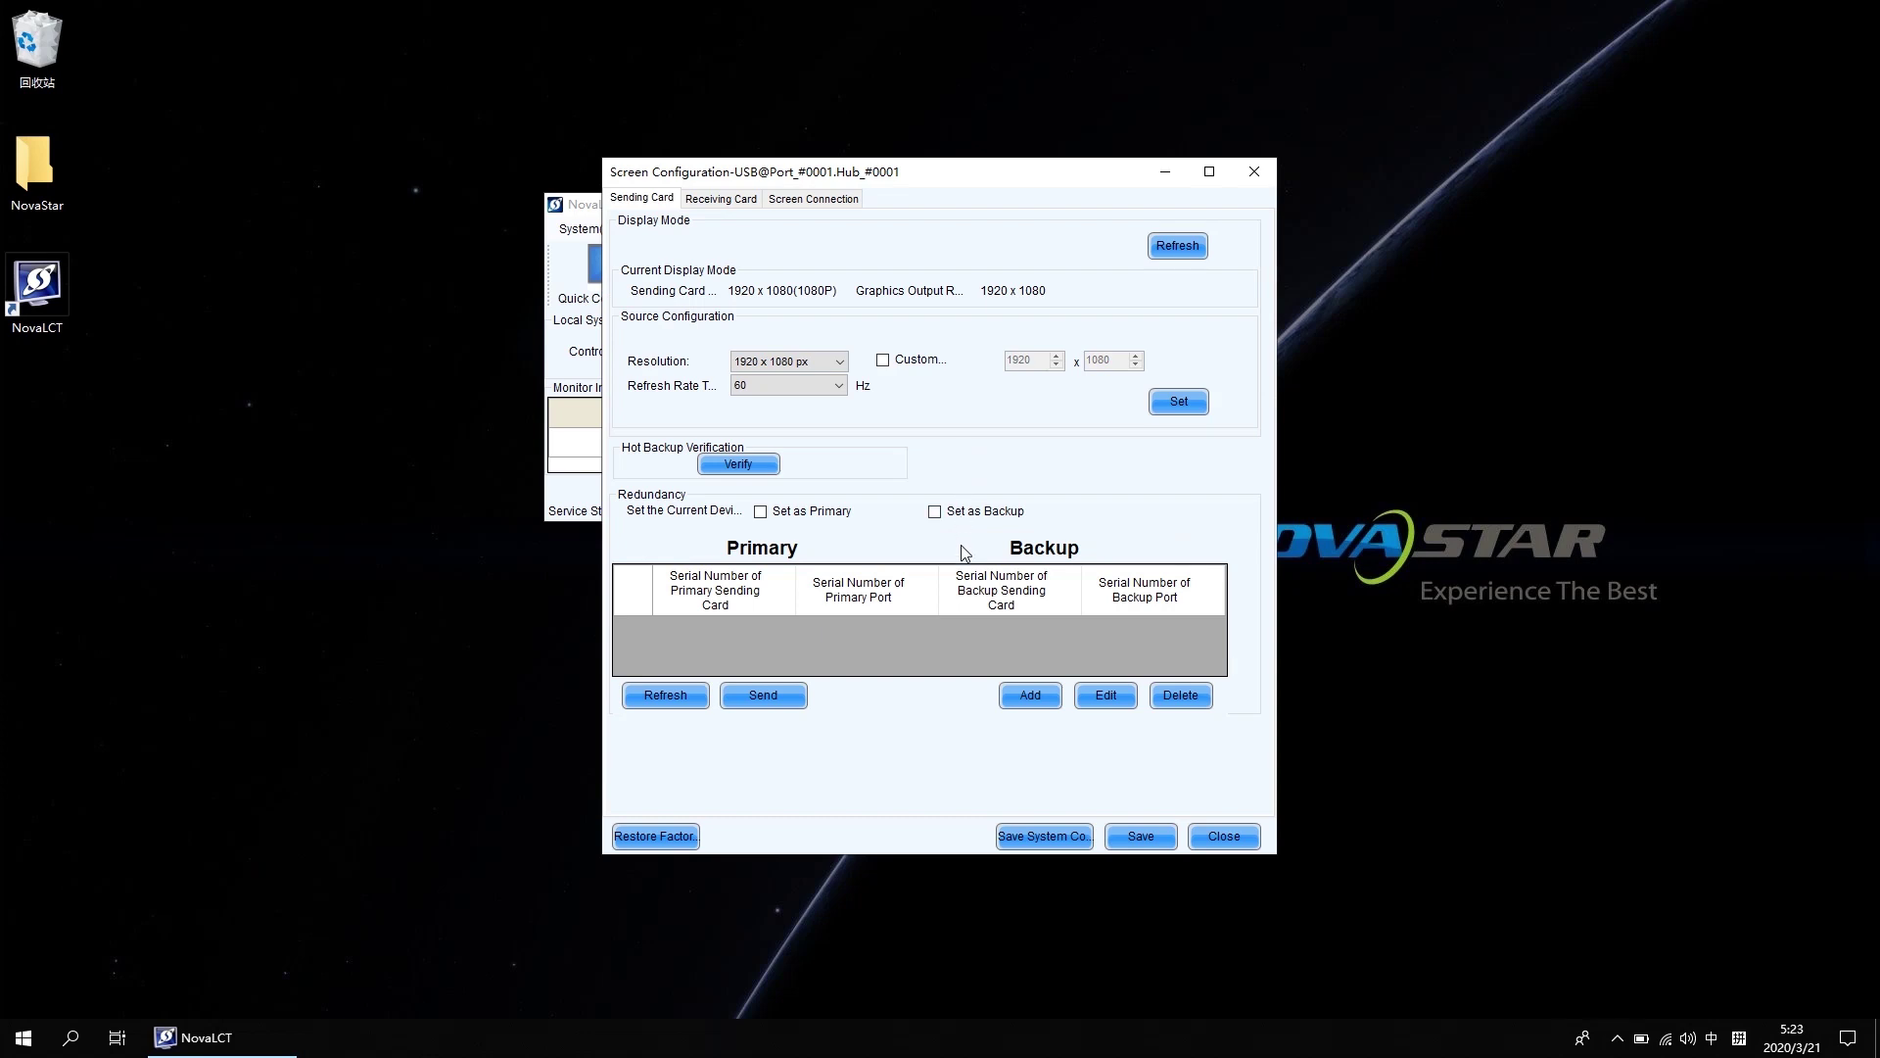
click(1029, 698)
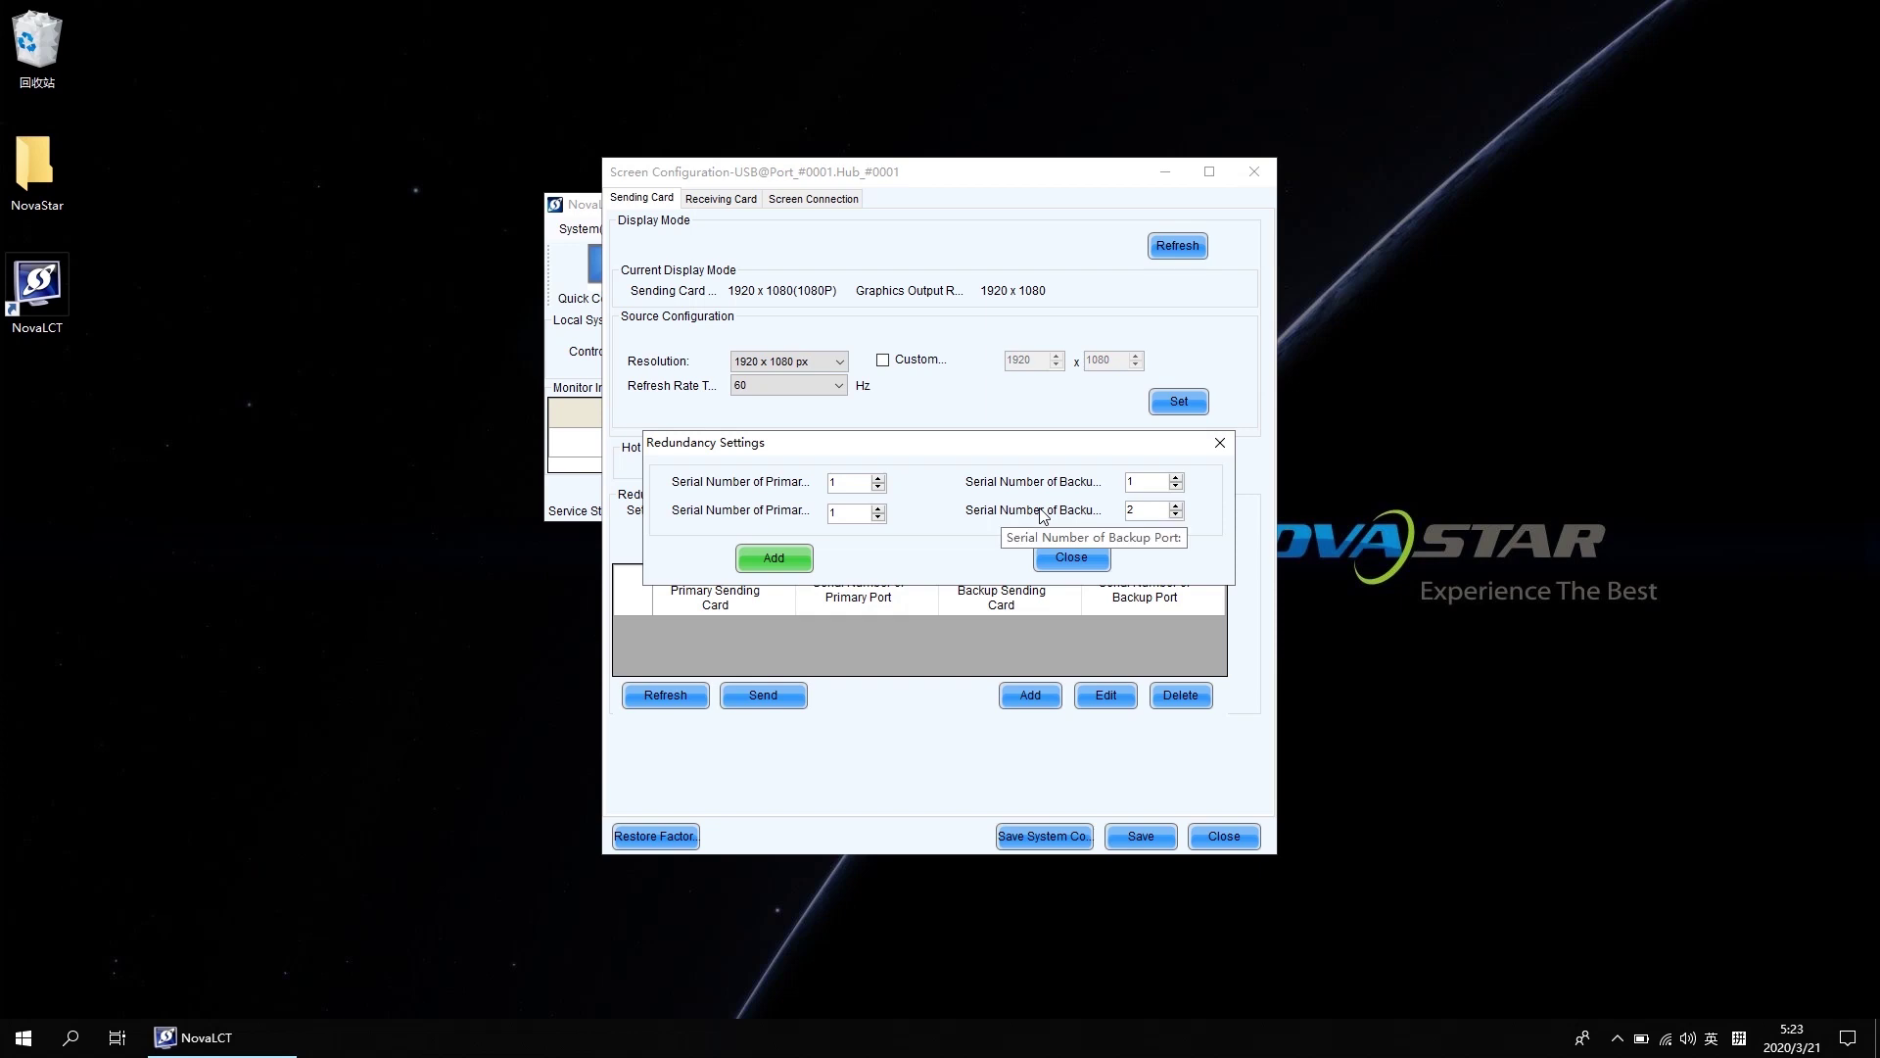
Step: Add the pairing primary card 1 port 1 to backup card 1 port 2 and close Redundancy Settings
click(1162, 510)
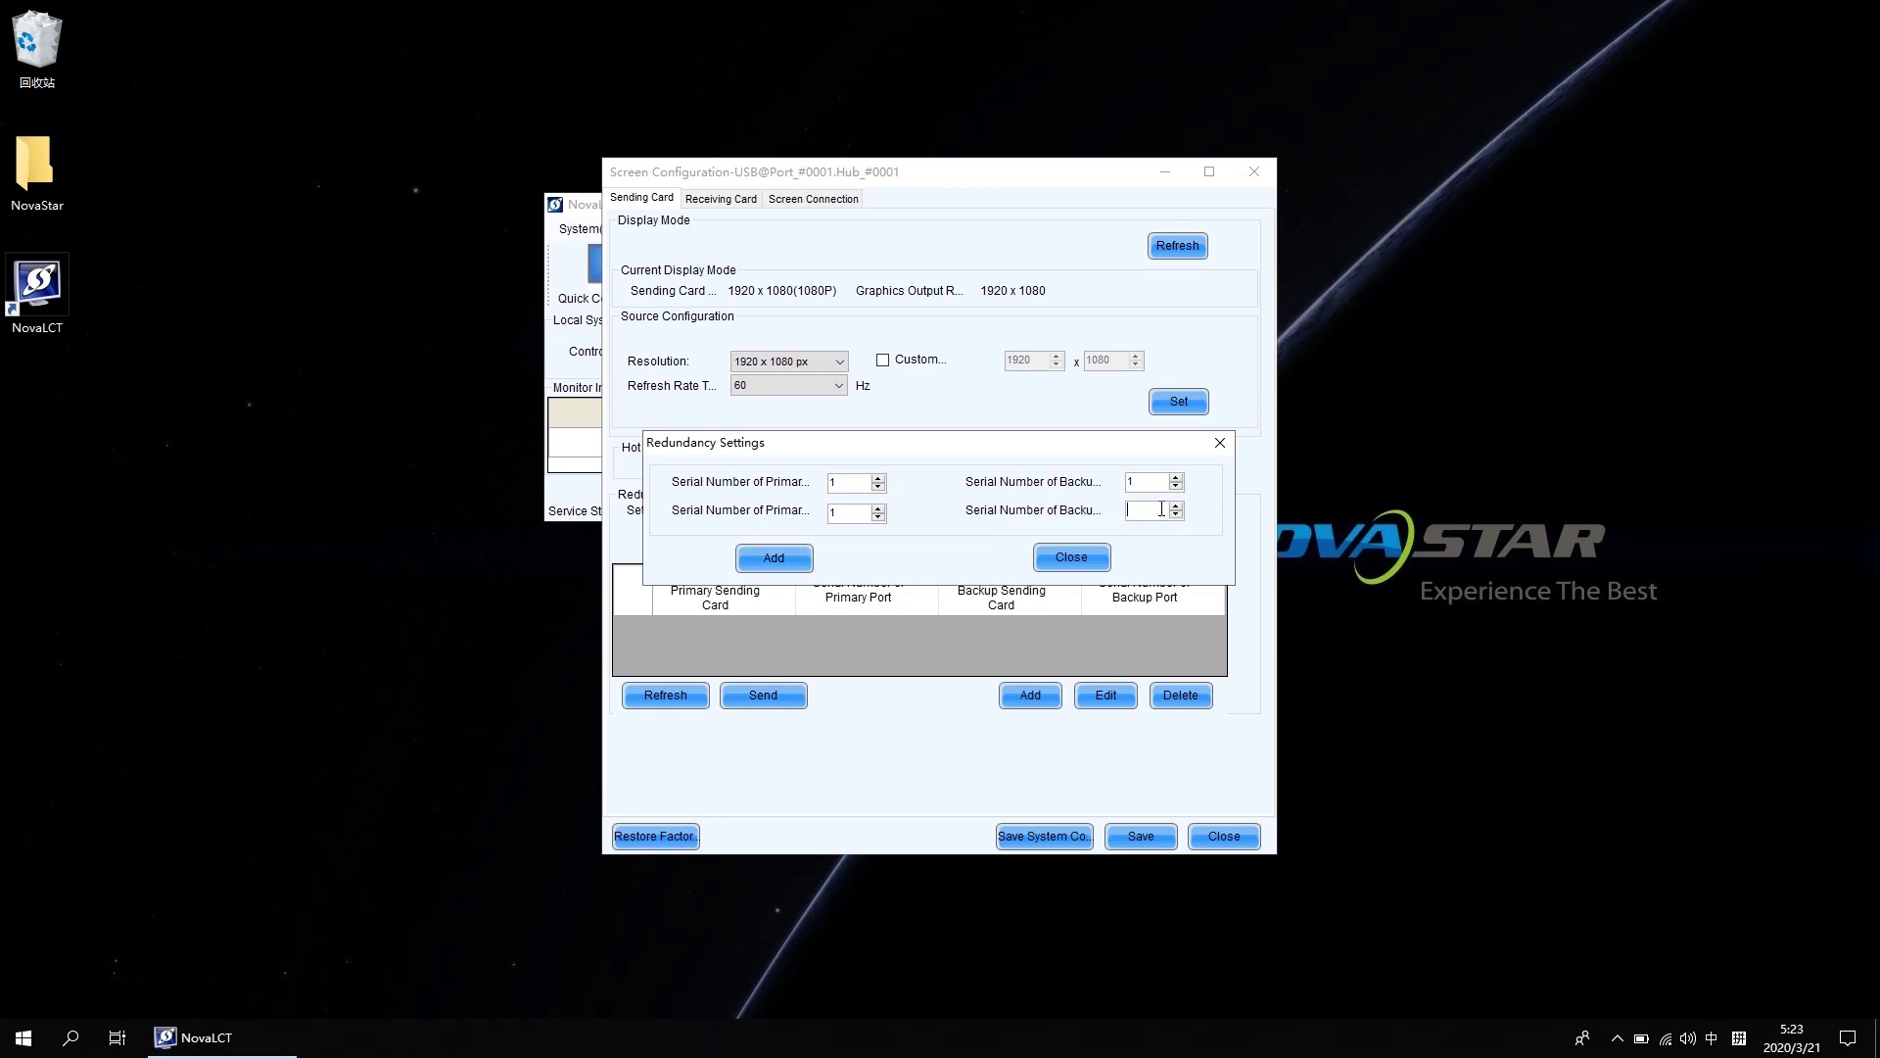
text(2)
click(786, 557)
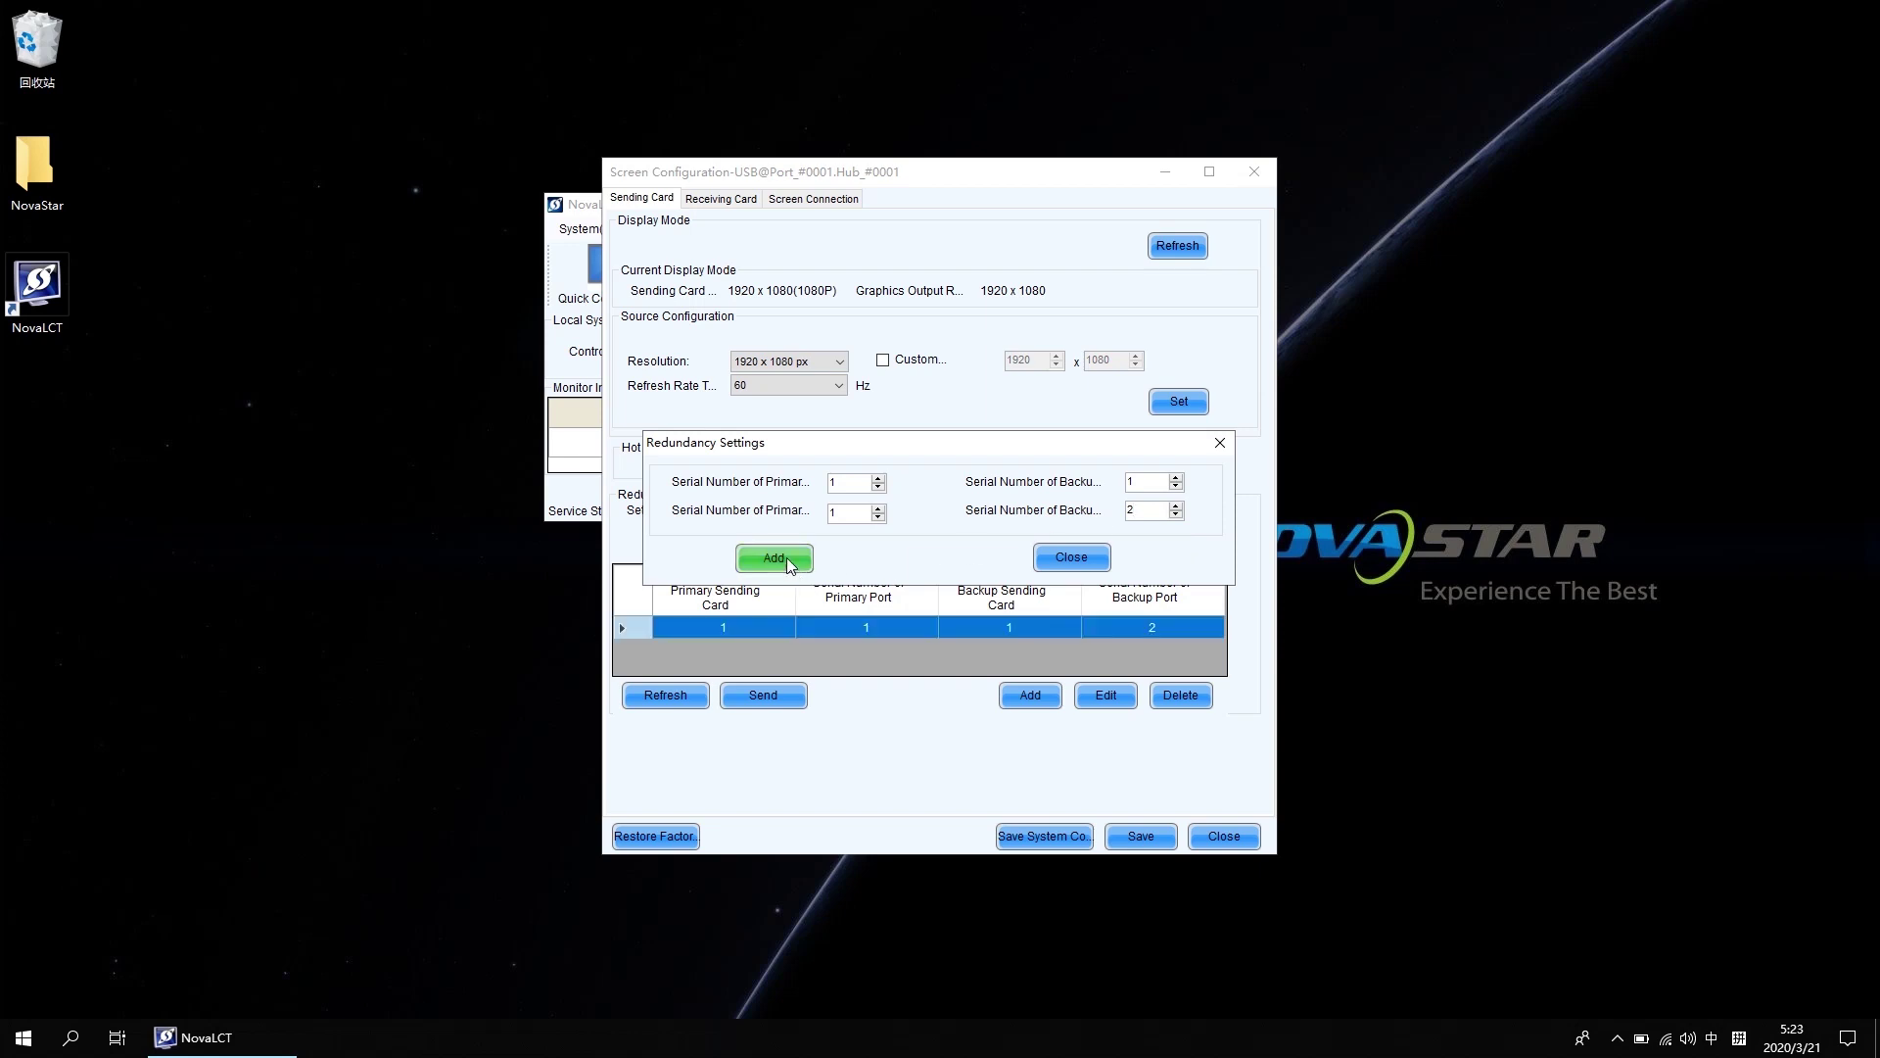
click(1083, 558)
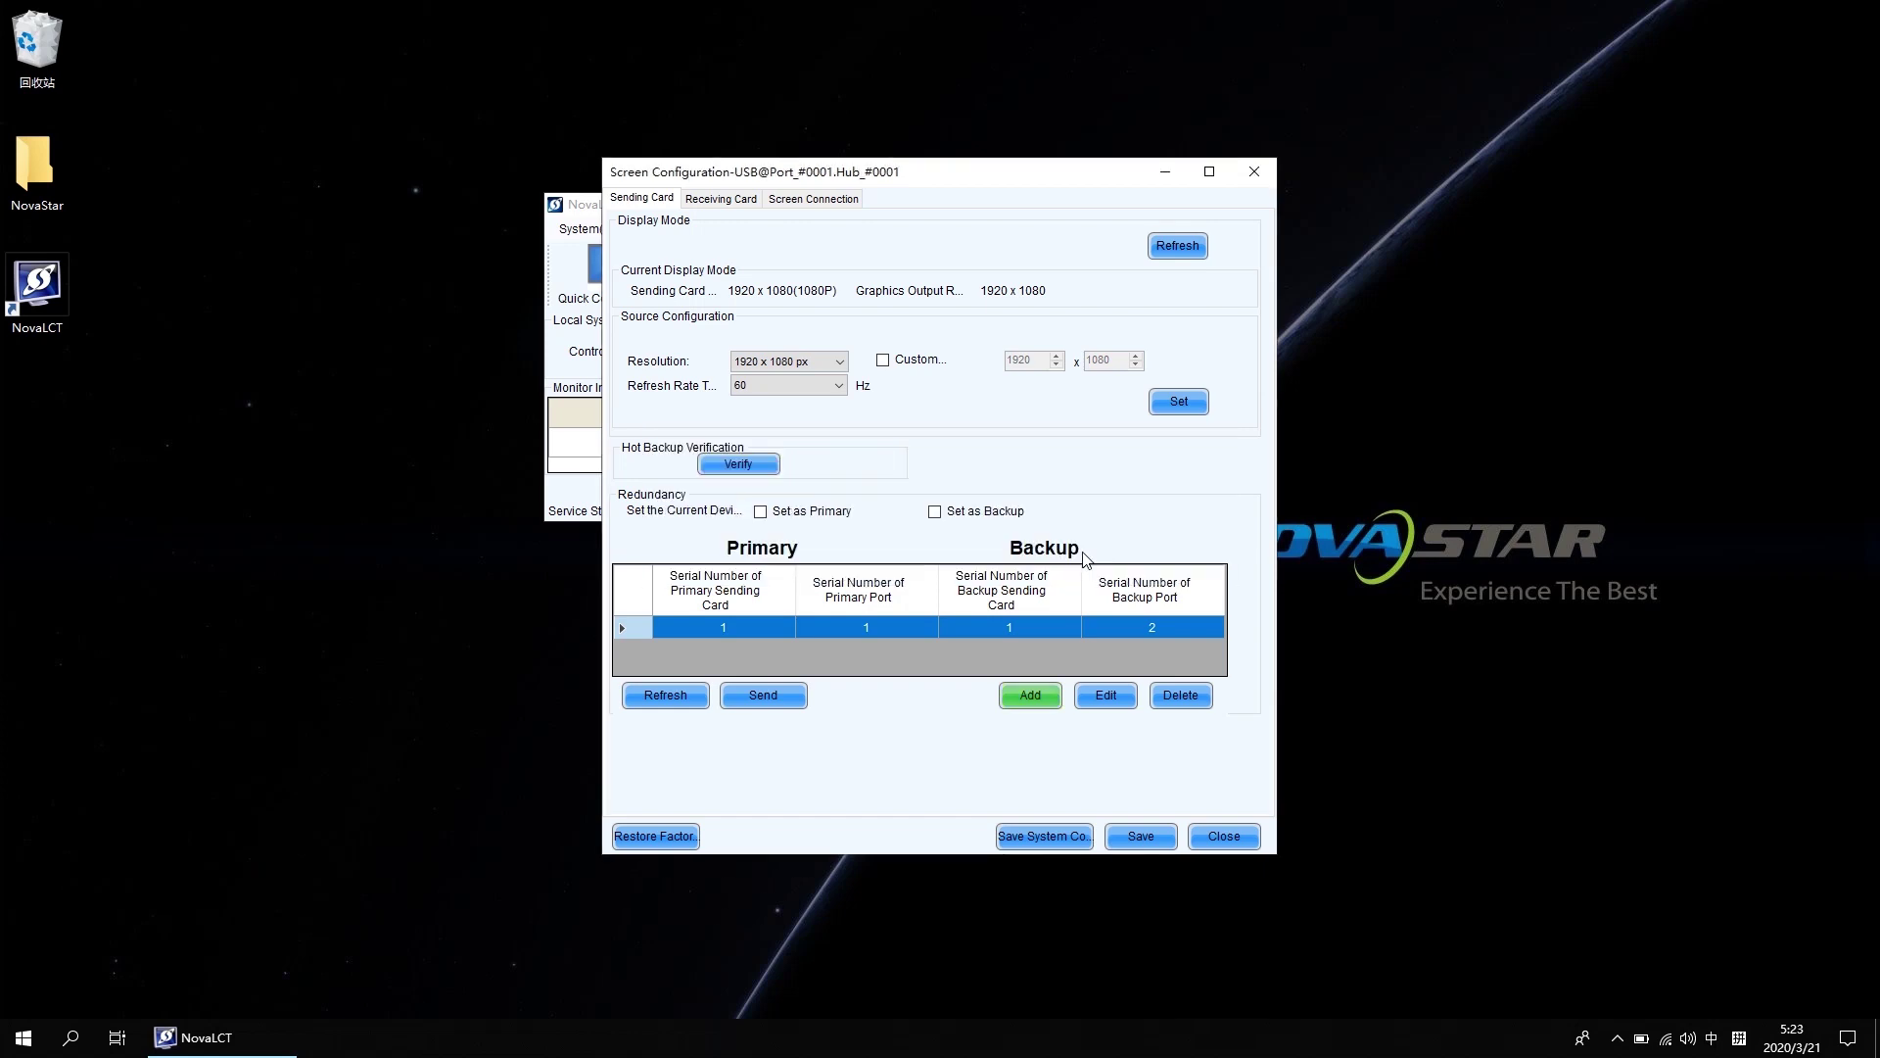
Step: Send the redundancy entry, save it to hardware, and close Screen Configuration
click(766, 702)
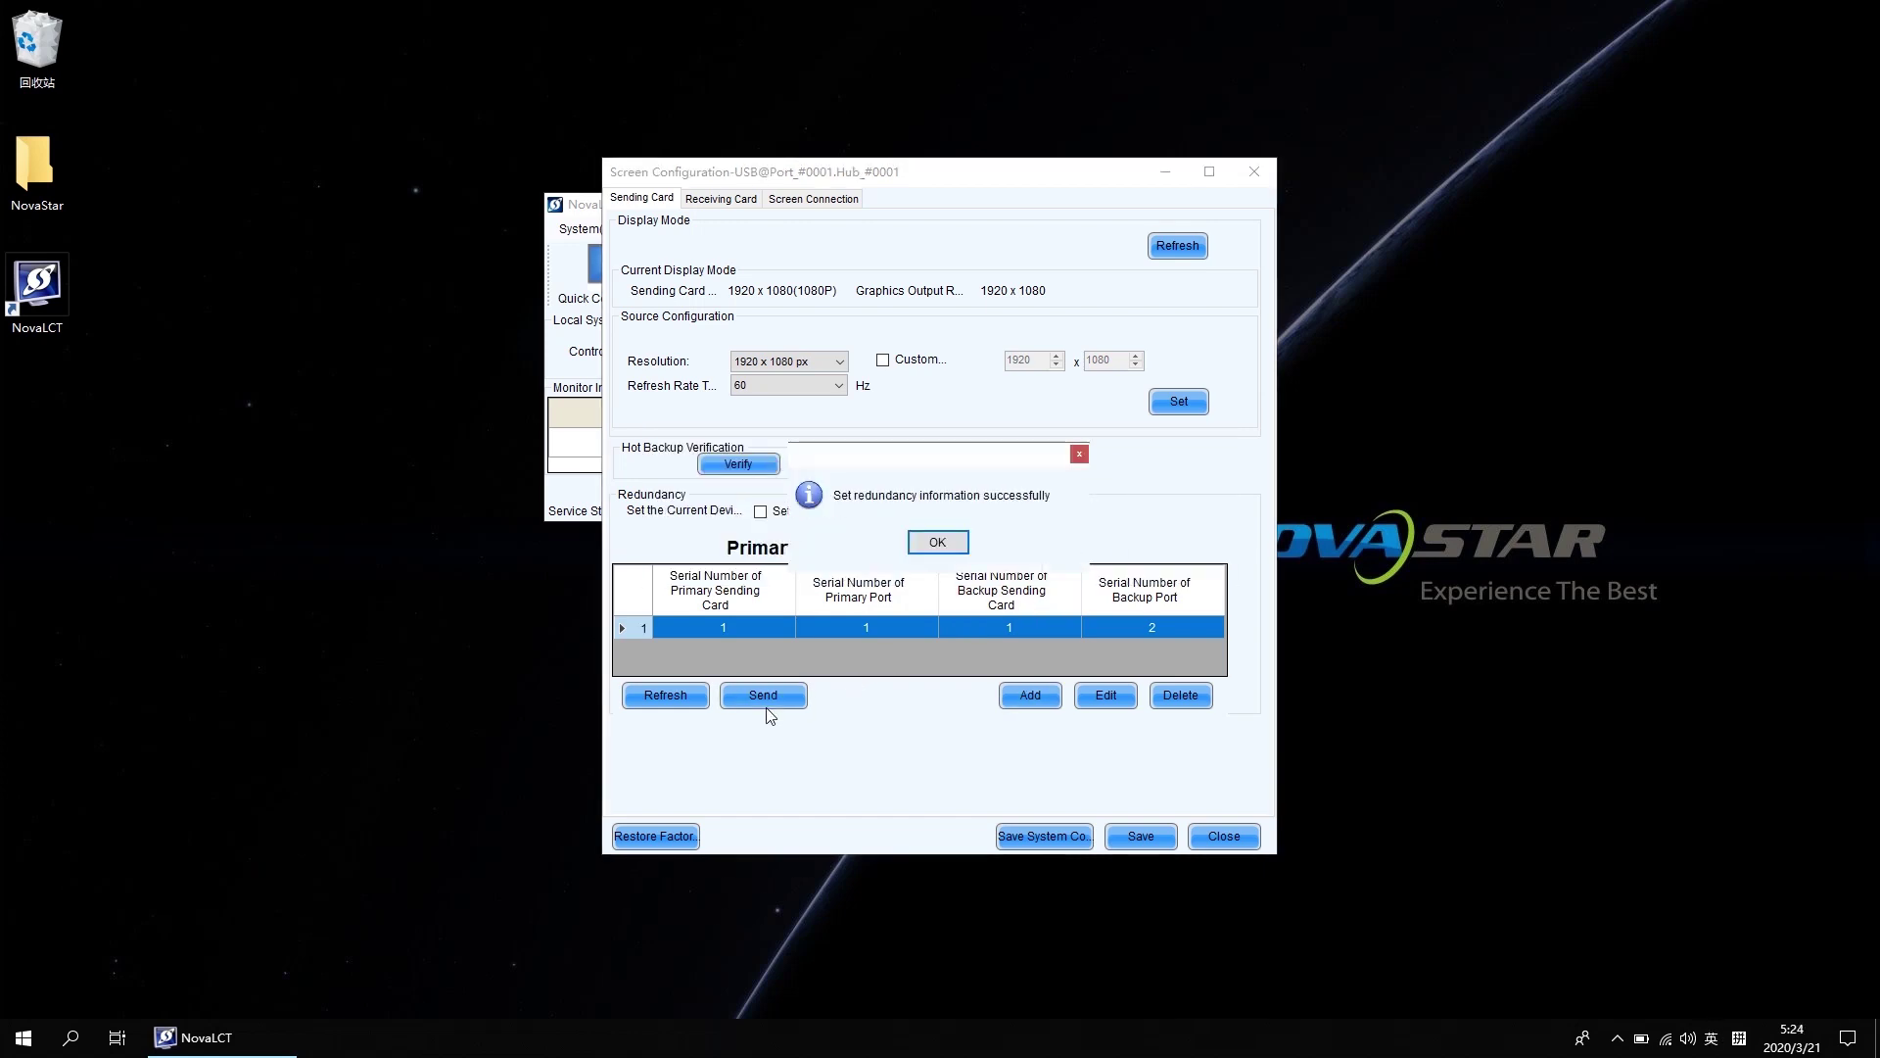
click(935, 550)
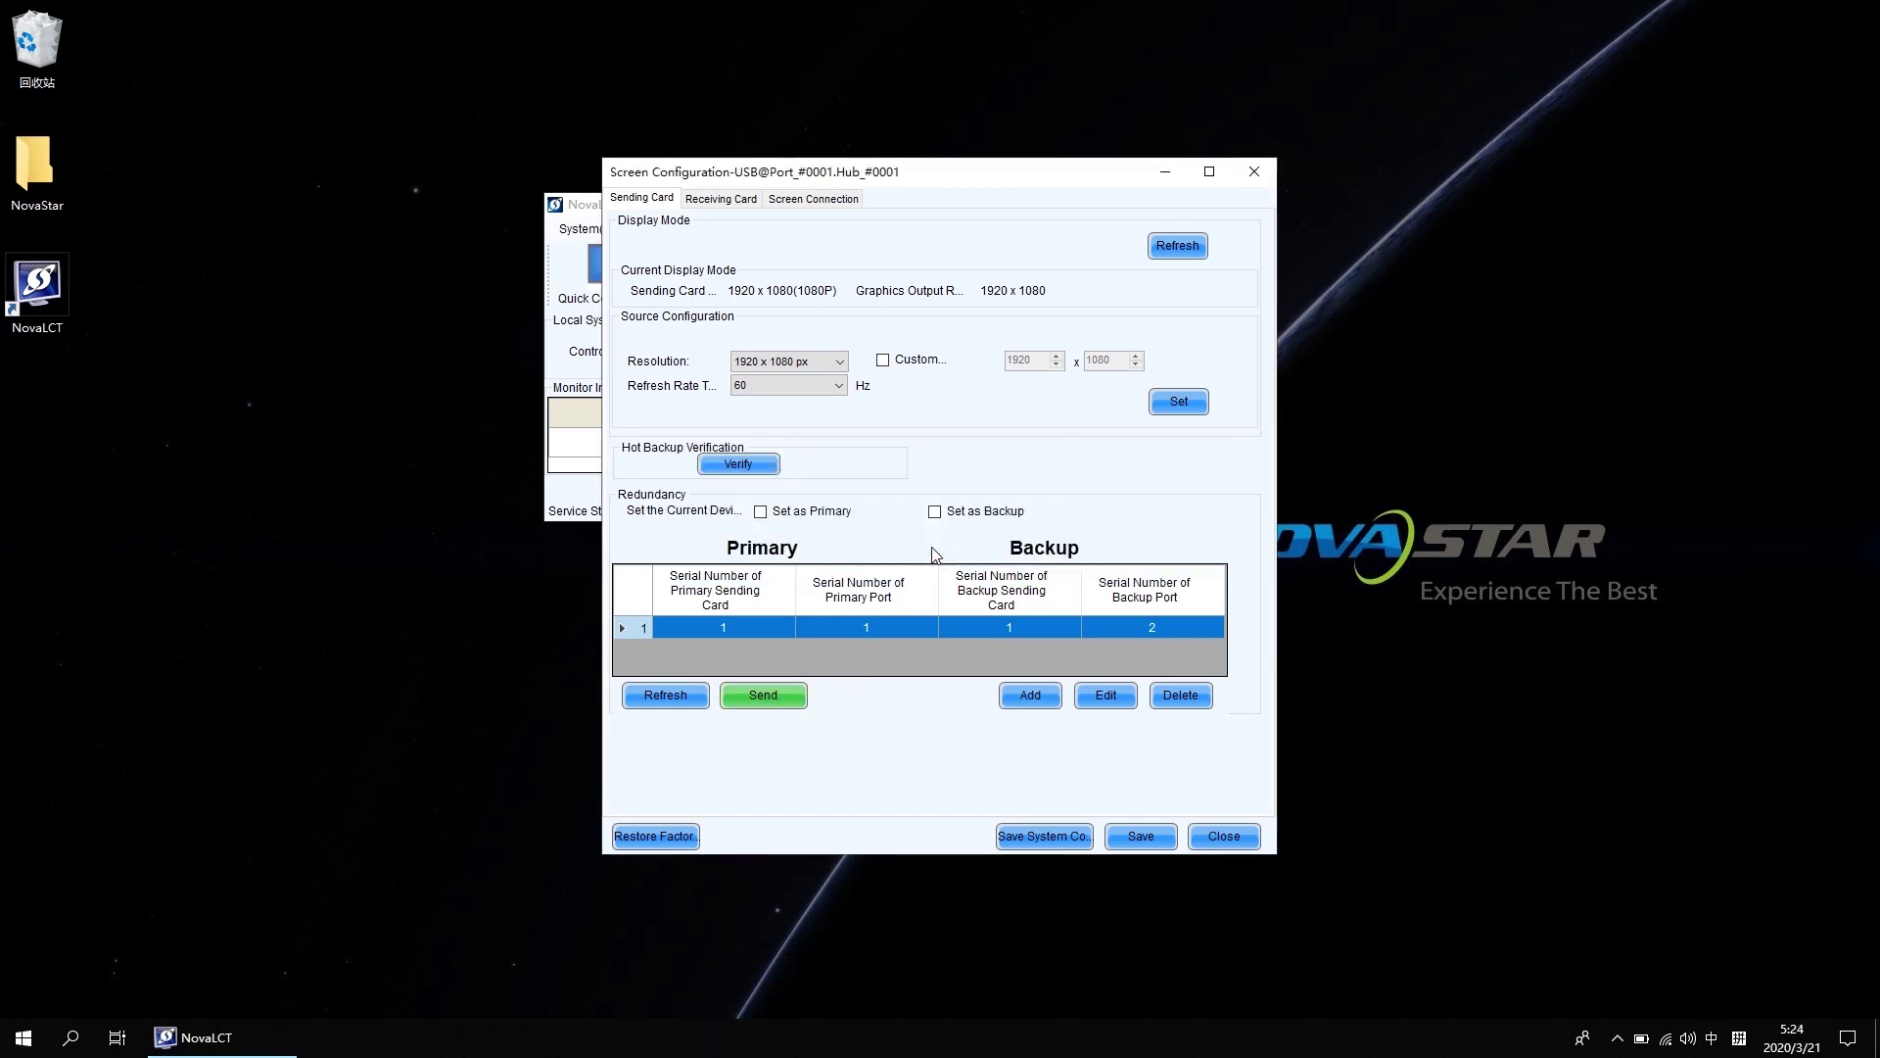
click(1142, 837)
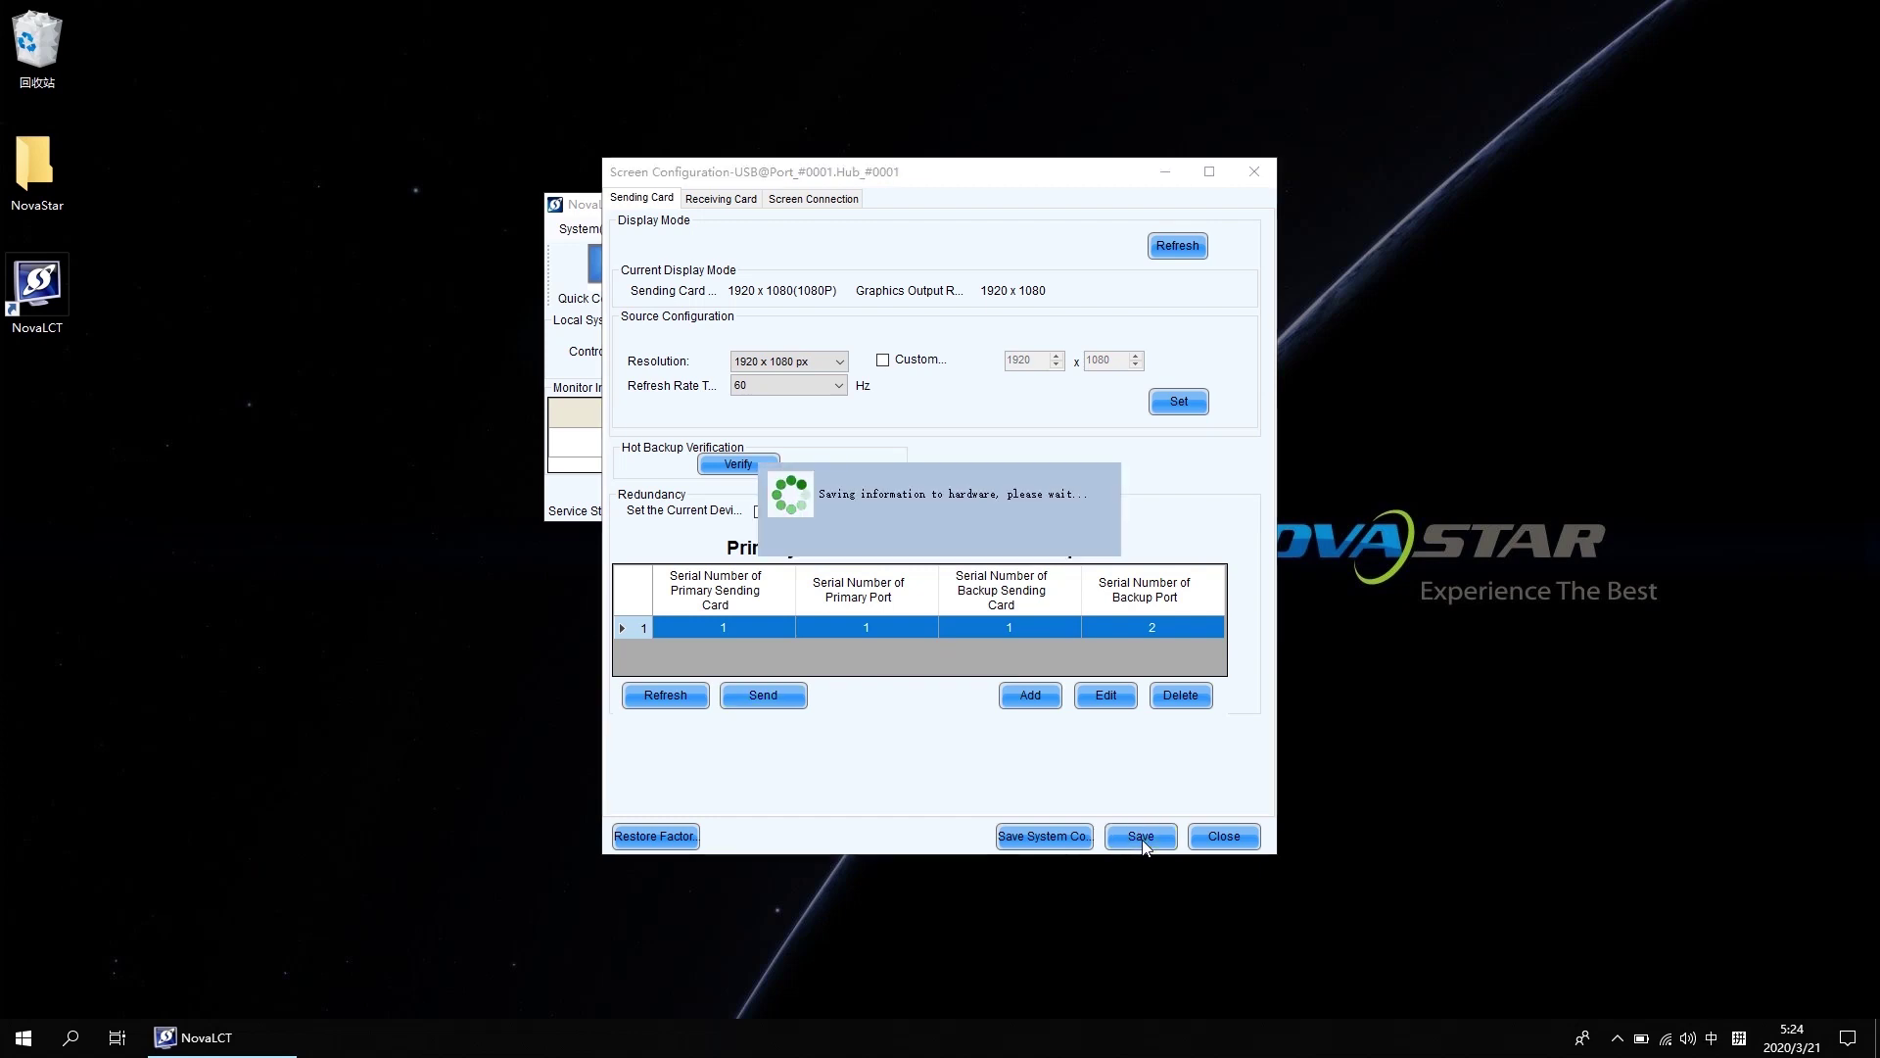
click(941, 545)
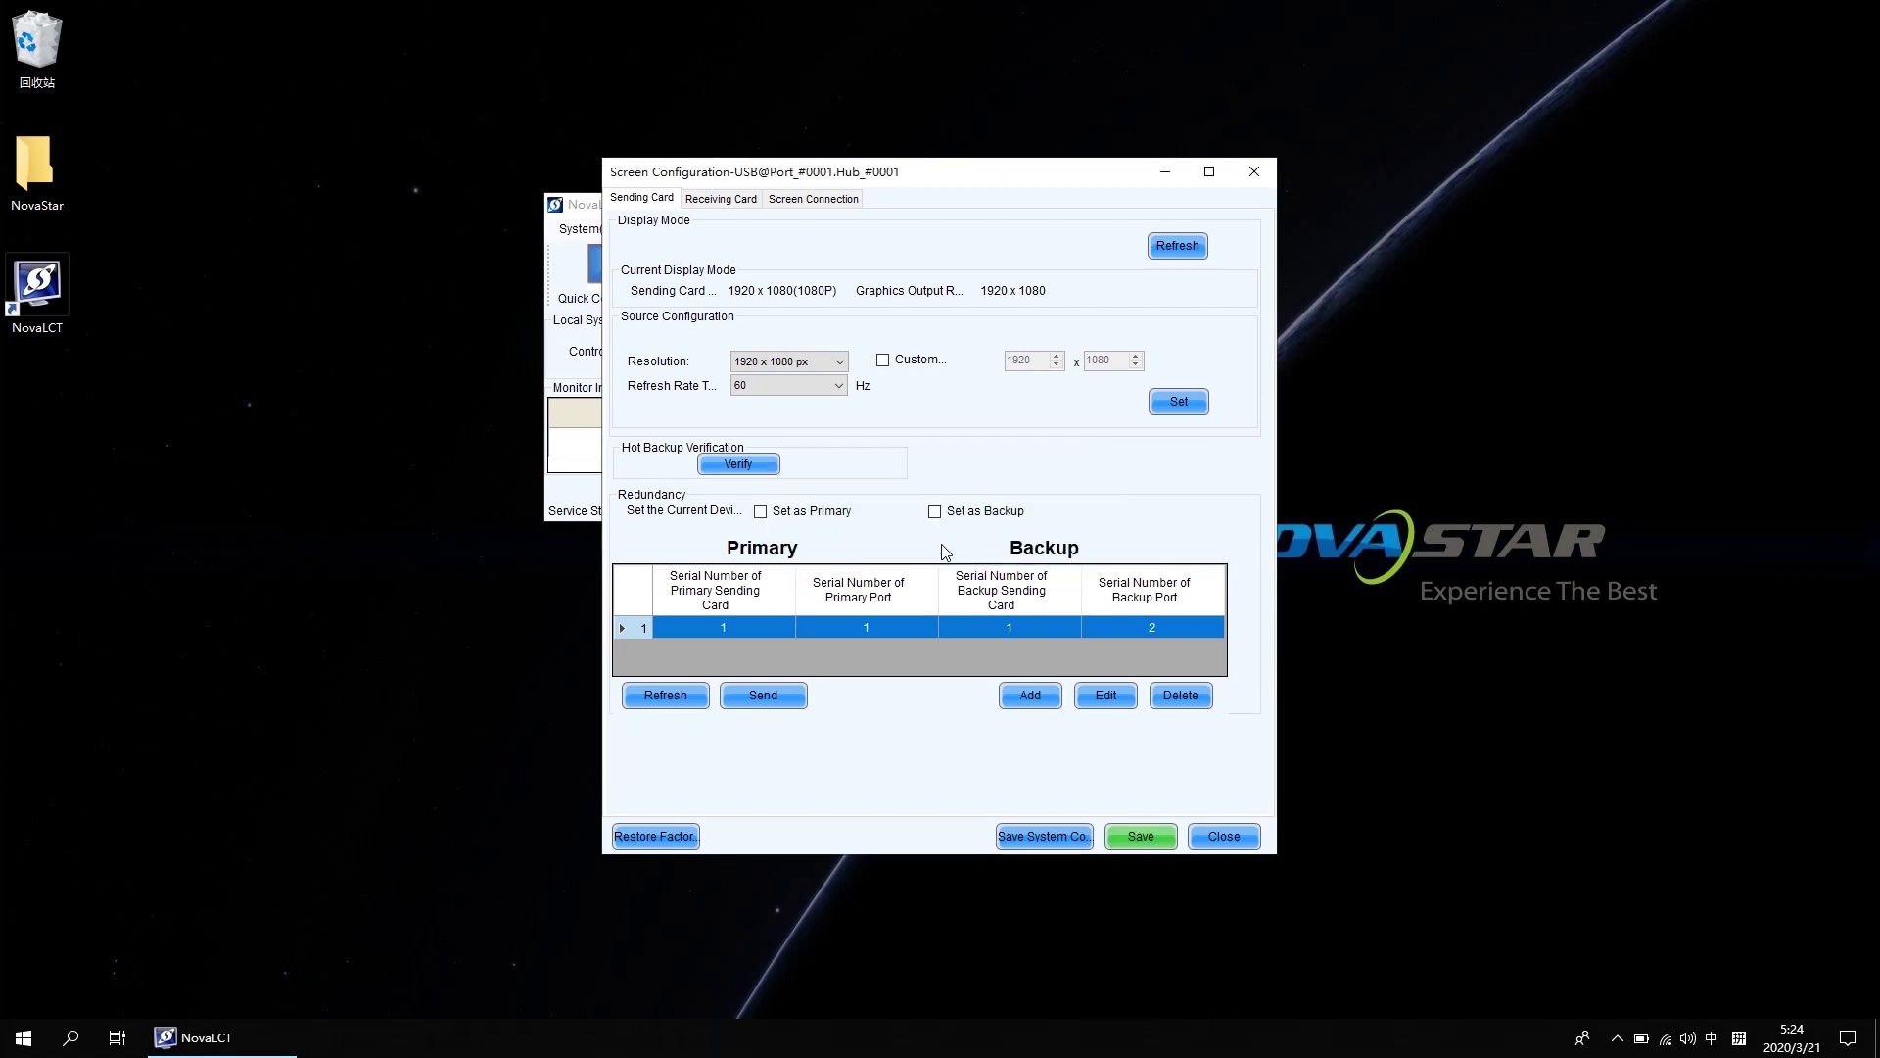
click(1225, 841)
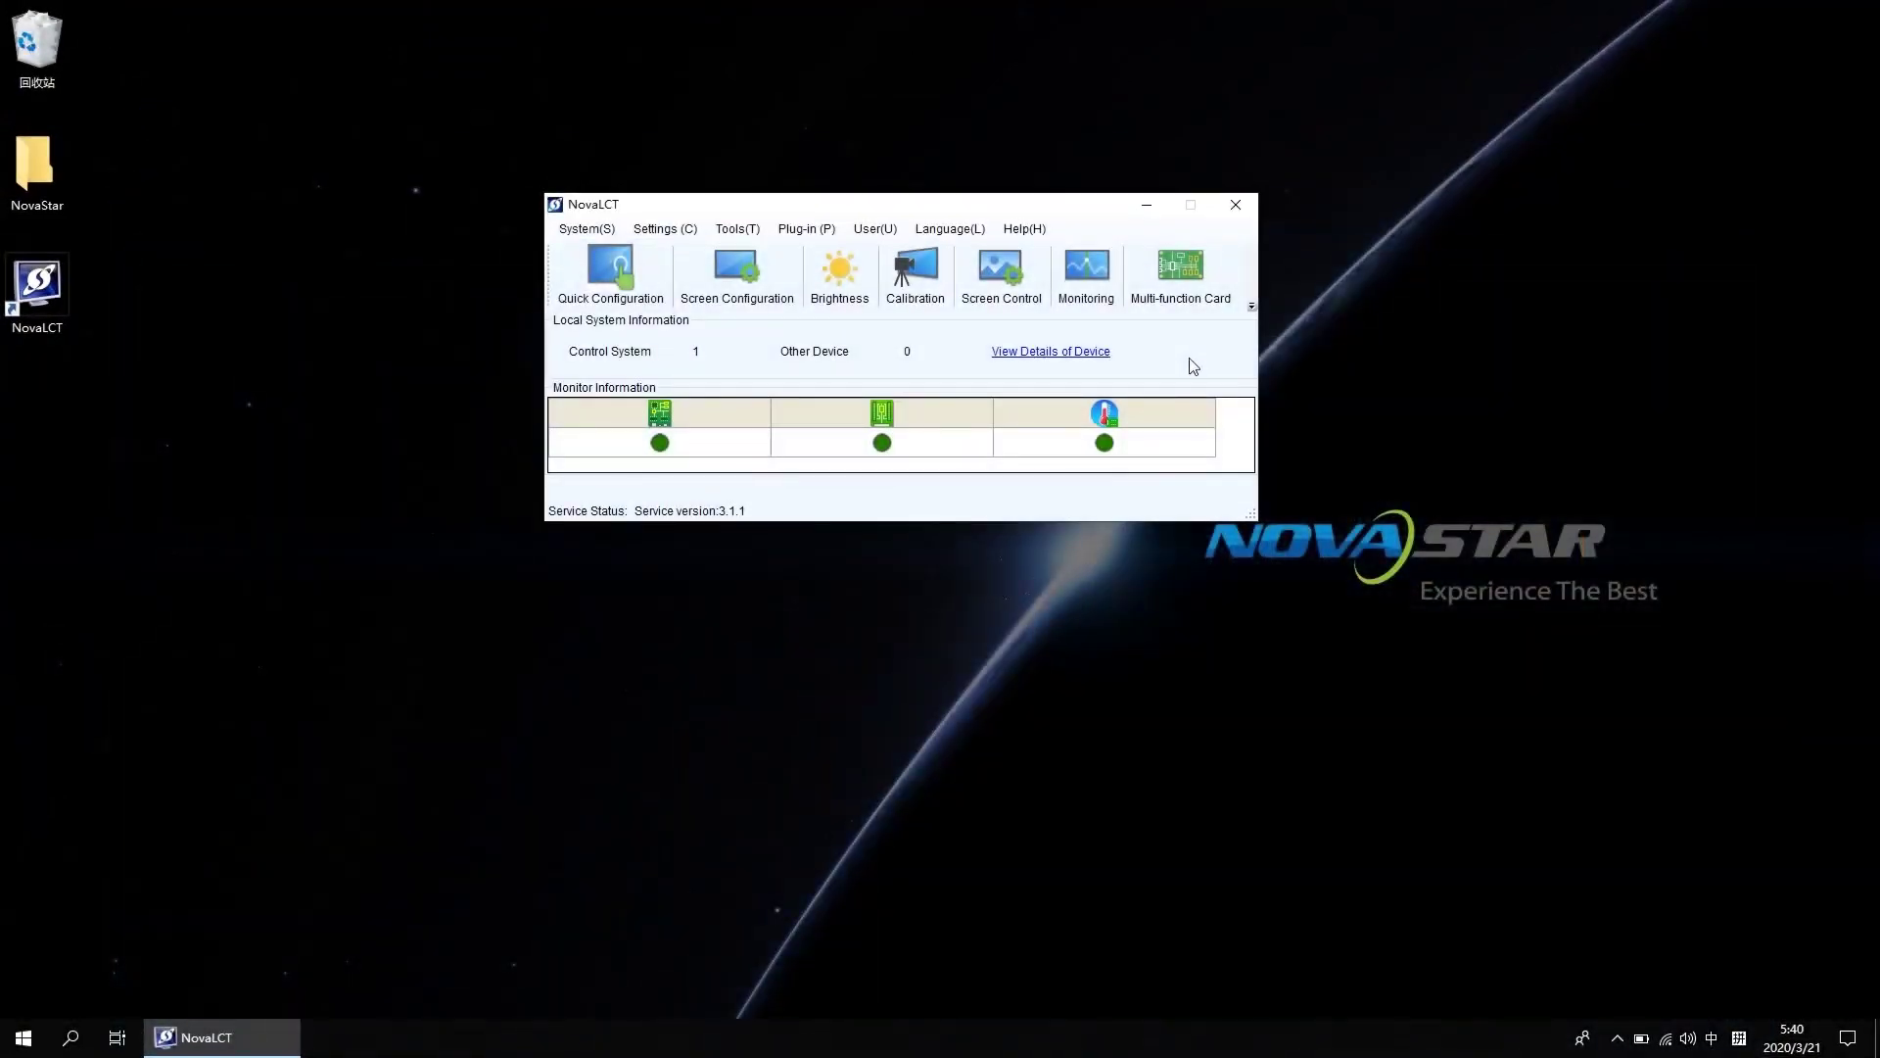
Step: Check the detected device list, then reopen Screen Configuration for the USB port
click(1065, 362)
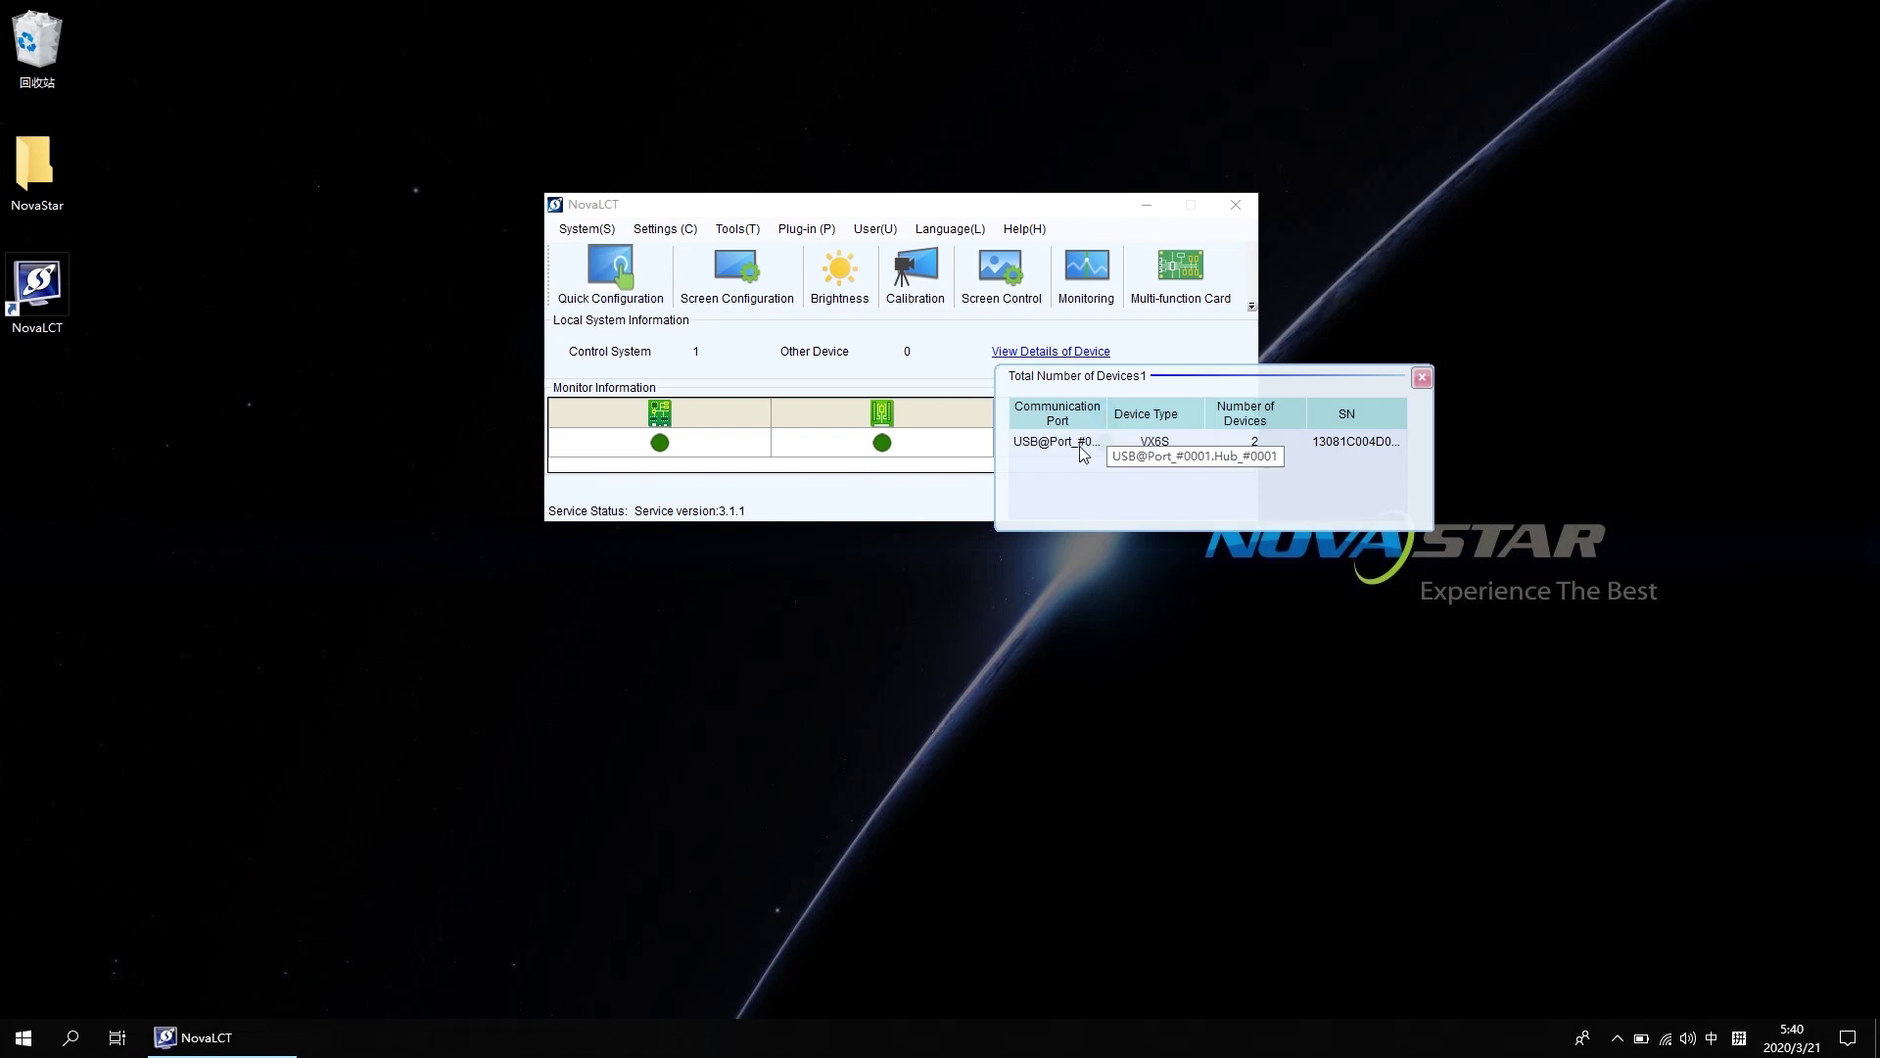
click(1422, 380)
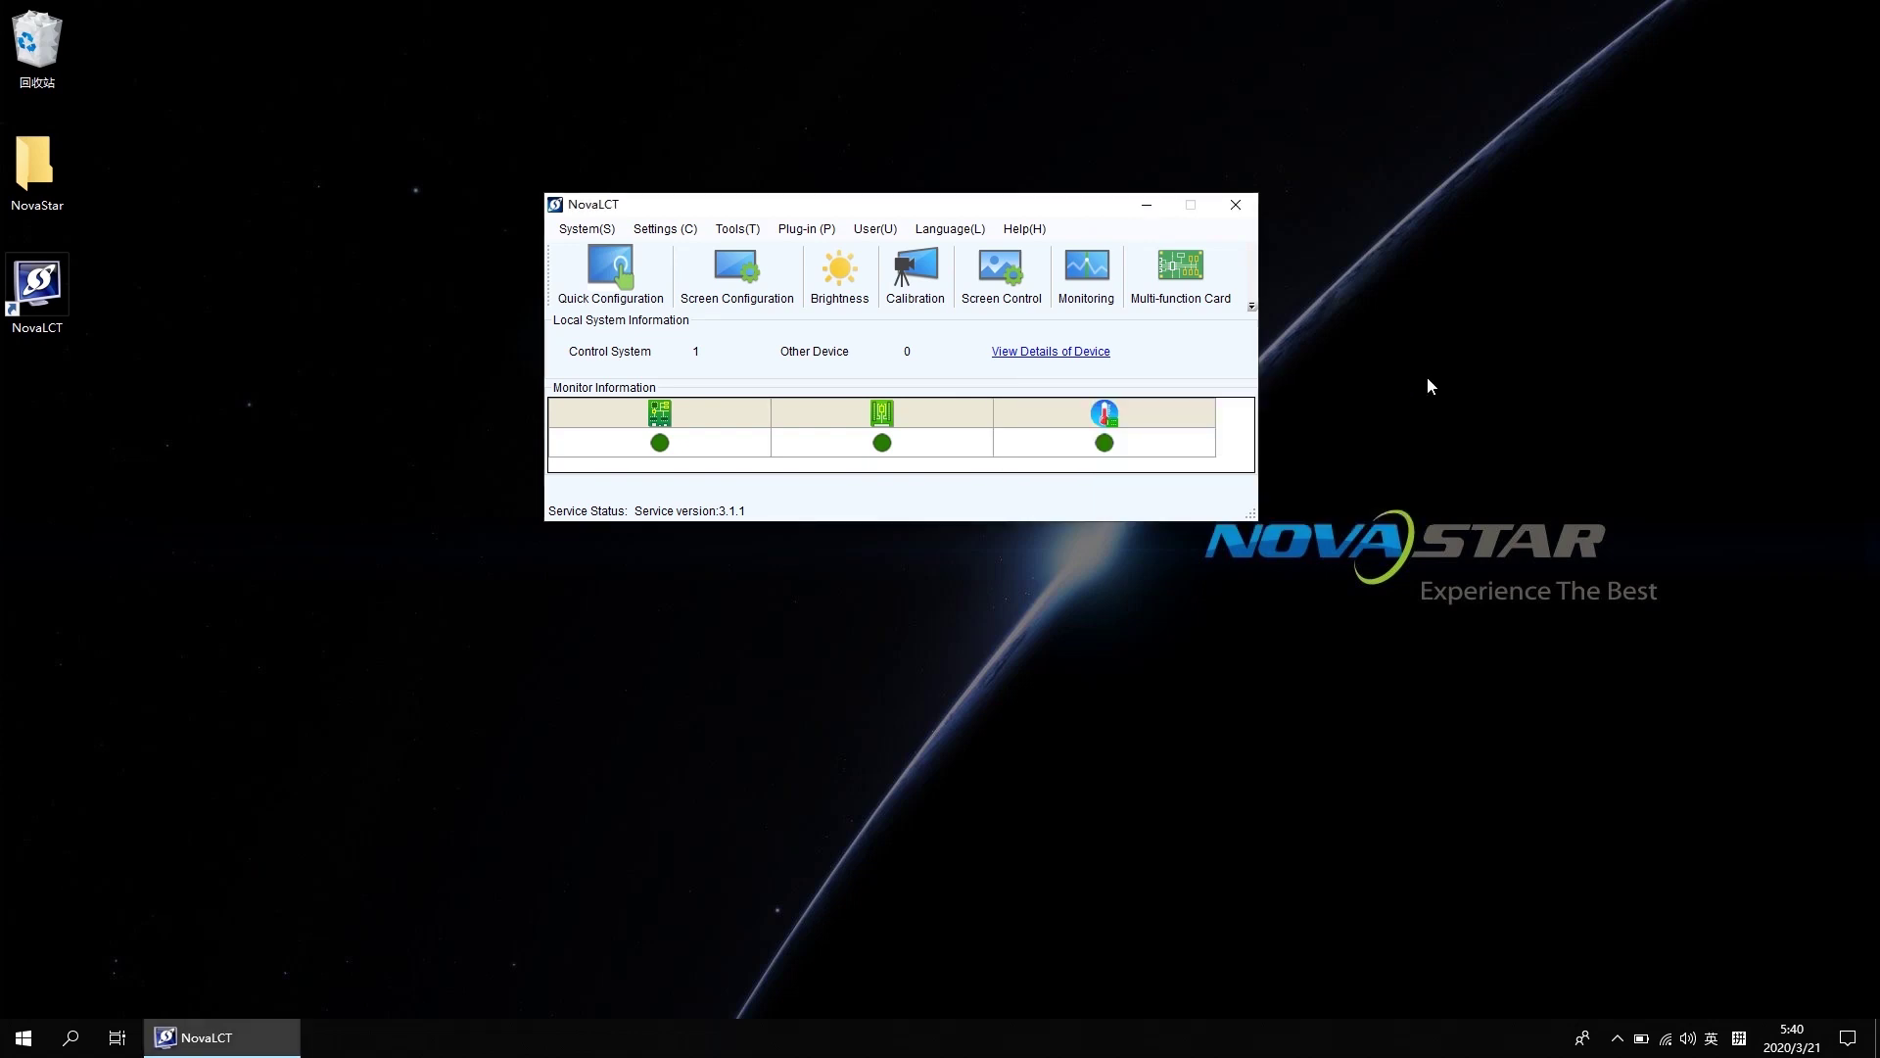
click(769, 270)
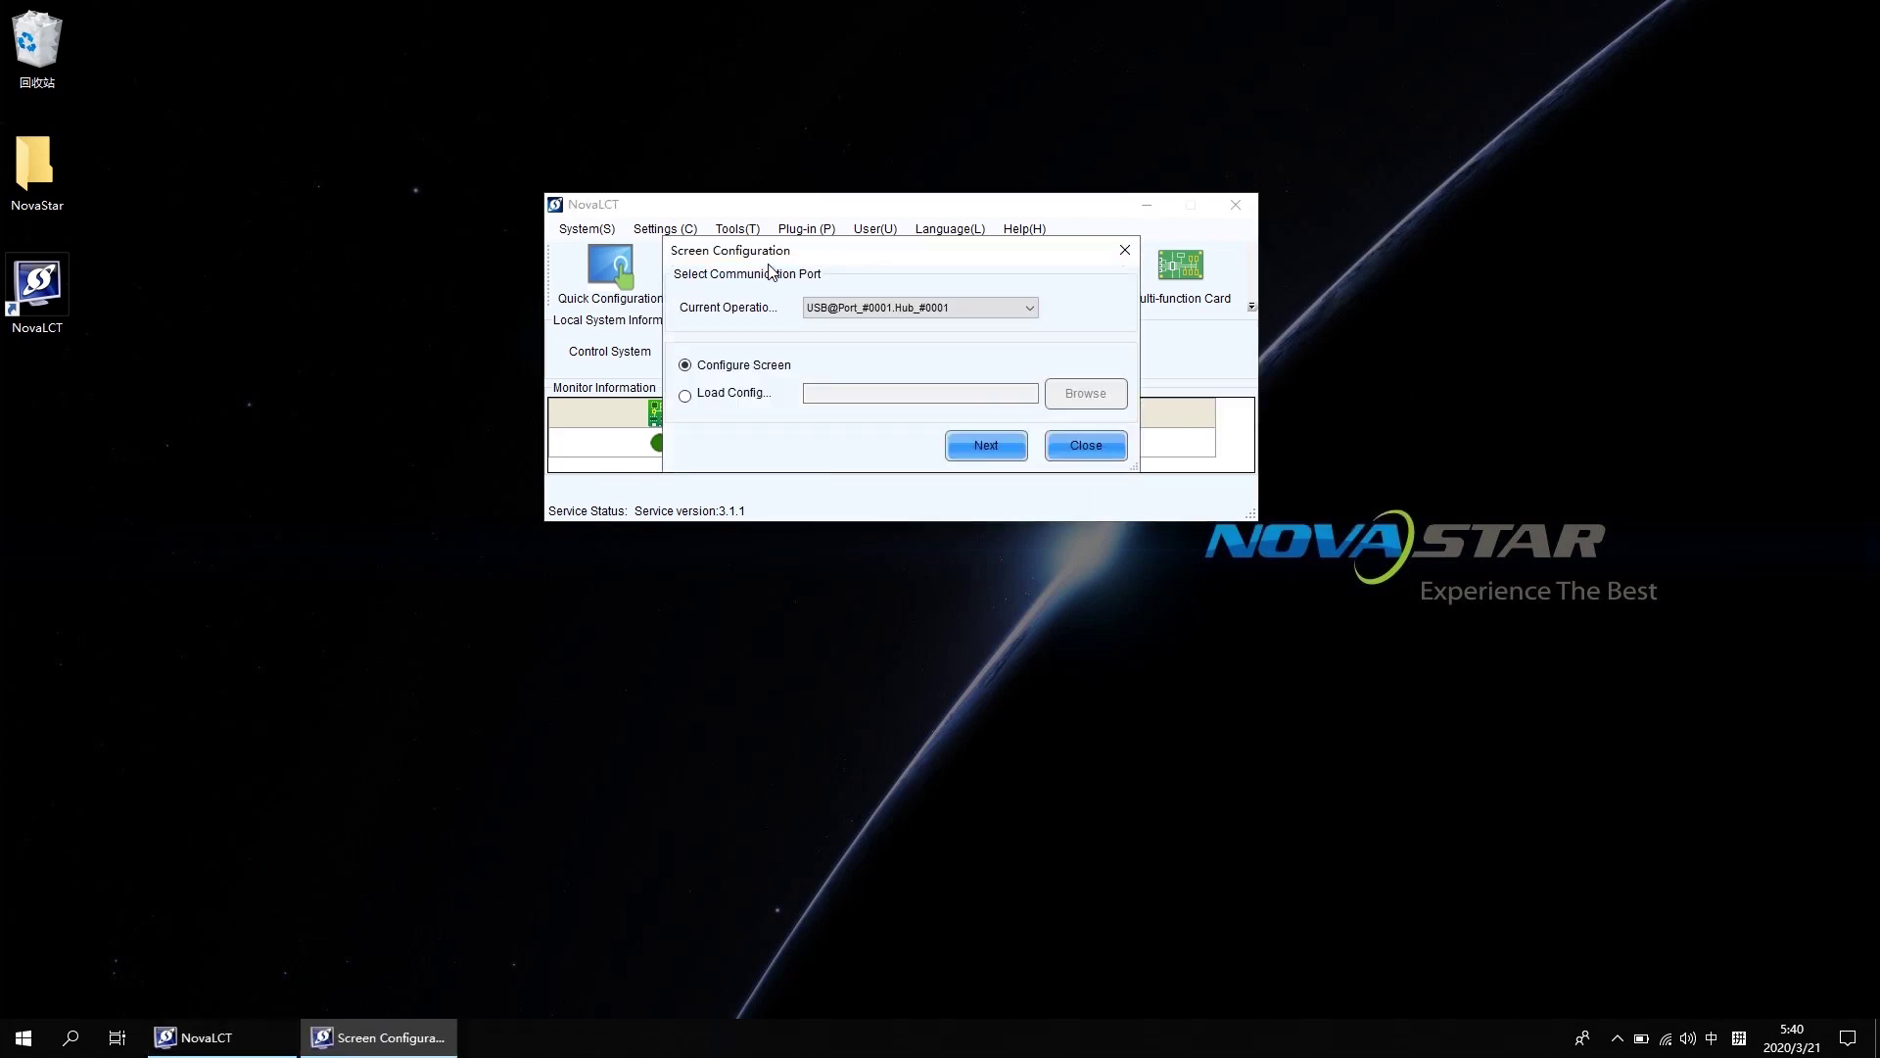
Step: Add the pairing primary card 1 port 1 to backup card 2 port 1
click(997, 447)
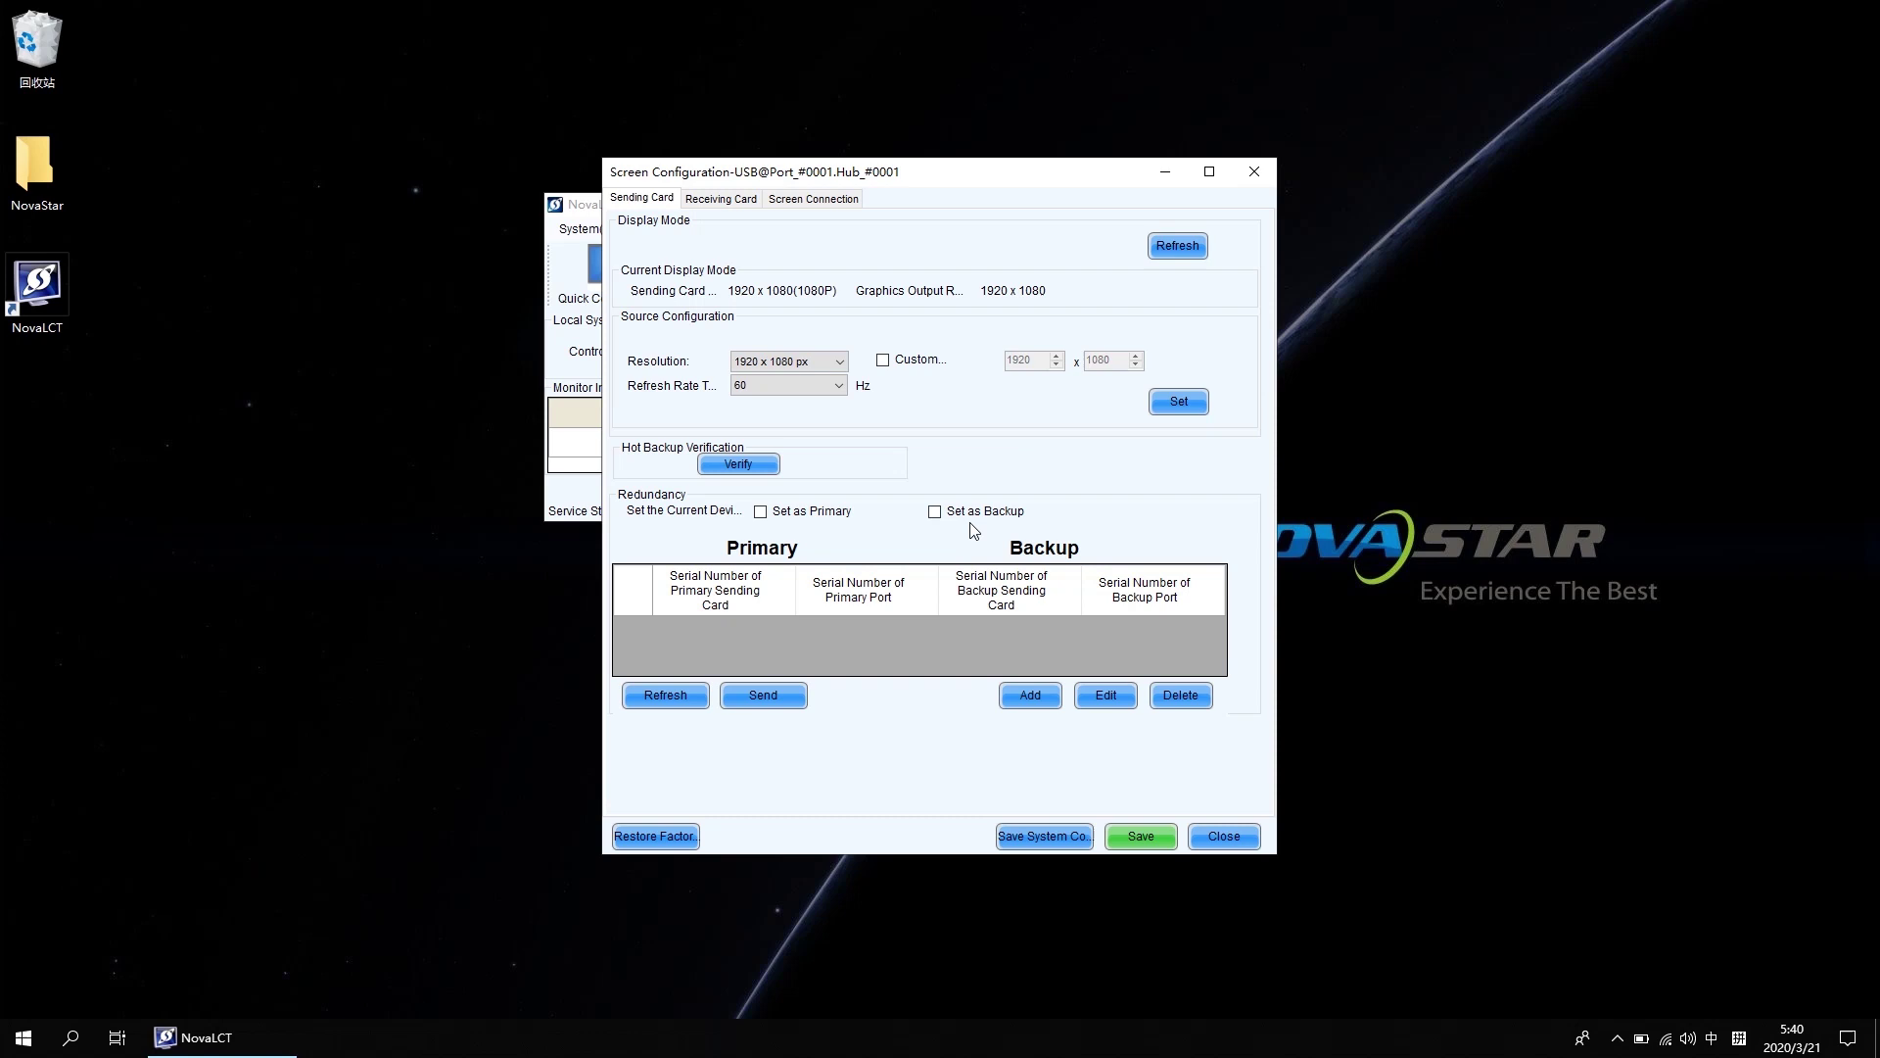
click(1023, 691)
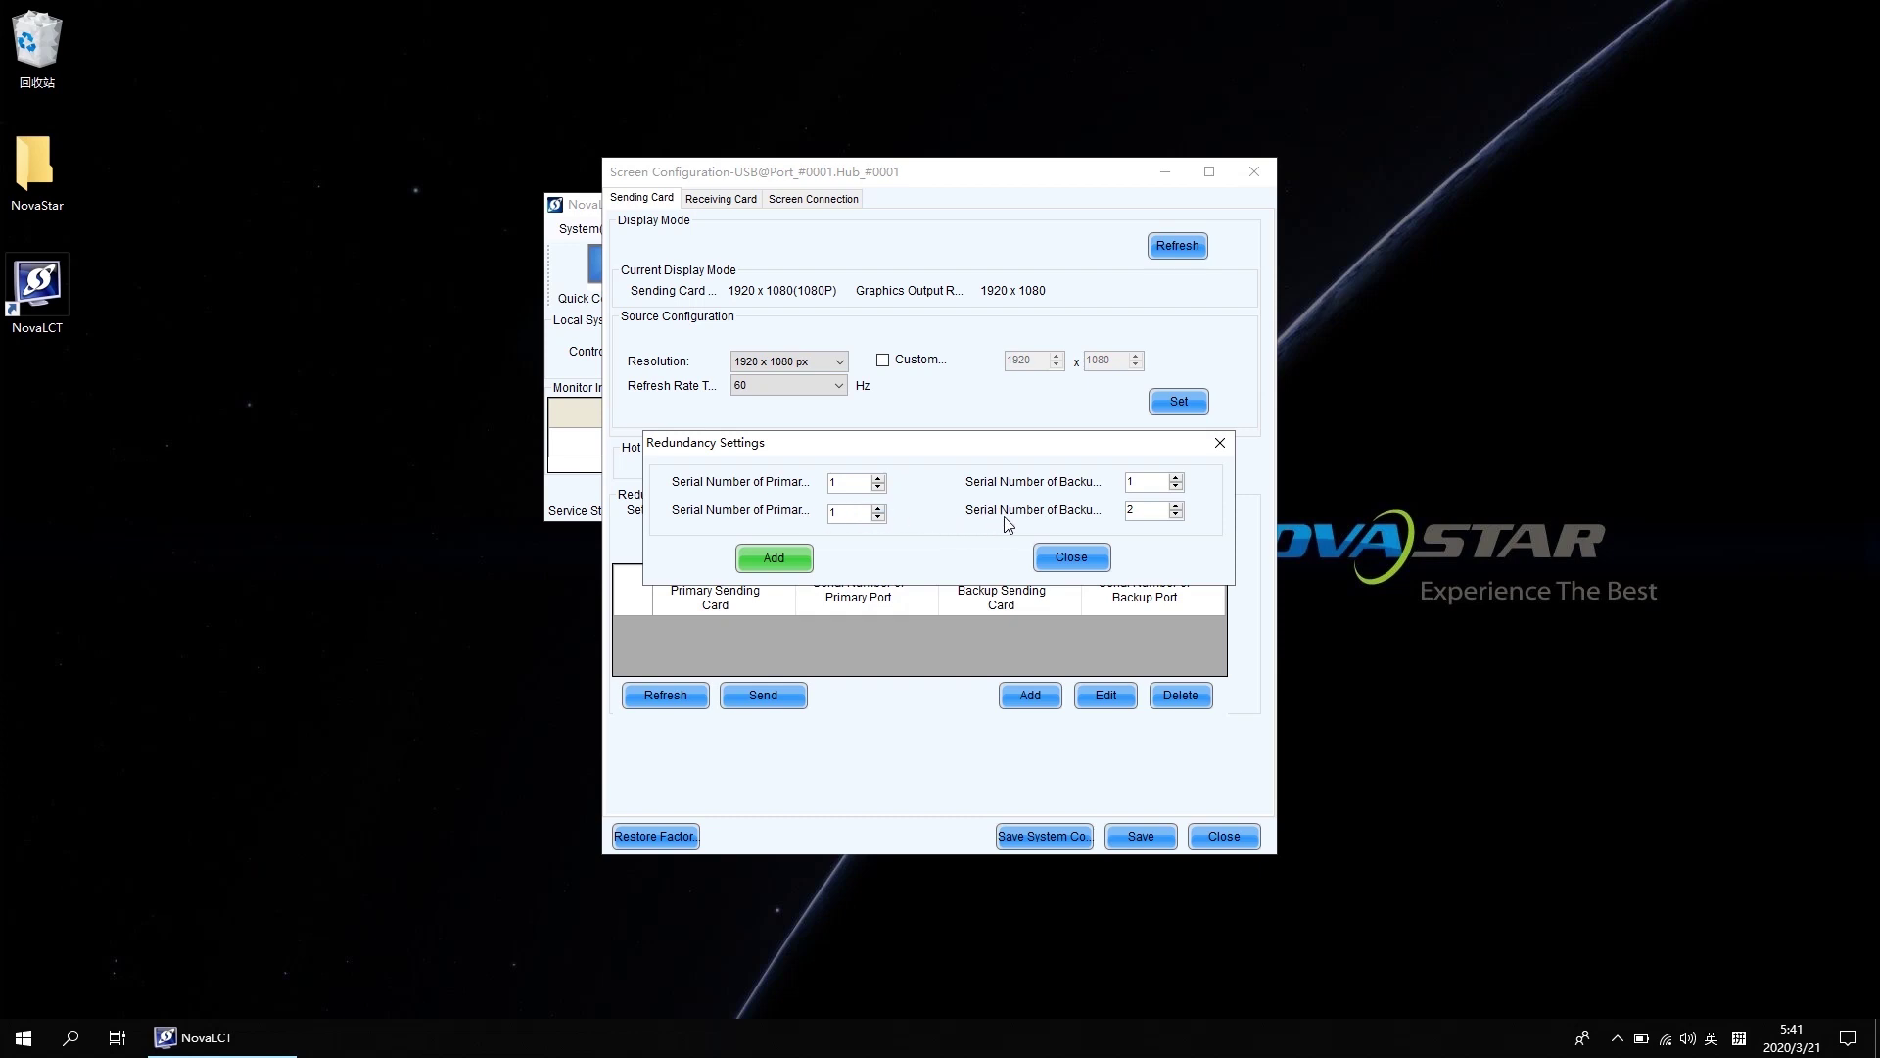
click(1143, 479)
key(BackSpace)
click(1156, 511)
text(1)
click(780, 558)
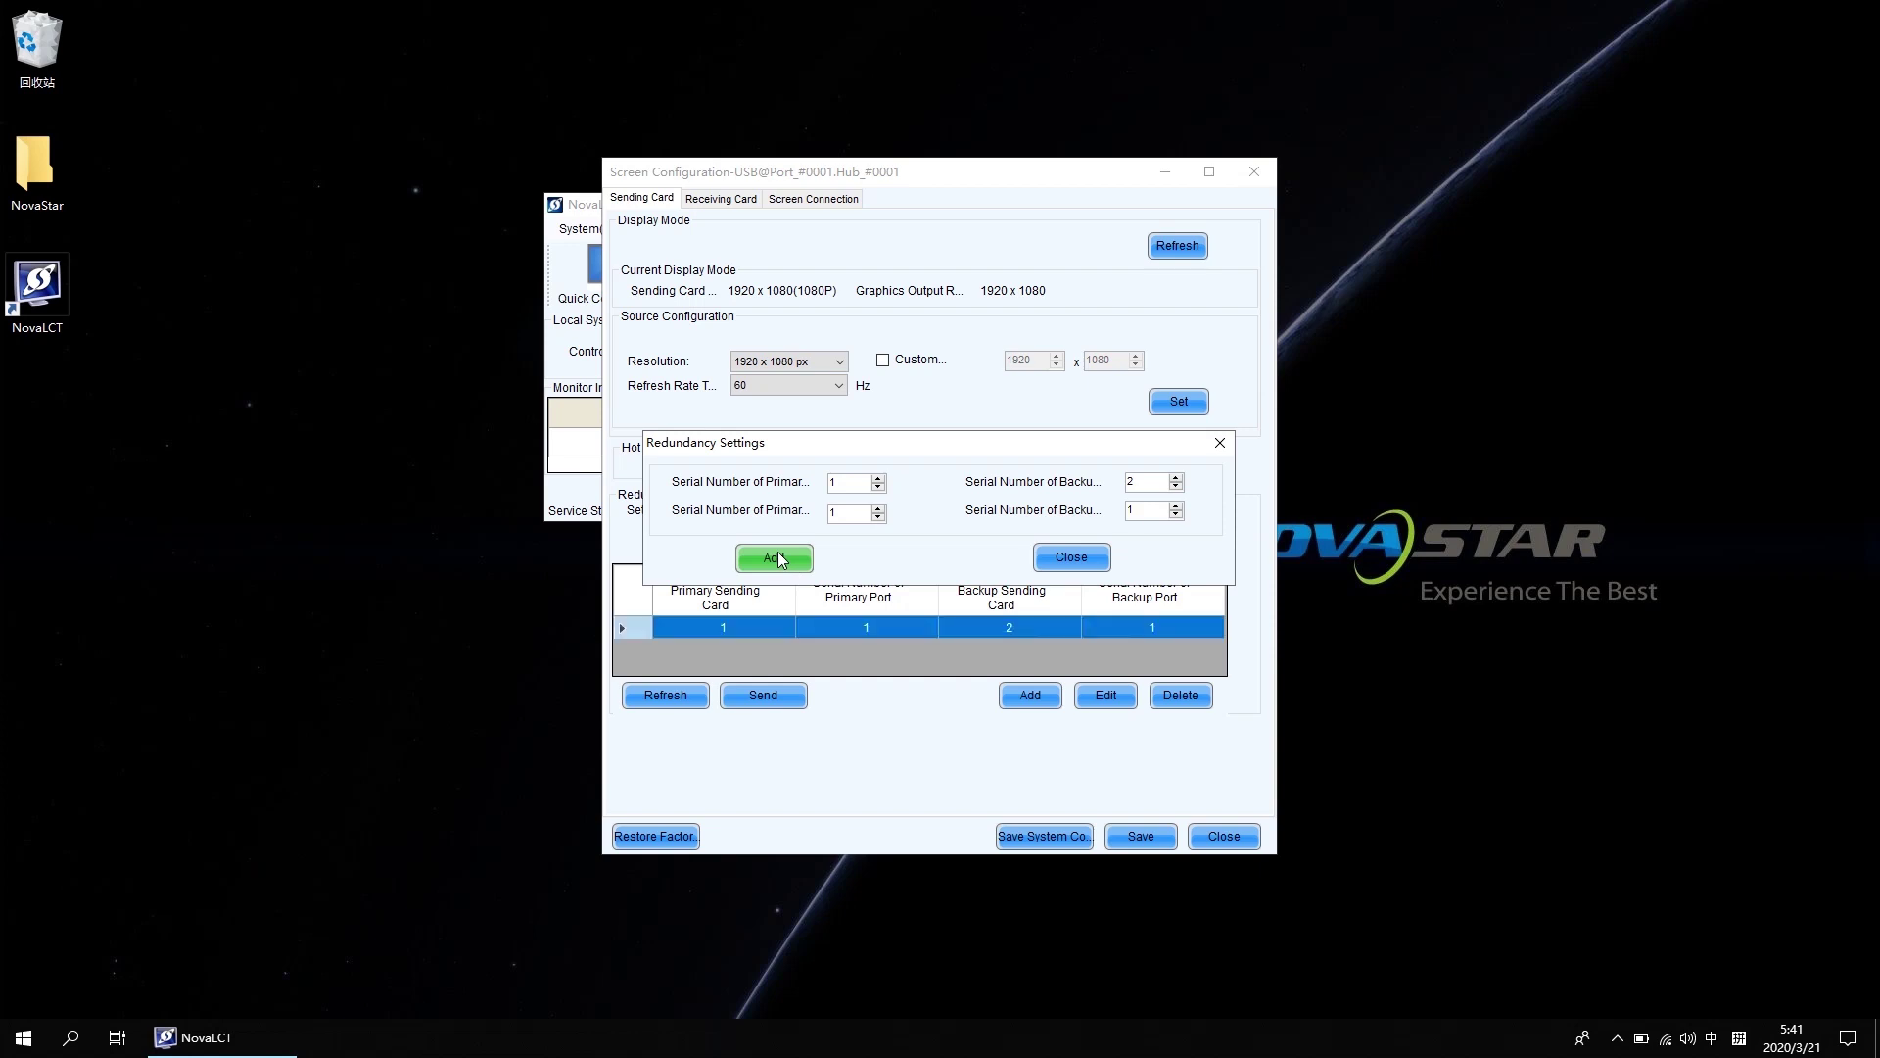
Step: Add the pairing primary card 1 port 2 to backup card 2 port 2 and close Redundancy Settings
click(857, 511)
key(BackSpace)
text(2)
click(1158, 508)
key(BackSpace)
text(2)
click(769, 562)
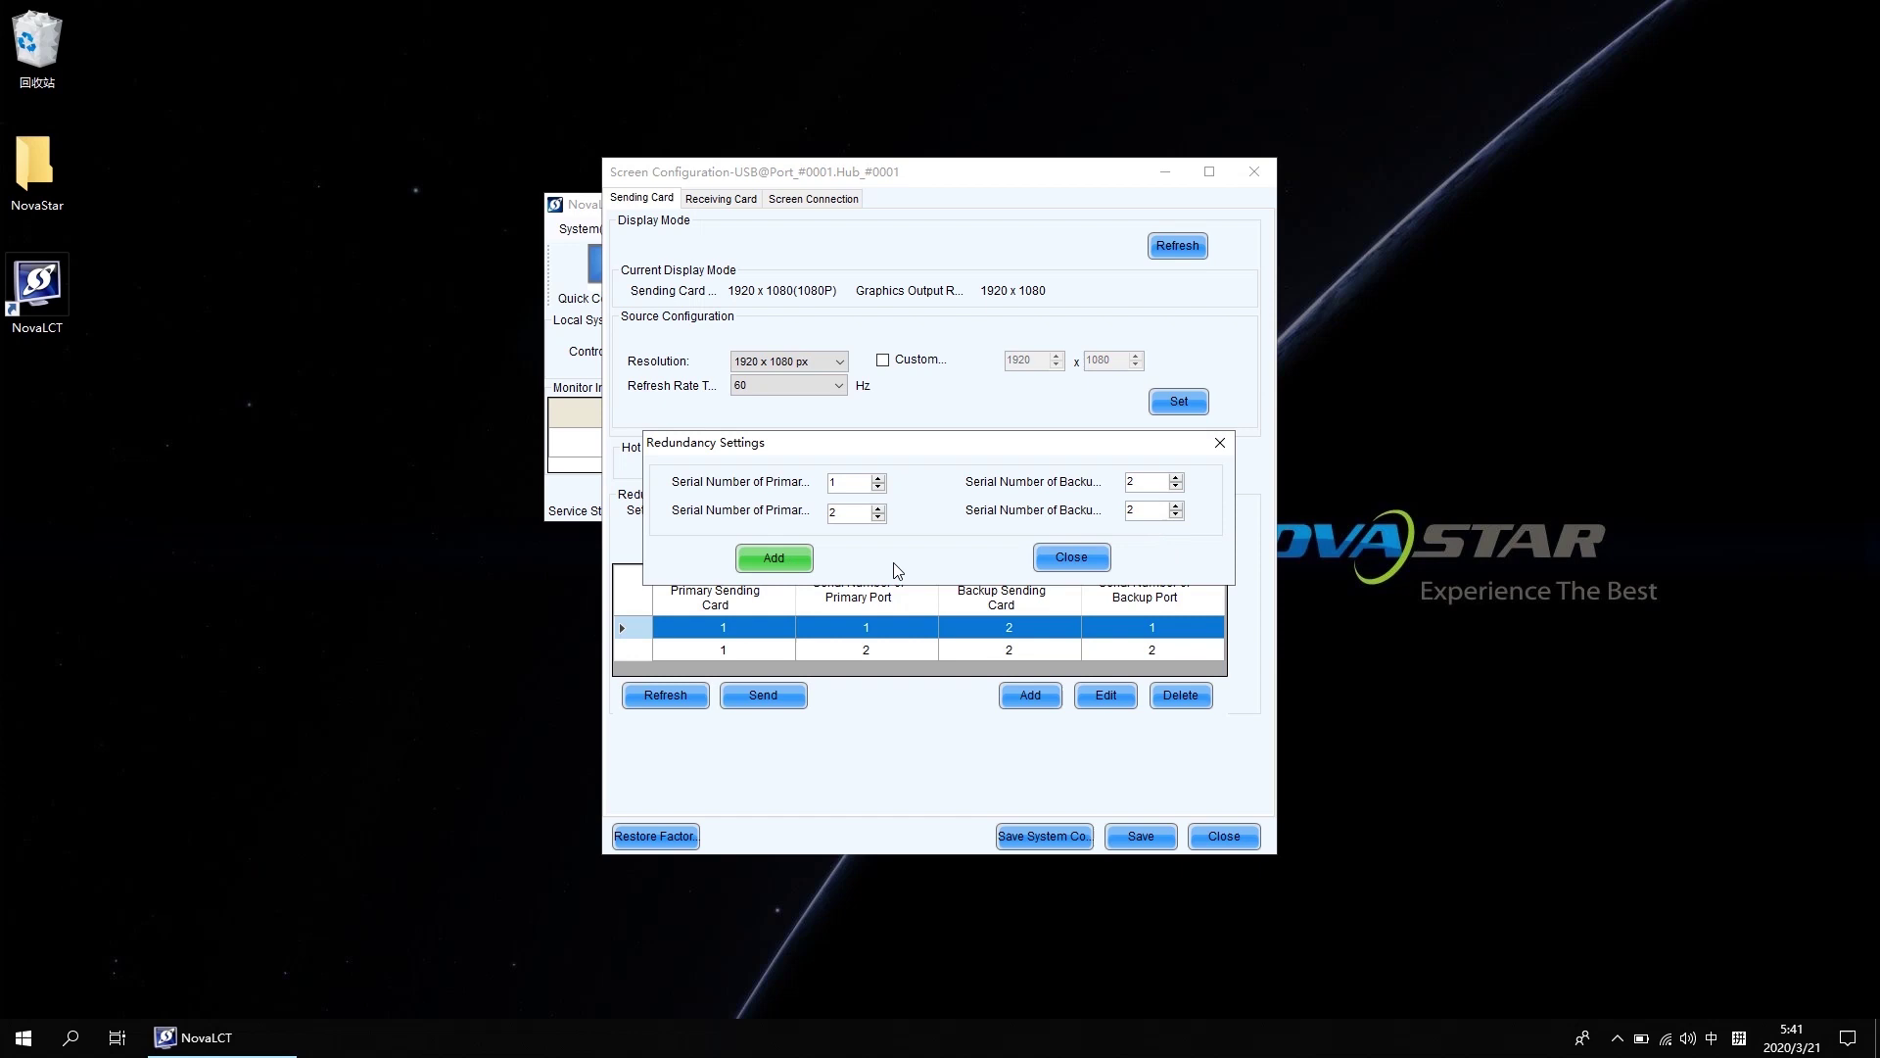
click(1098, 563)
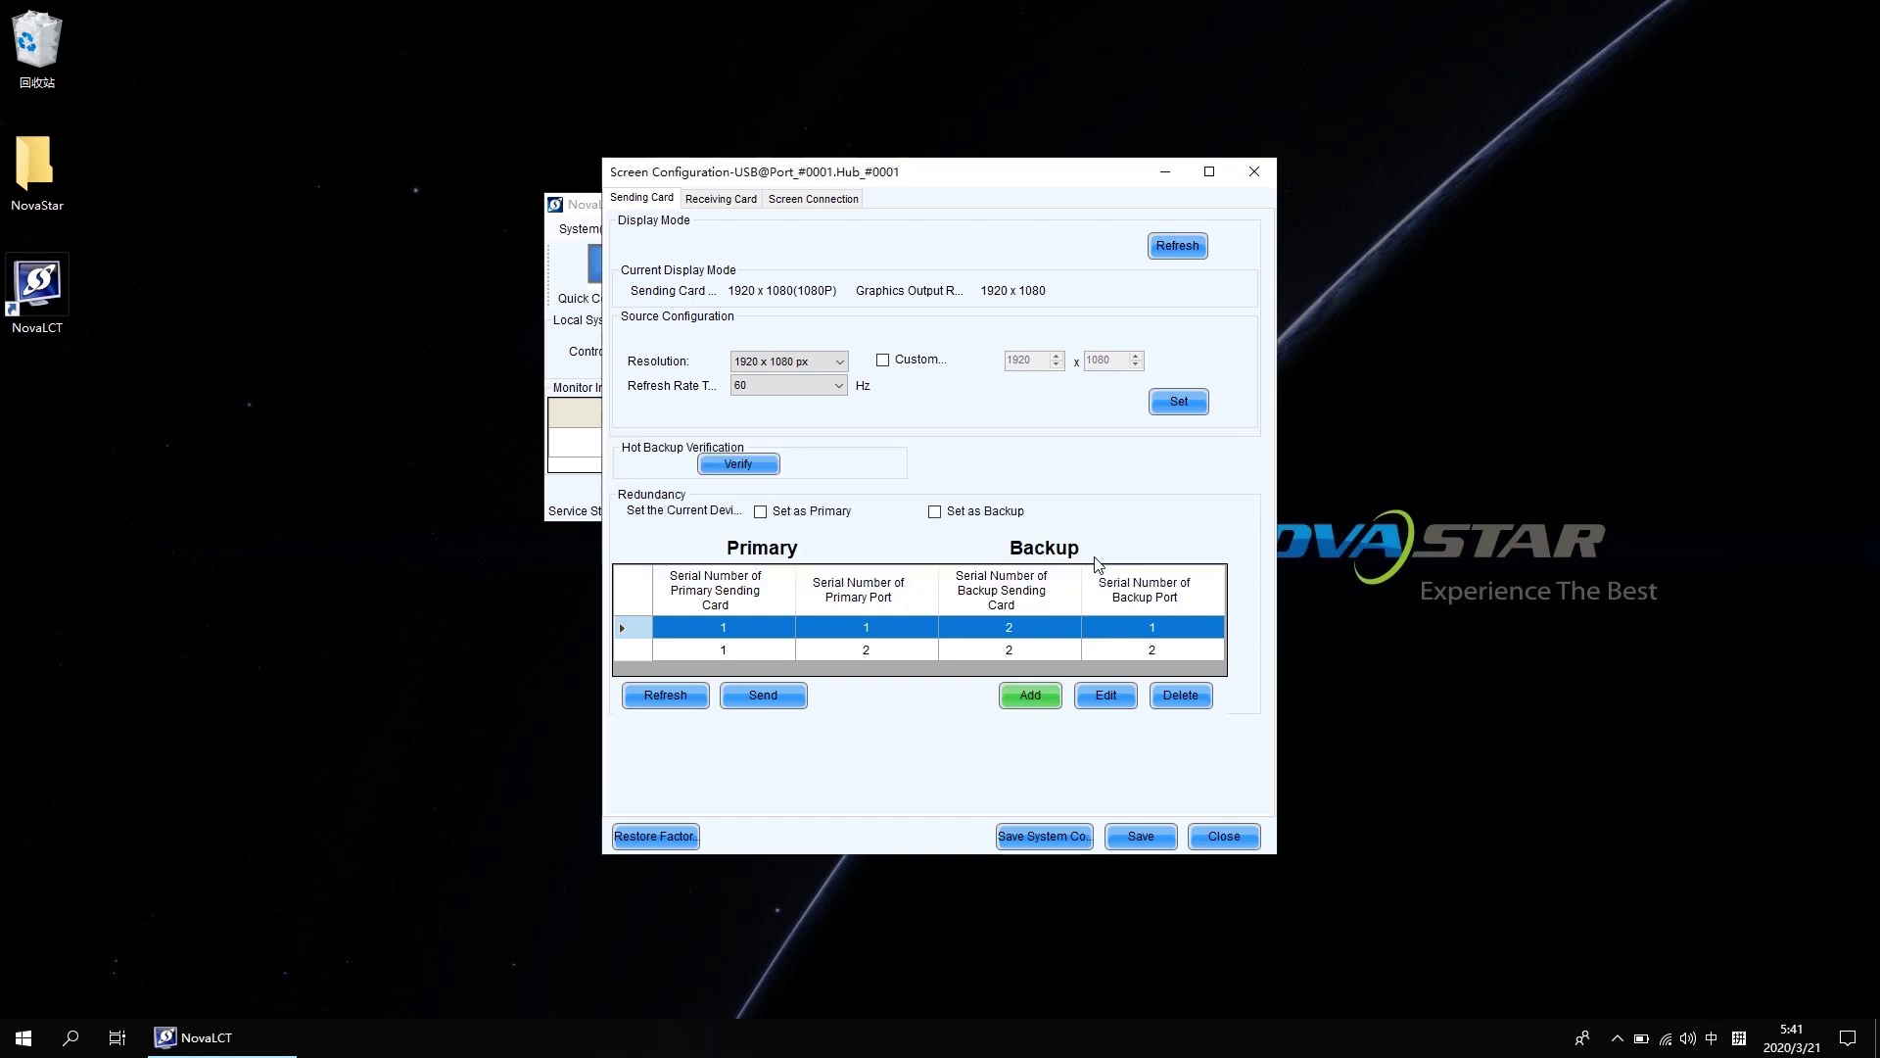
Step: Send both redundancy pairings, save them to hardware, and close Screen Configuration
click(775, 697)
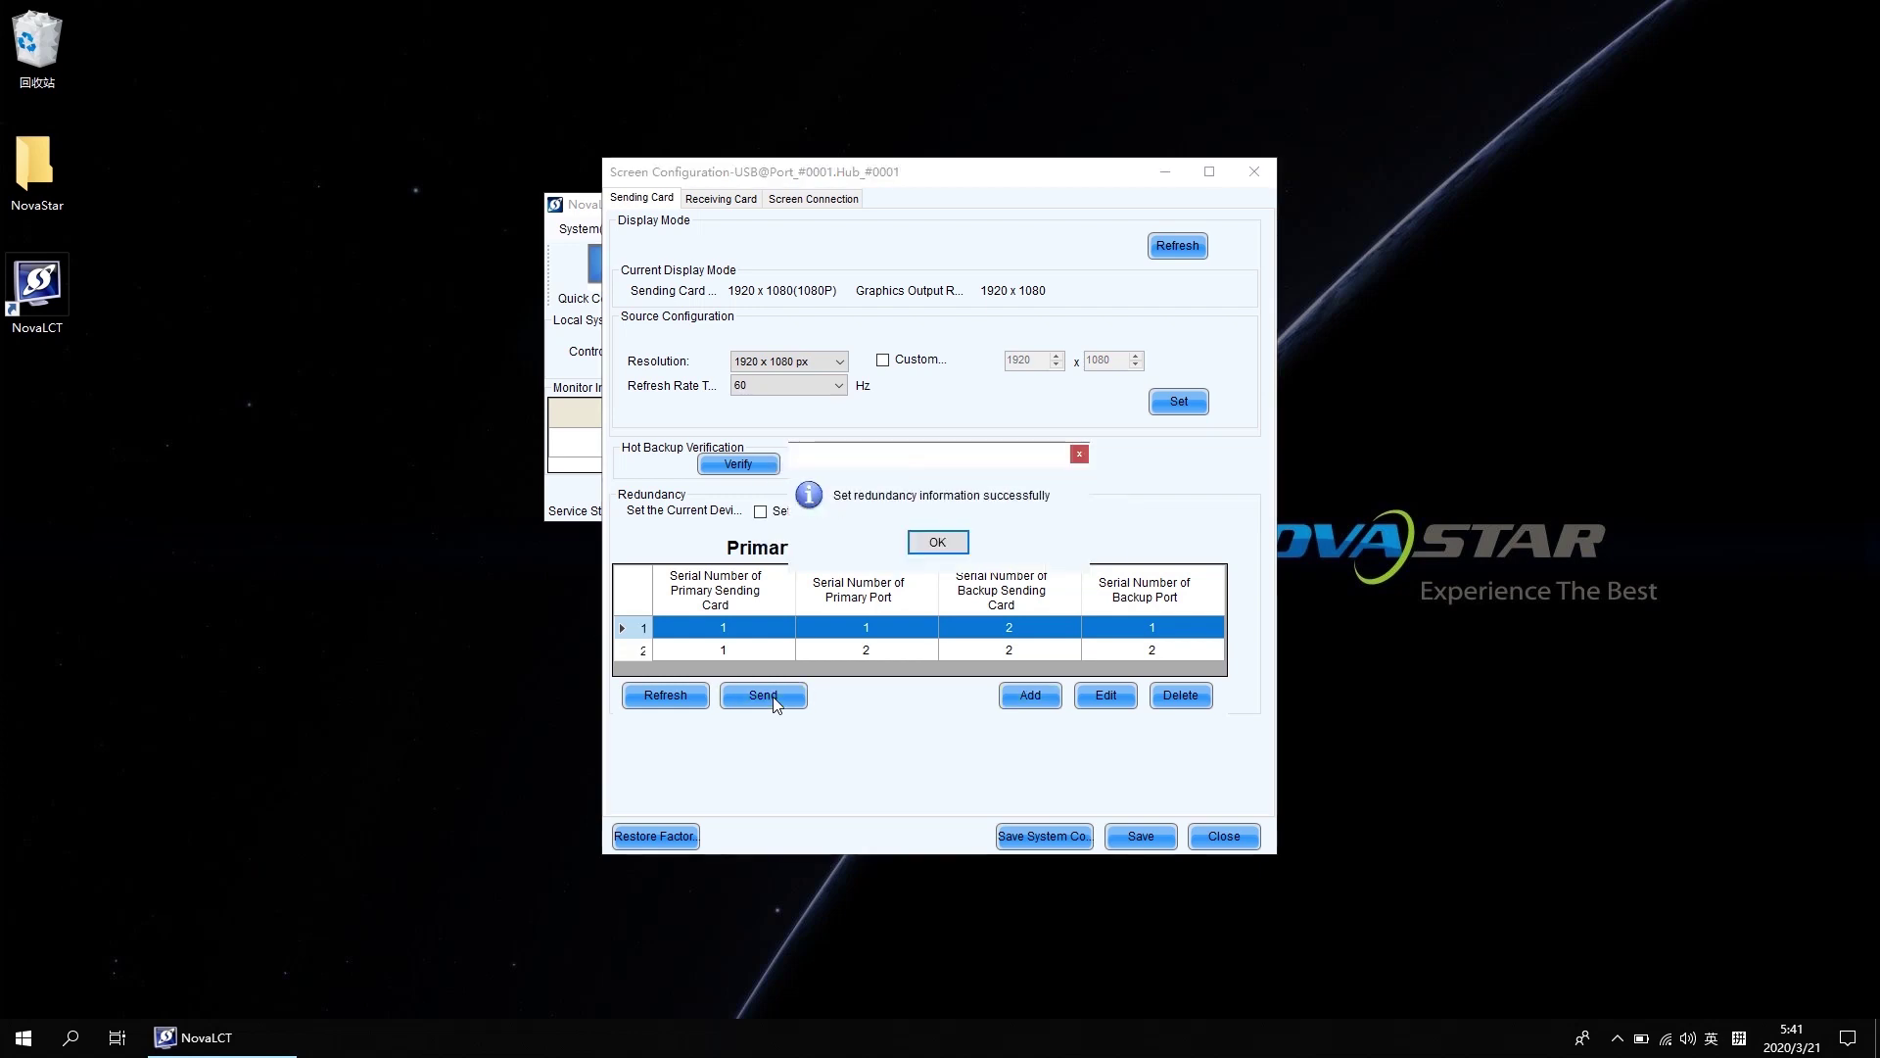
click(943, 544)
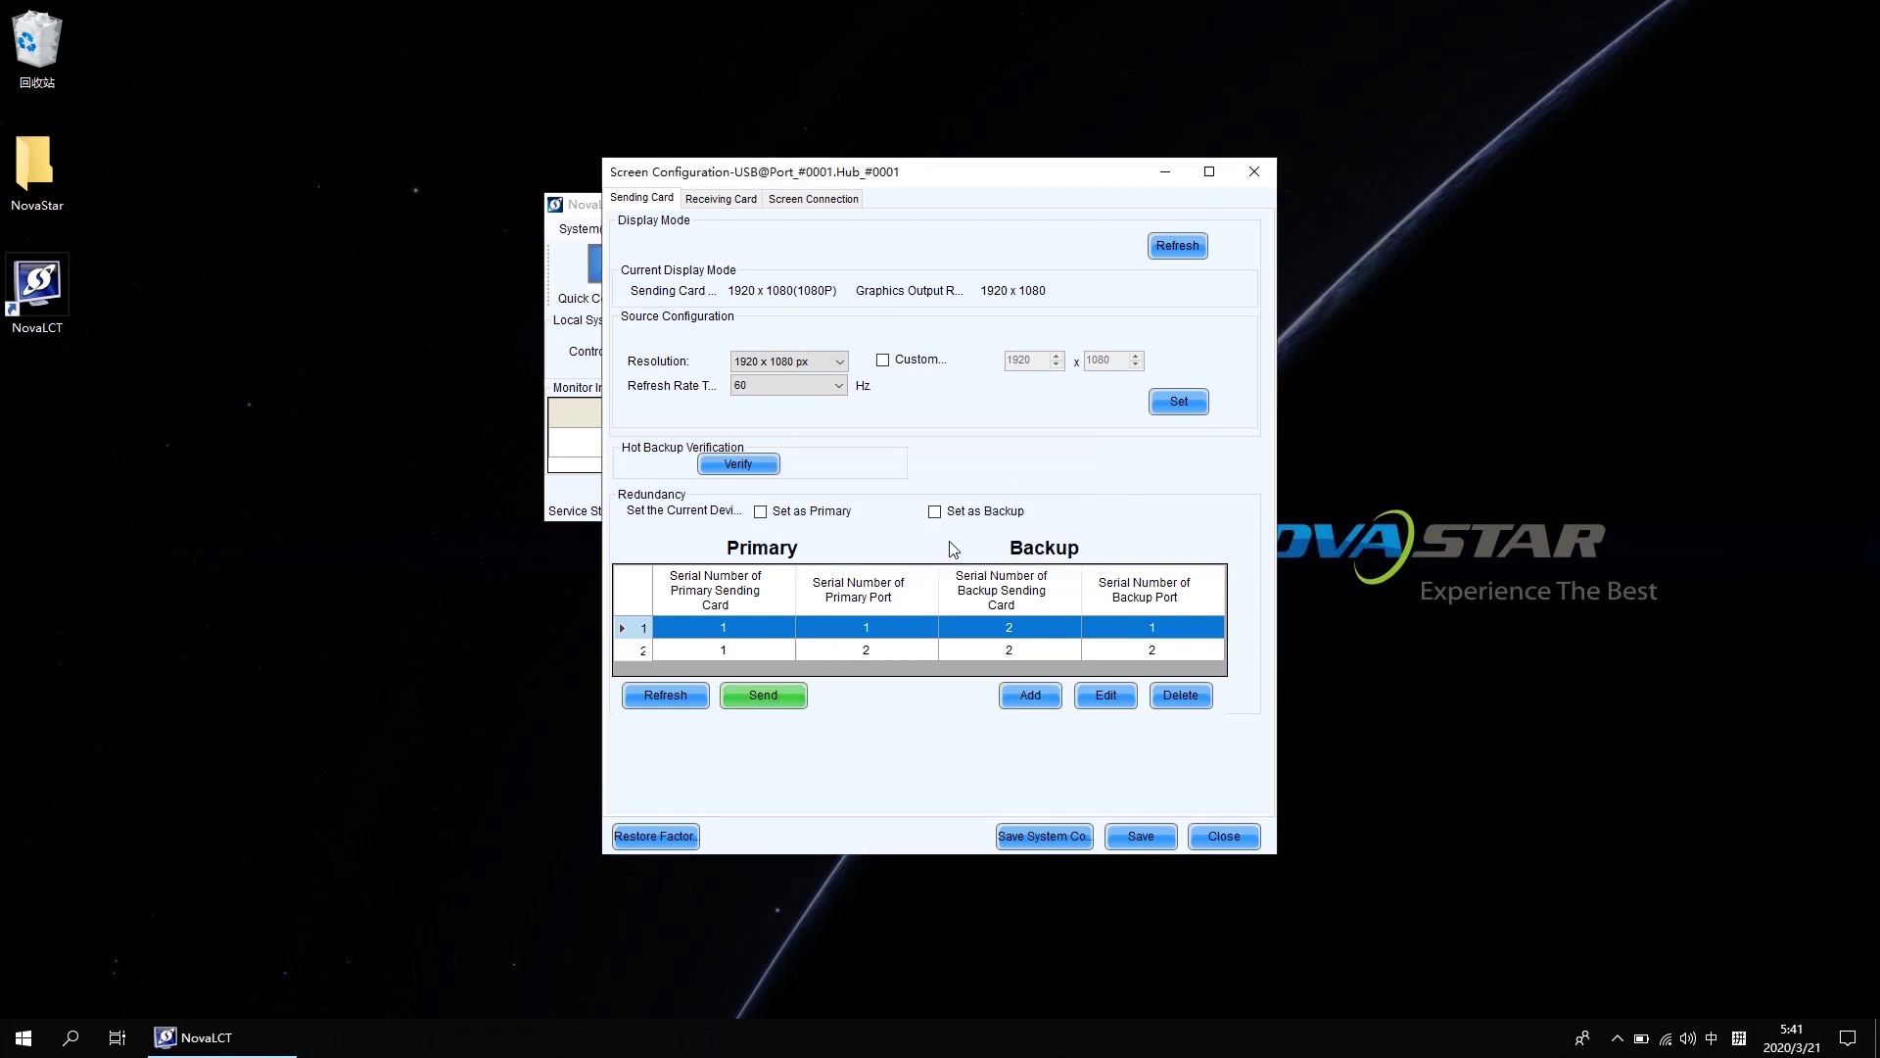
click(1139, 836)
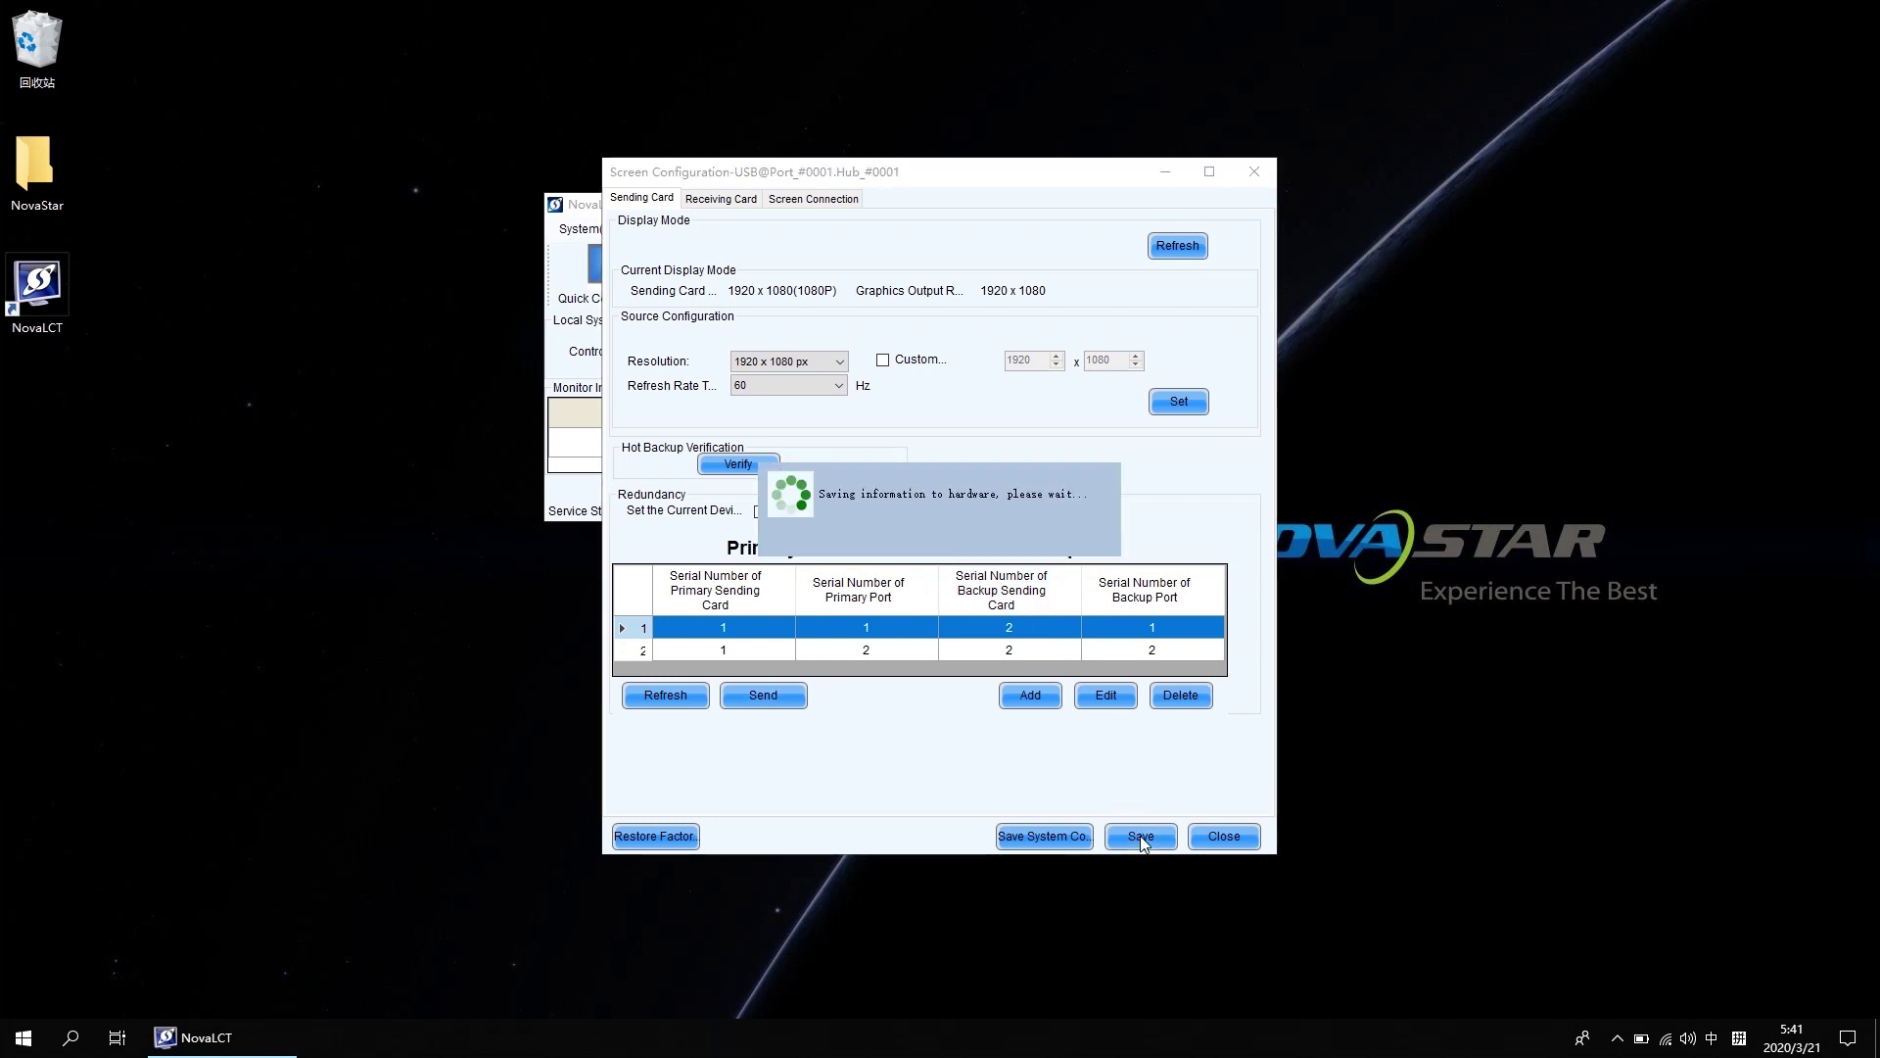
click(944, 541)
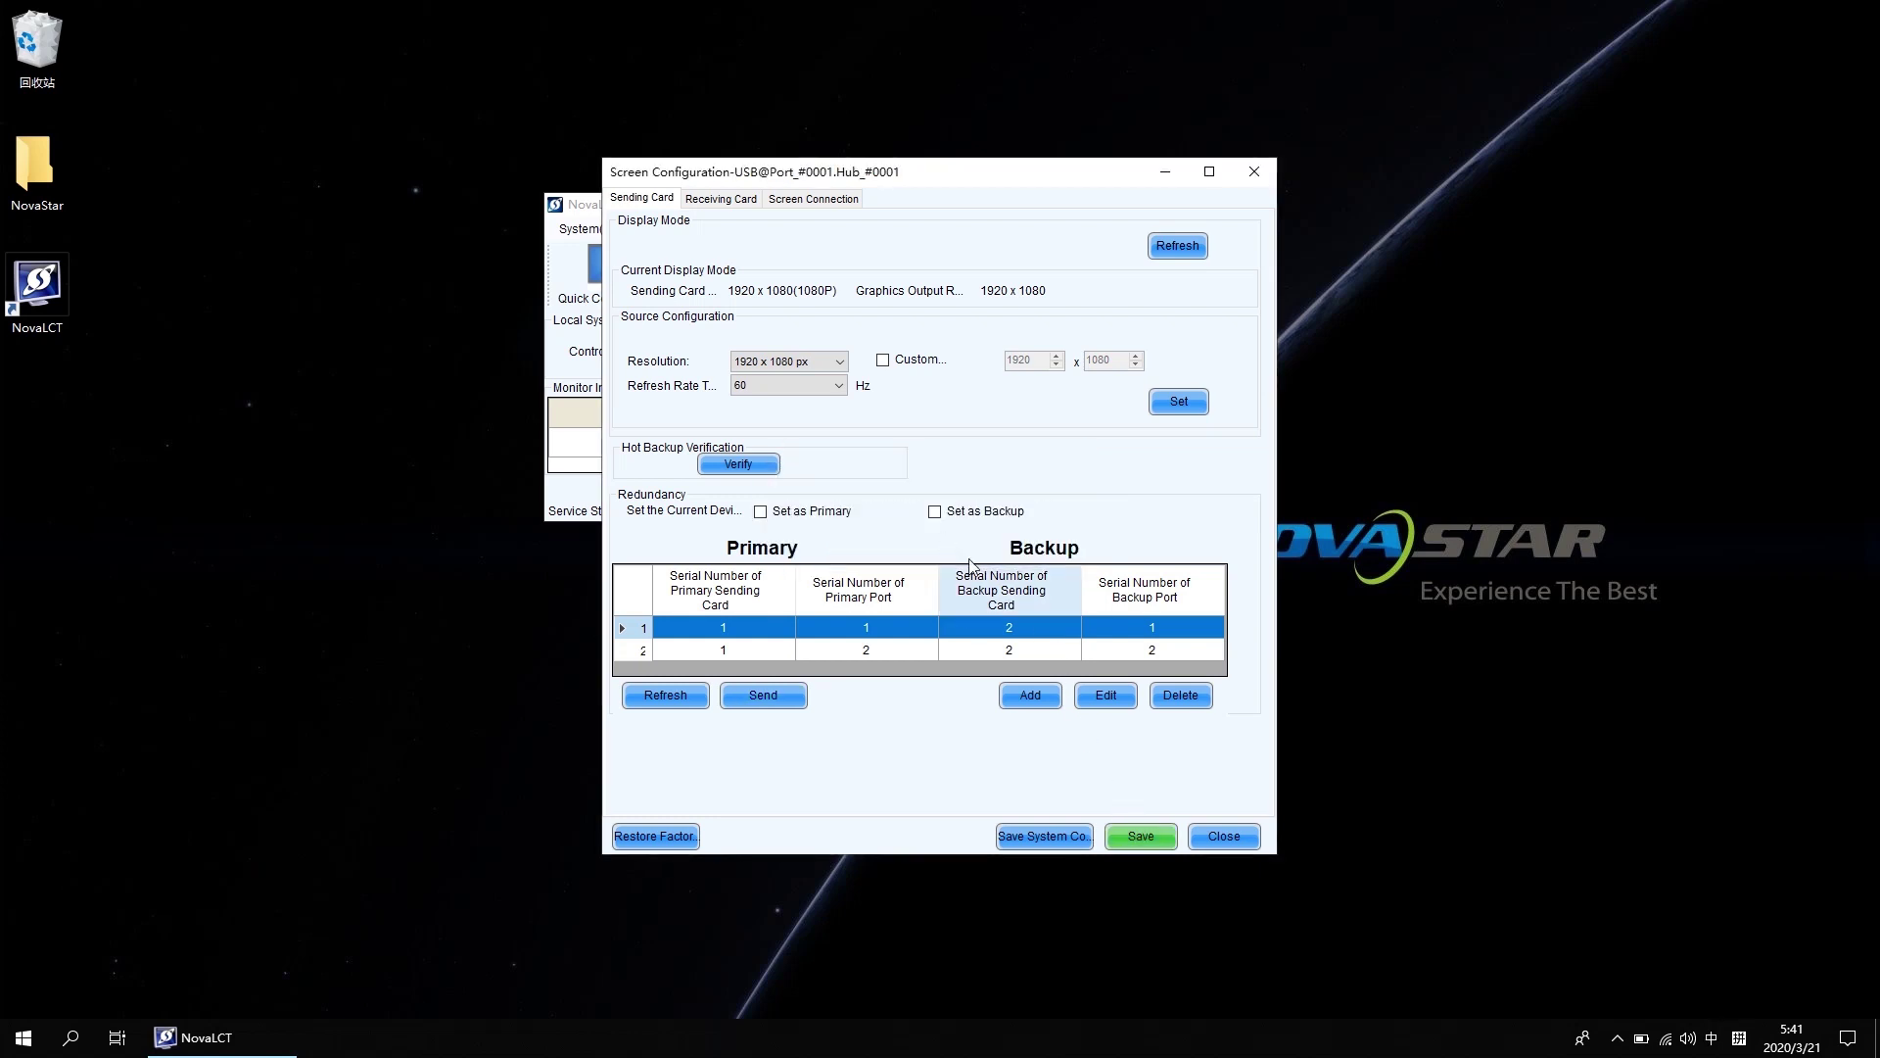
click(1249, 841)
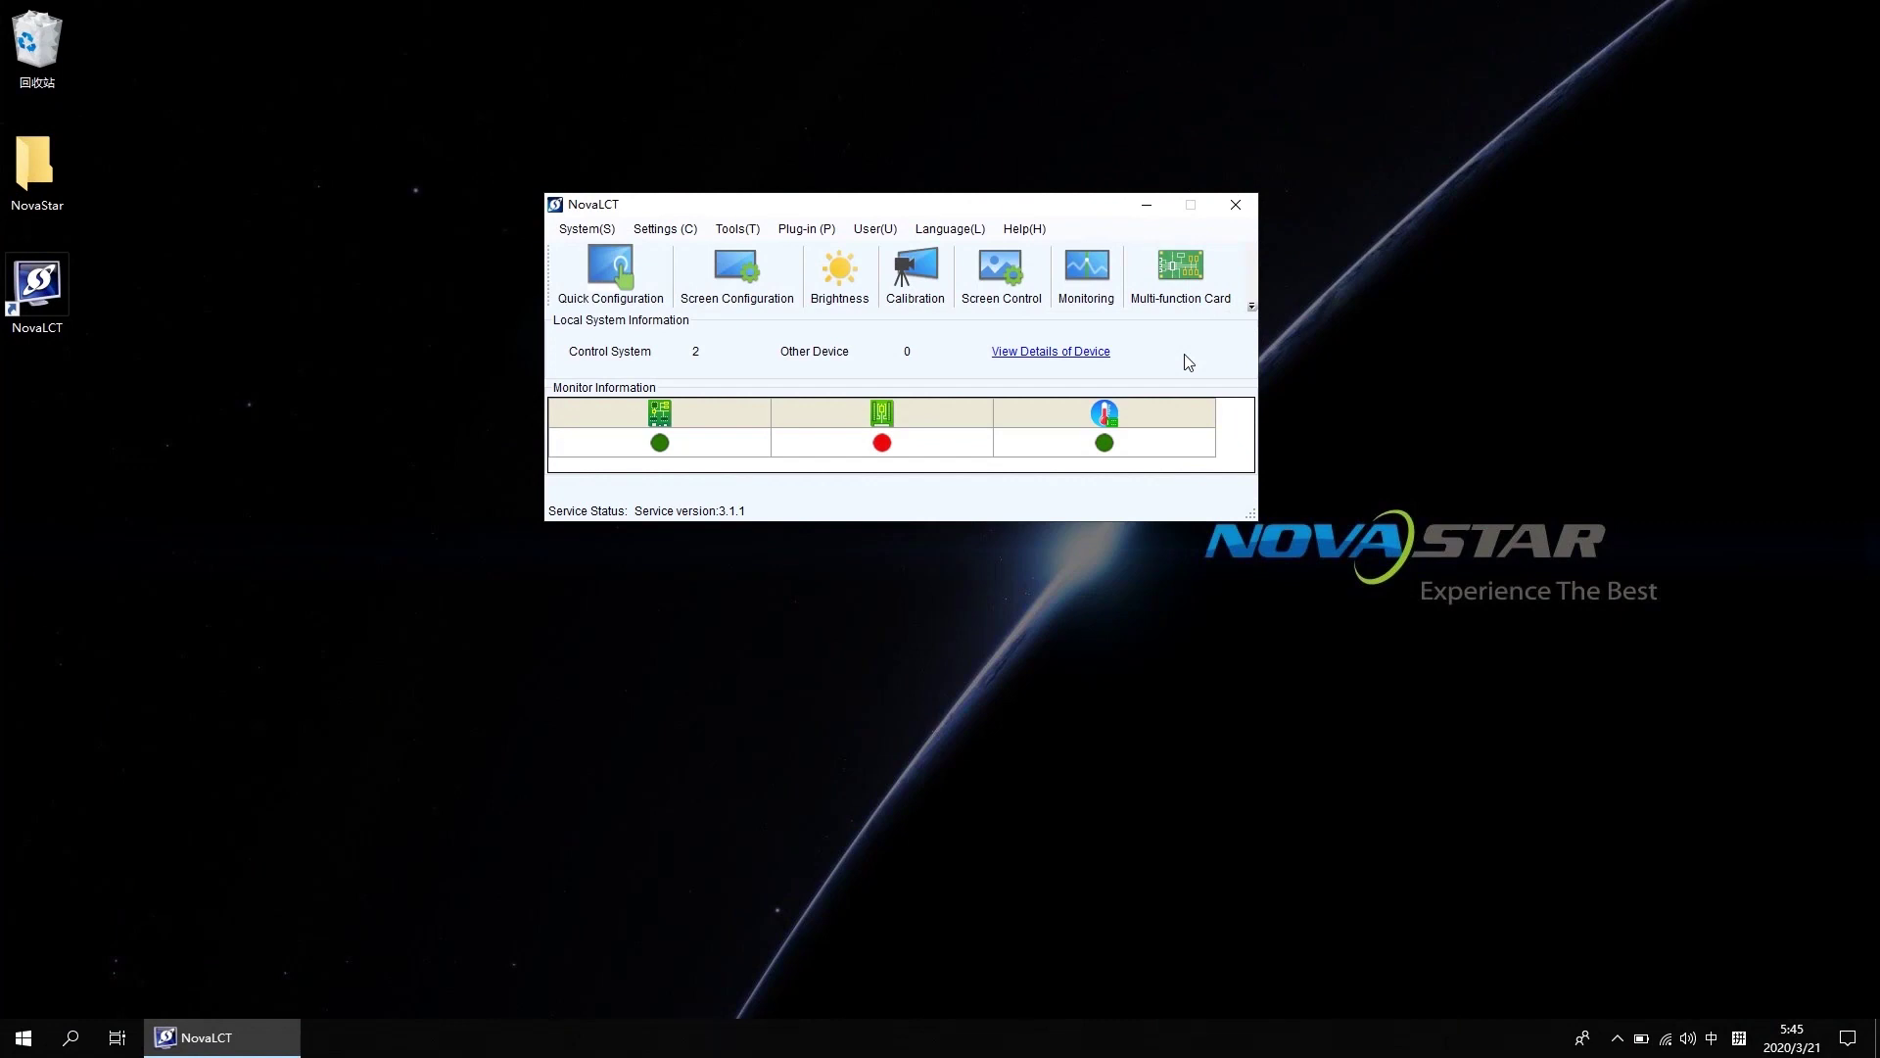
Step: View the device details confirming two VX6S units on separate USB ports
click(1077, 352)
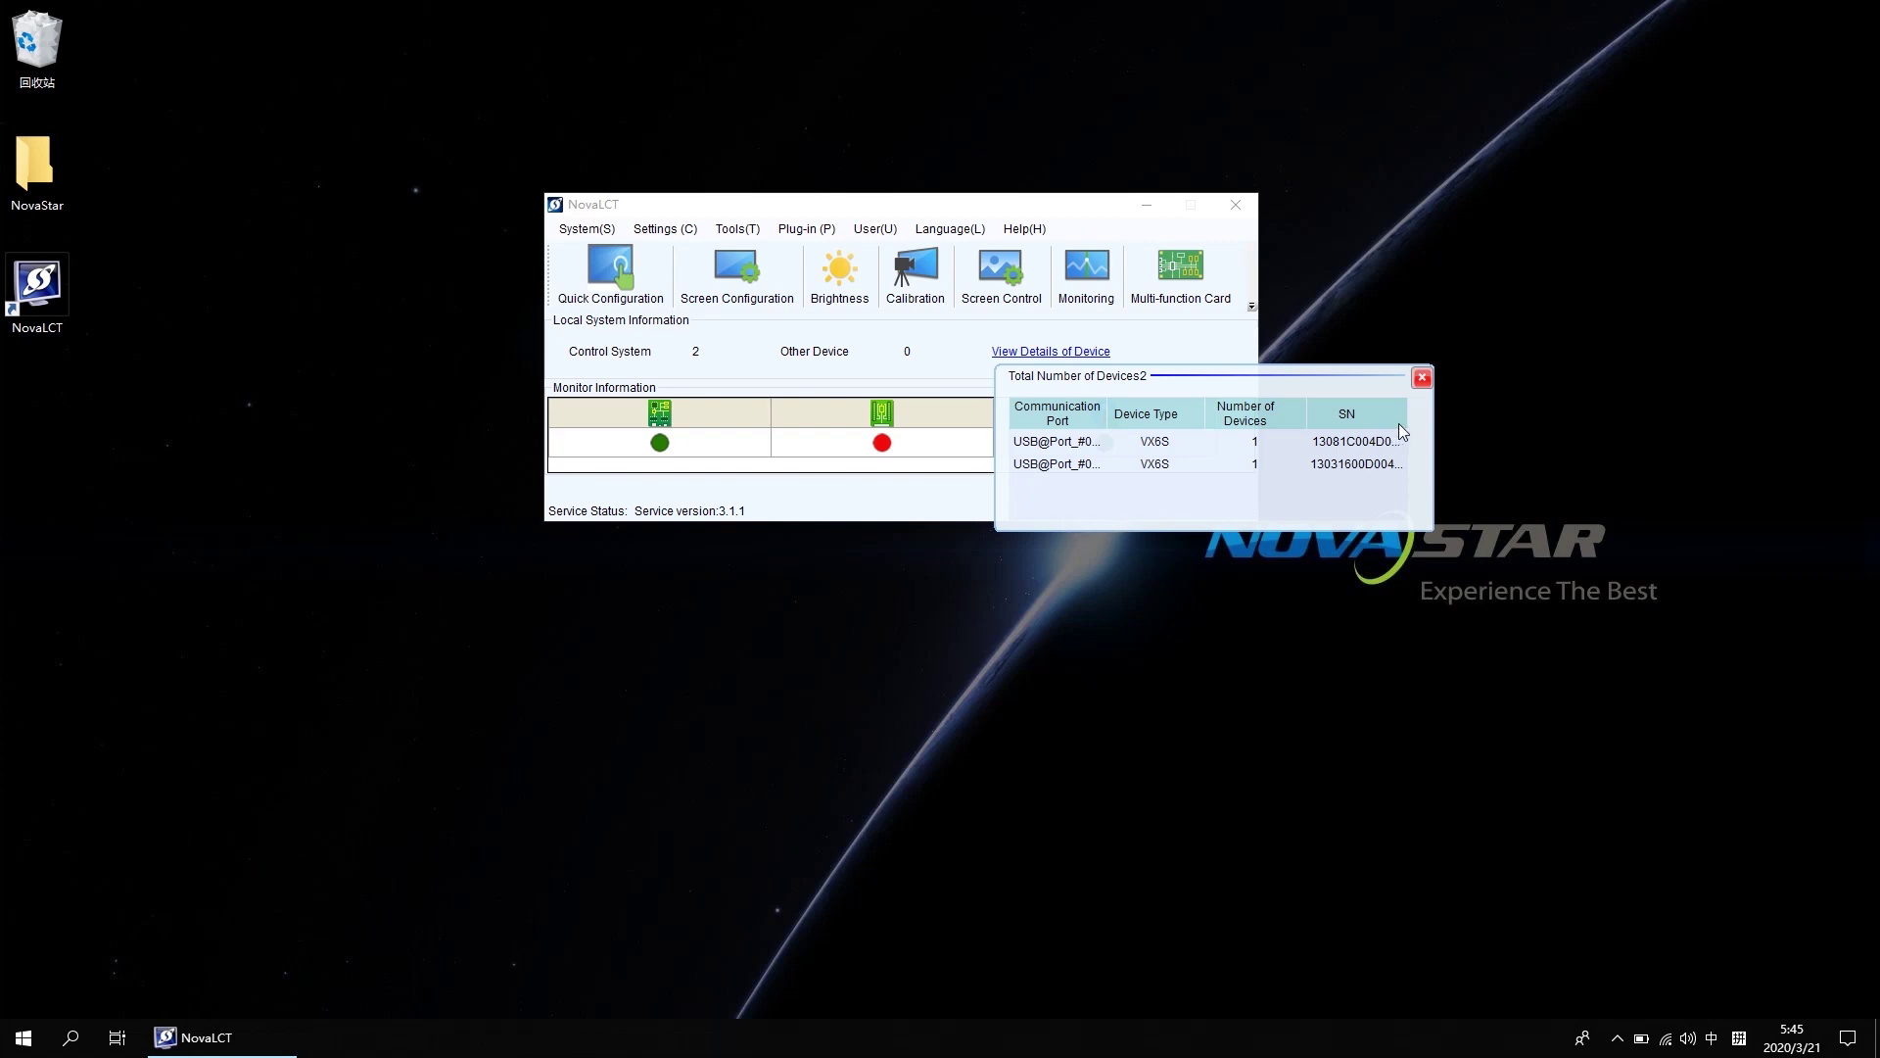
click(1422, 378)
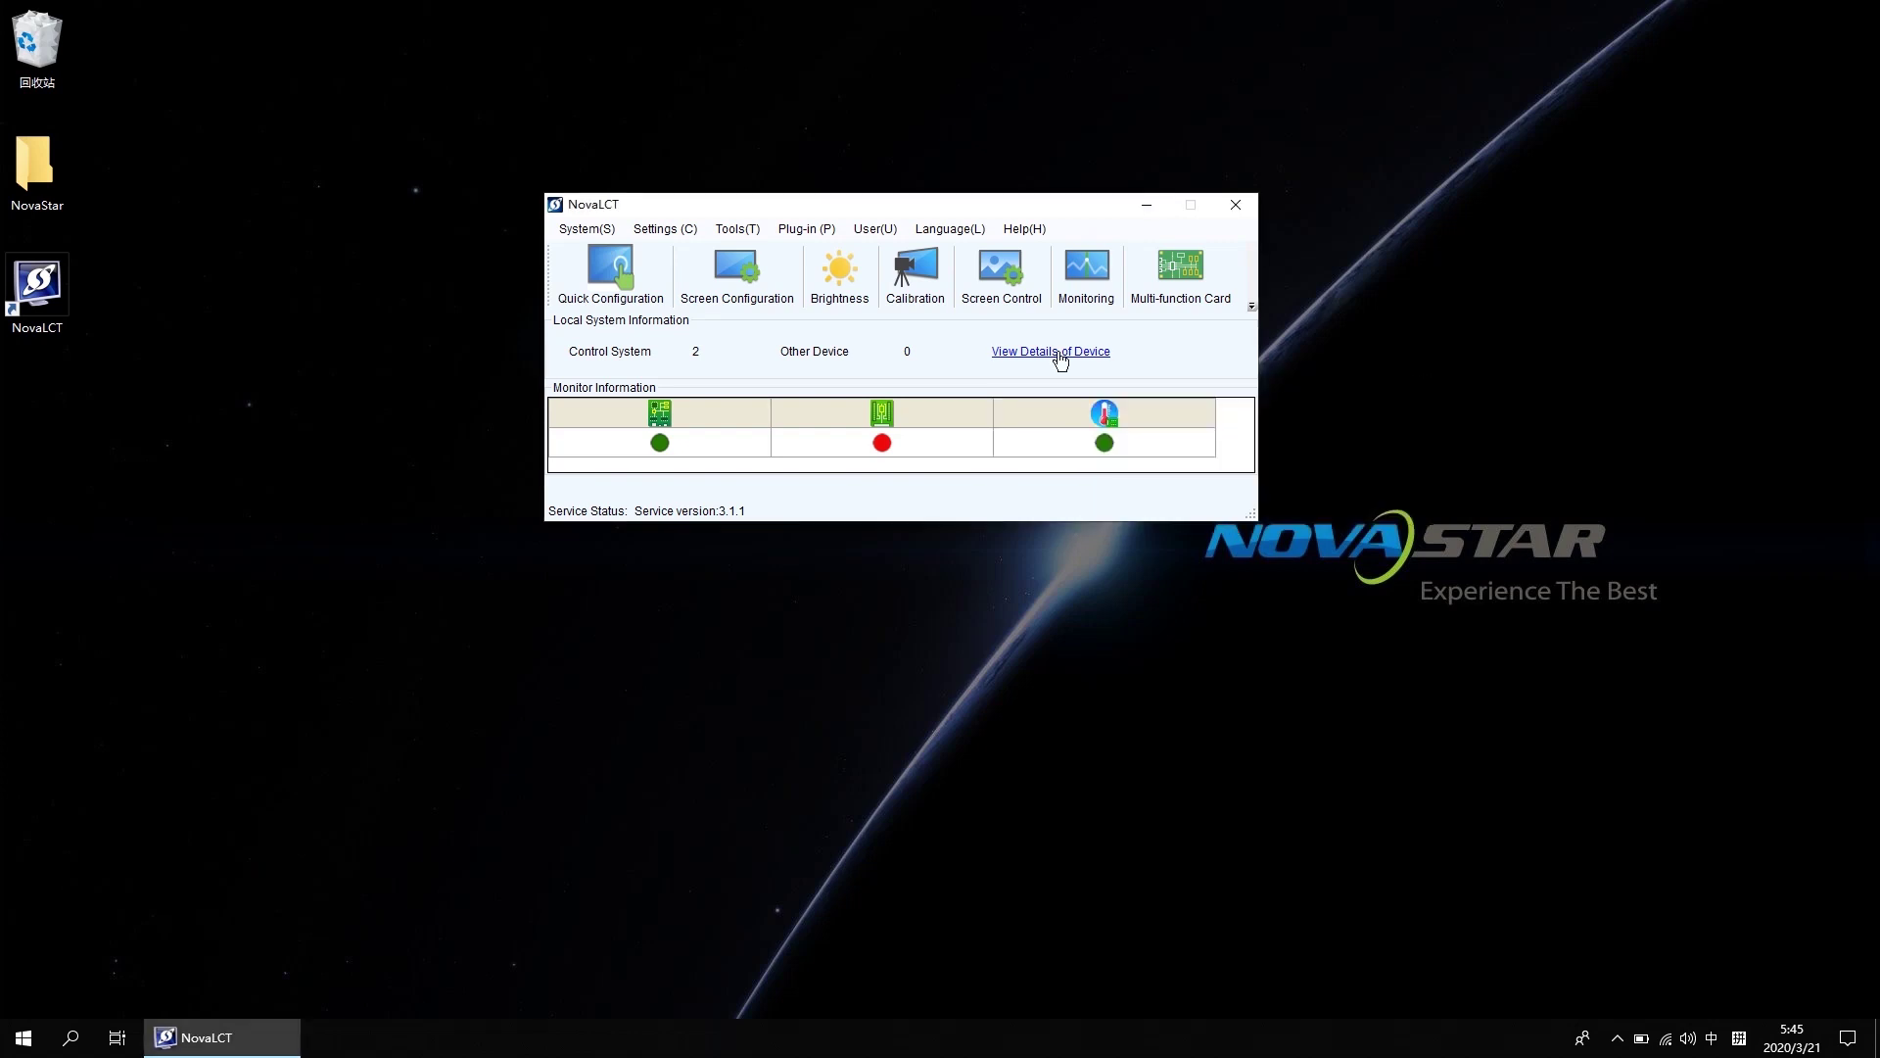
Step: Configure the controller on USB@Port_#0001.Hub_#0001 and set it as the primary device
click(750, 282)
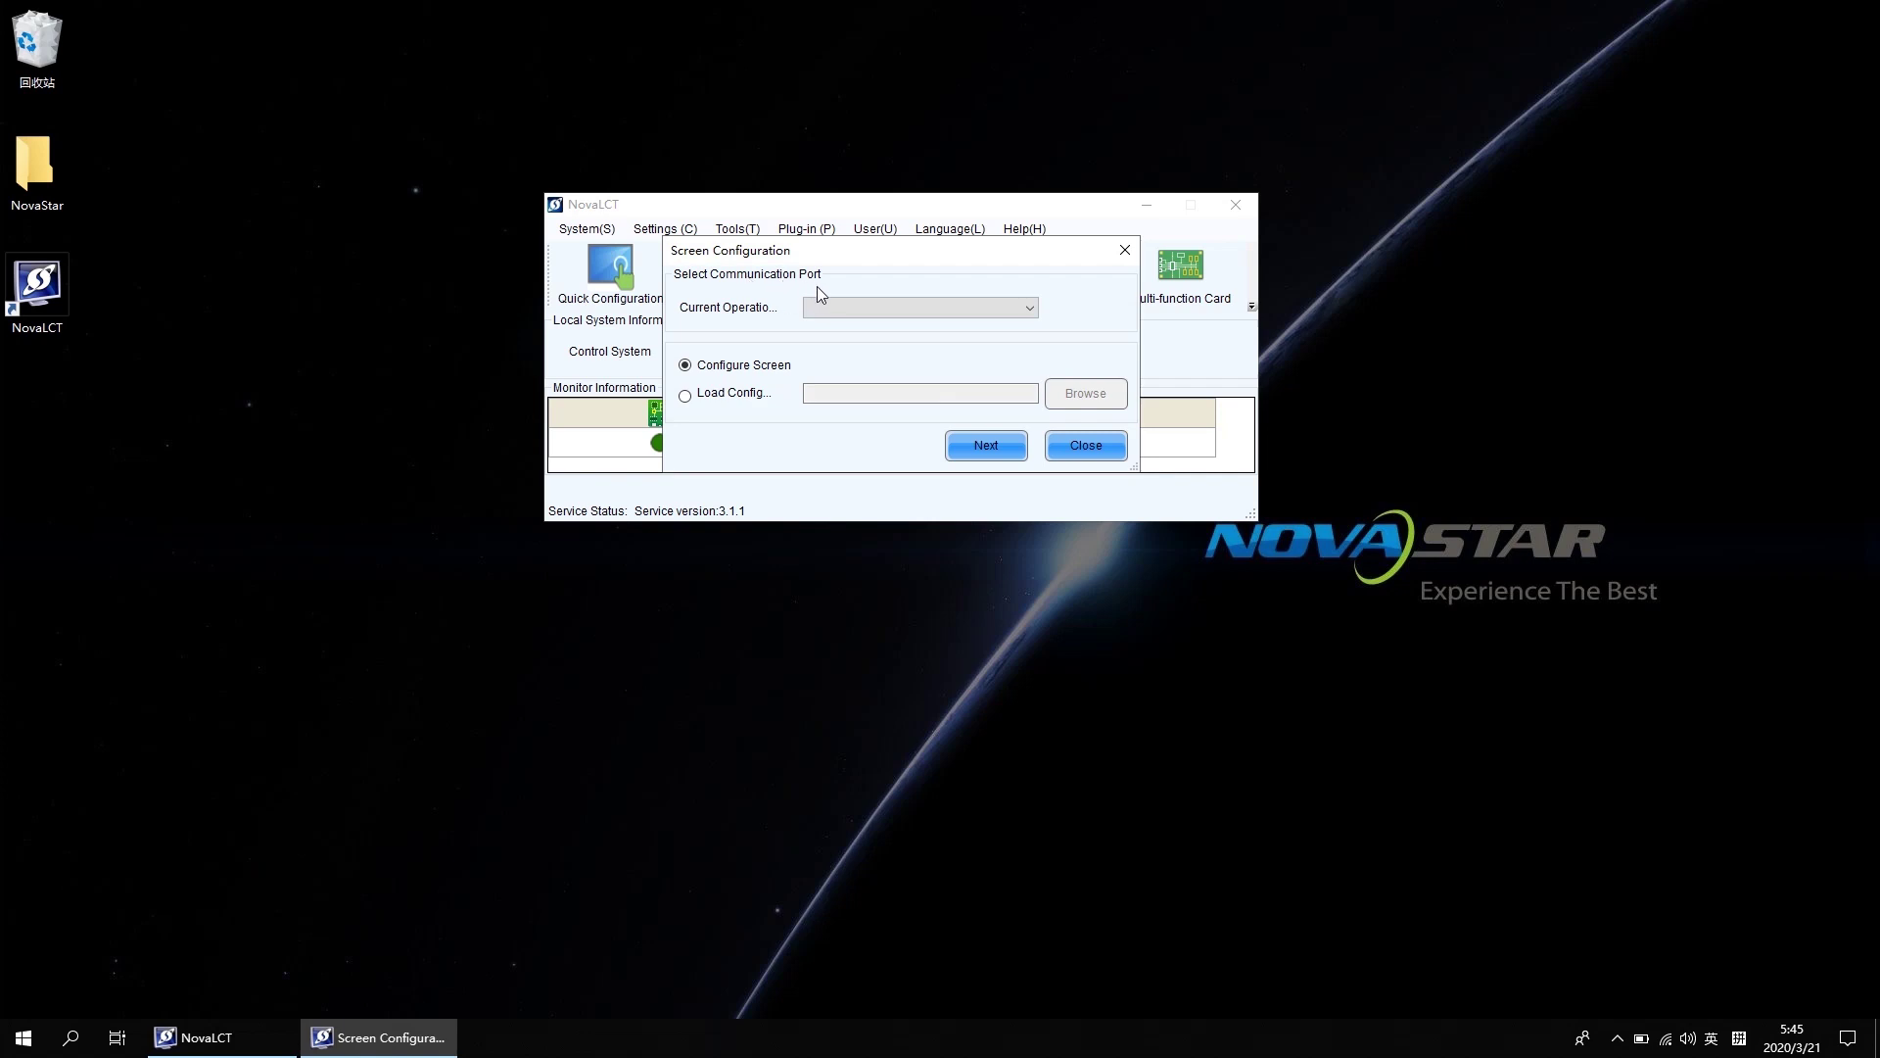
click(852, 312)
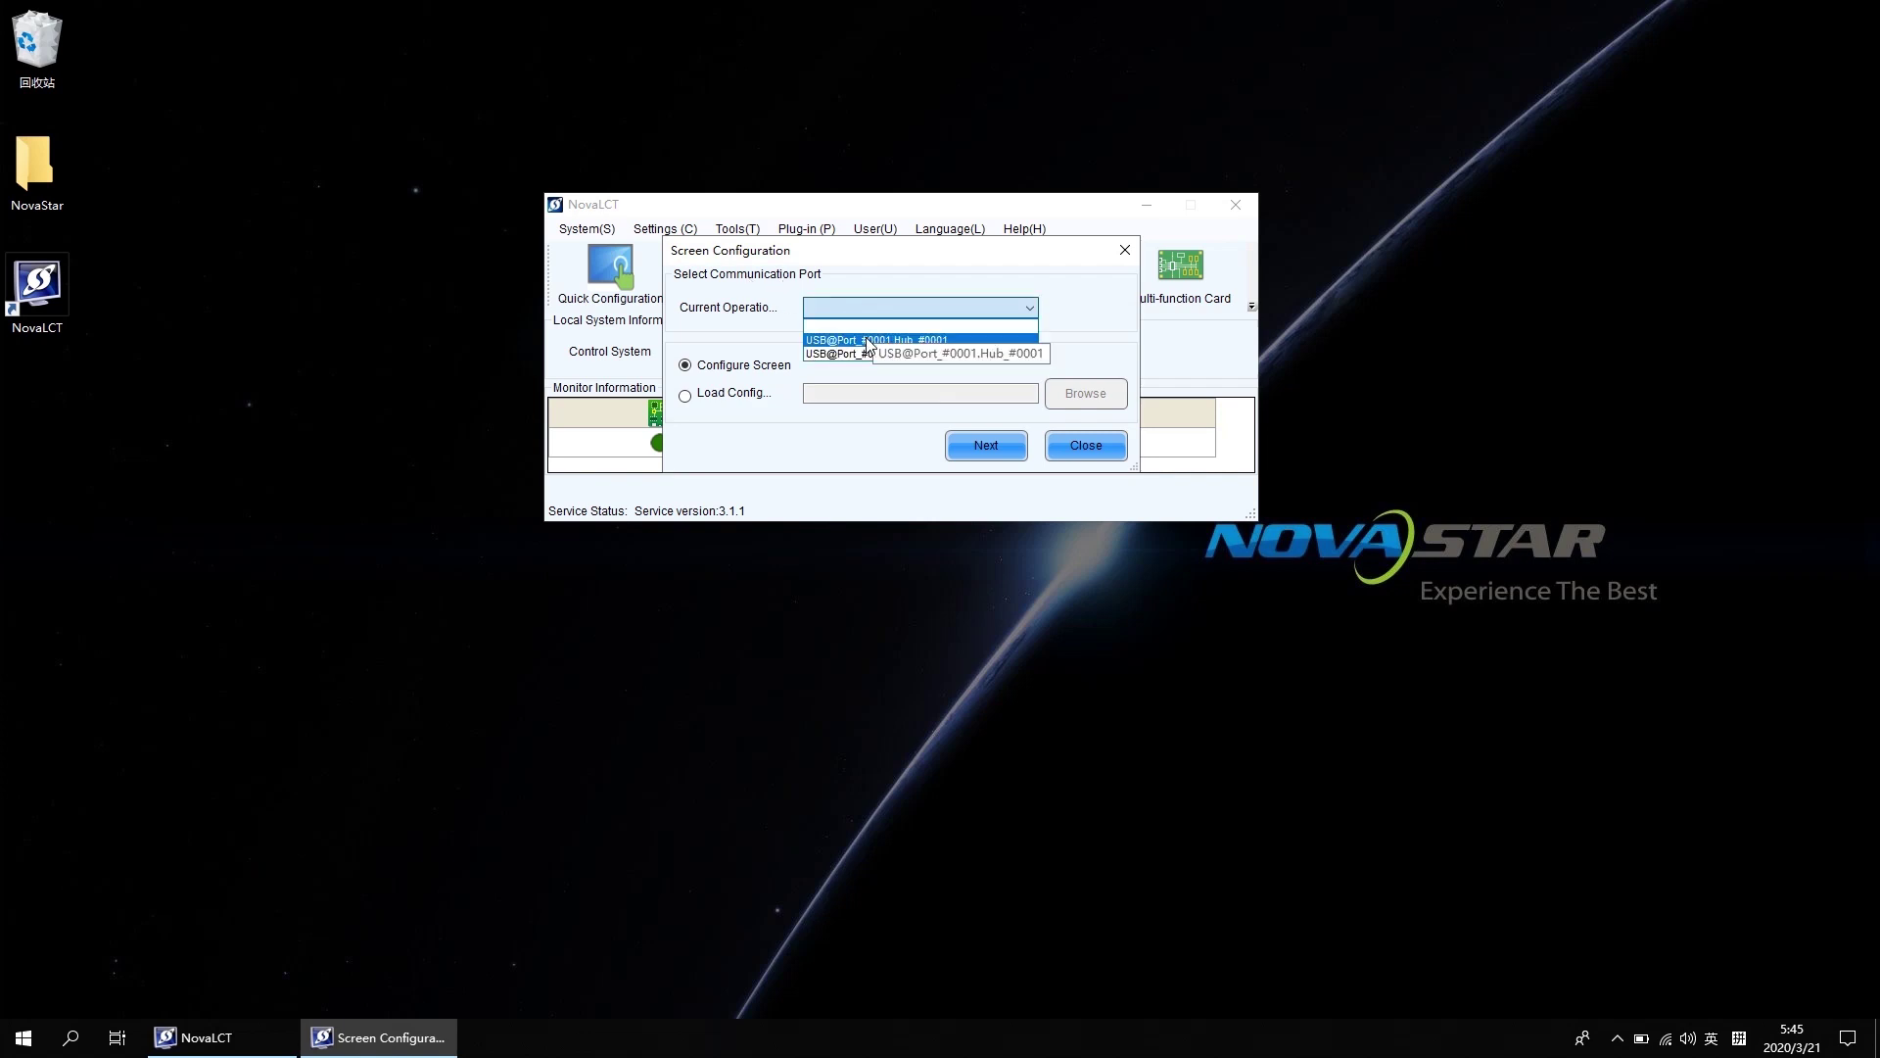
click(867, 341)
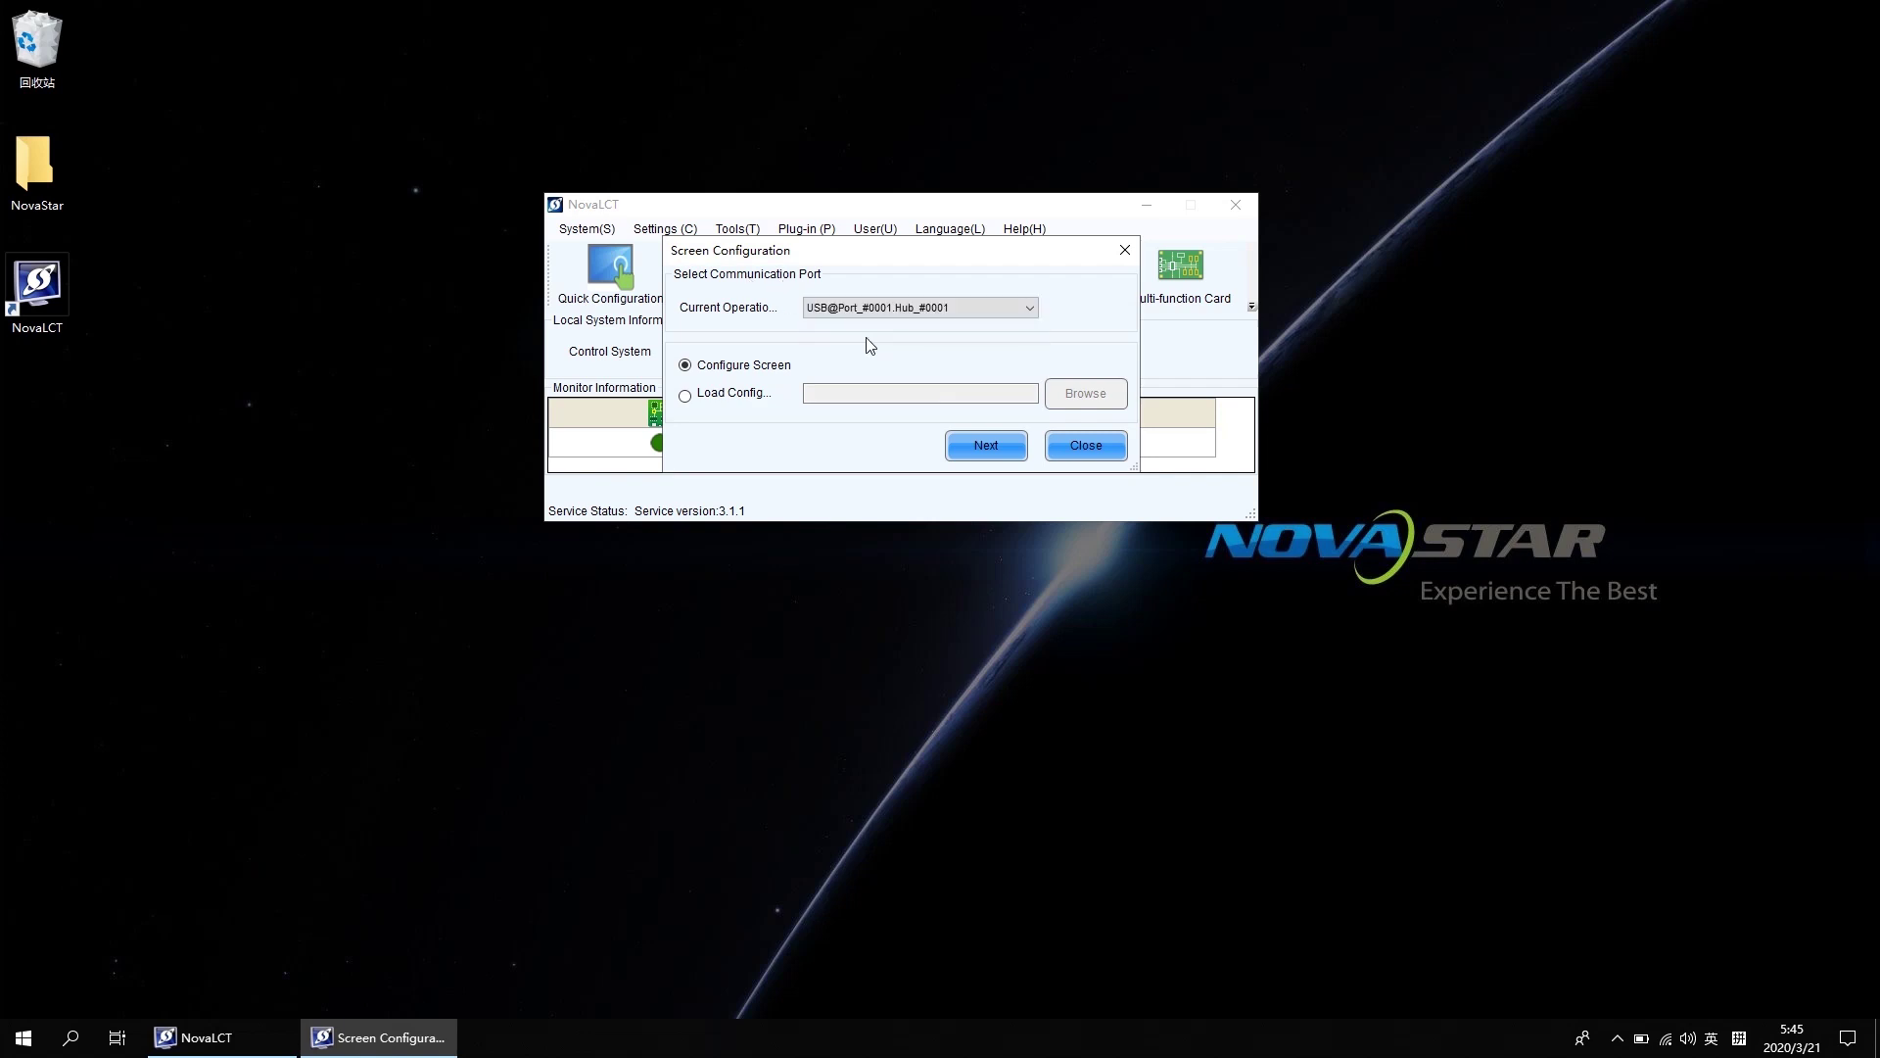
click(1000, 445)
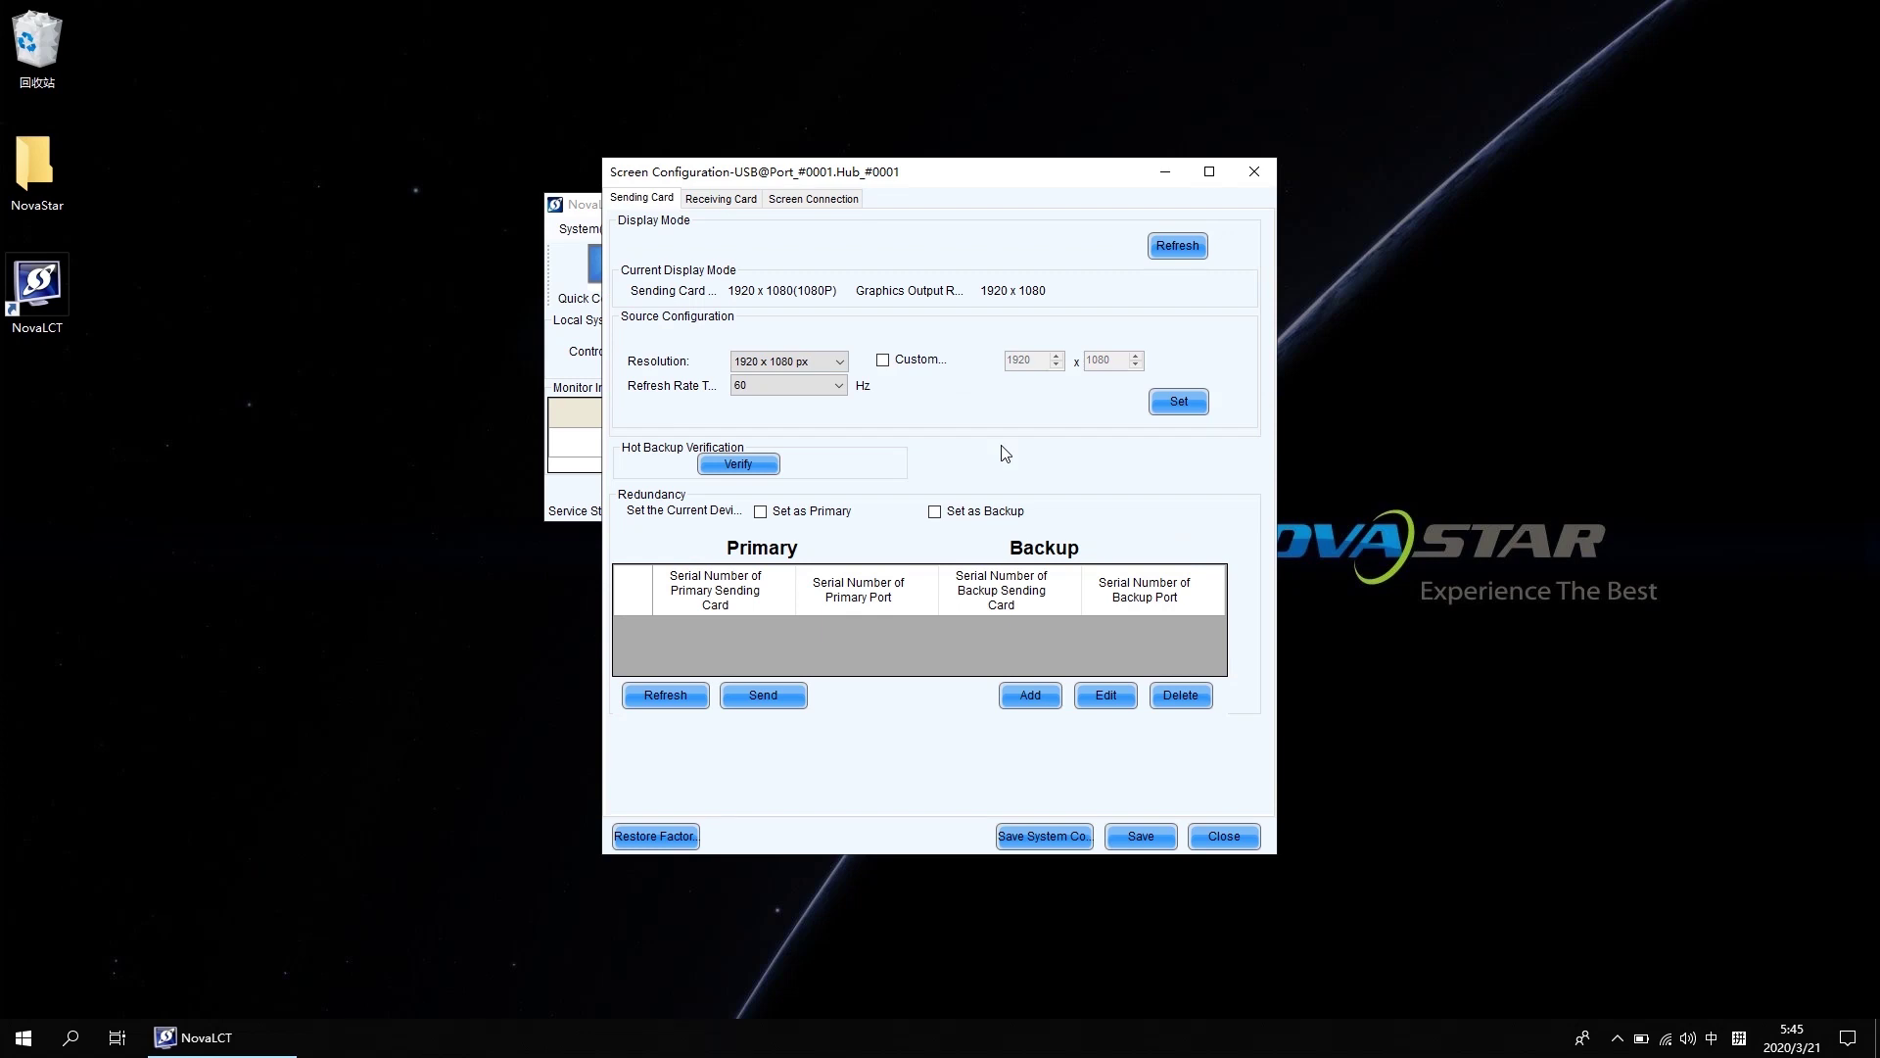
click(761, 511)
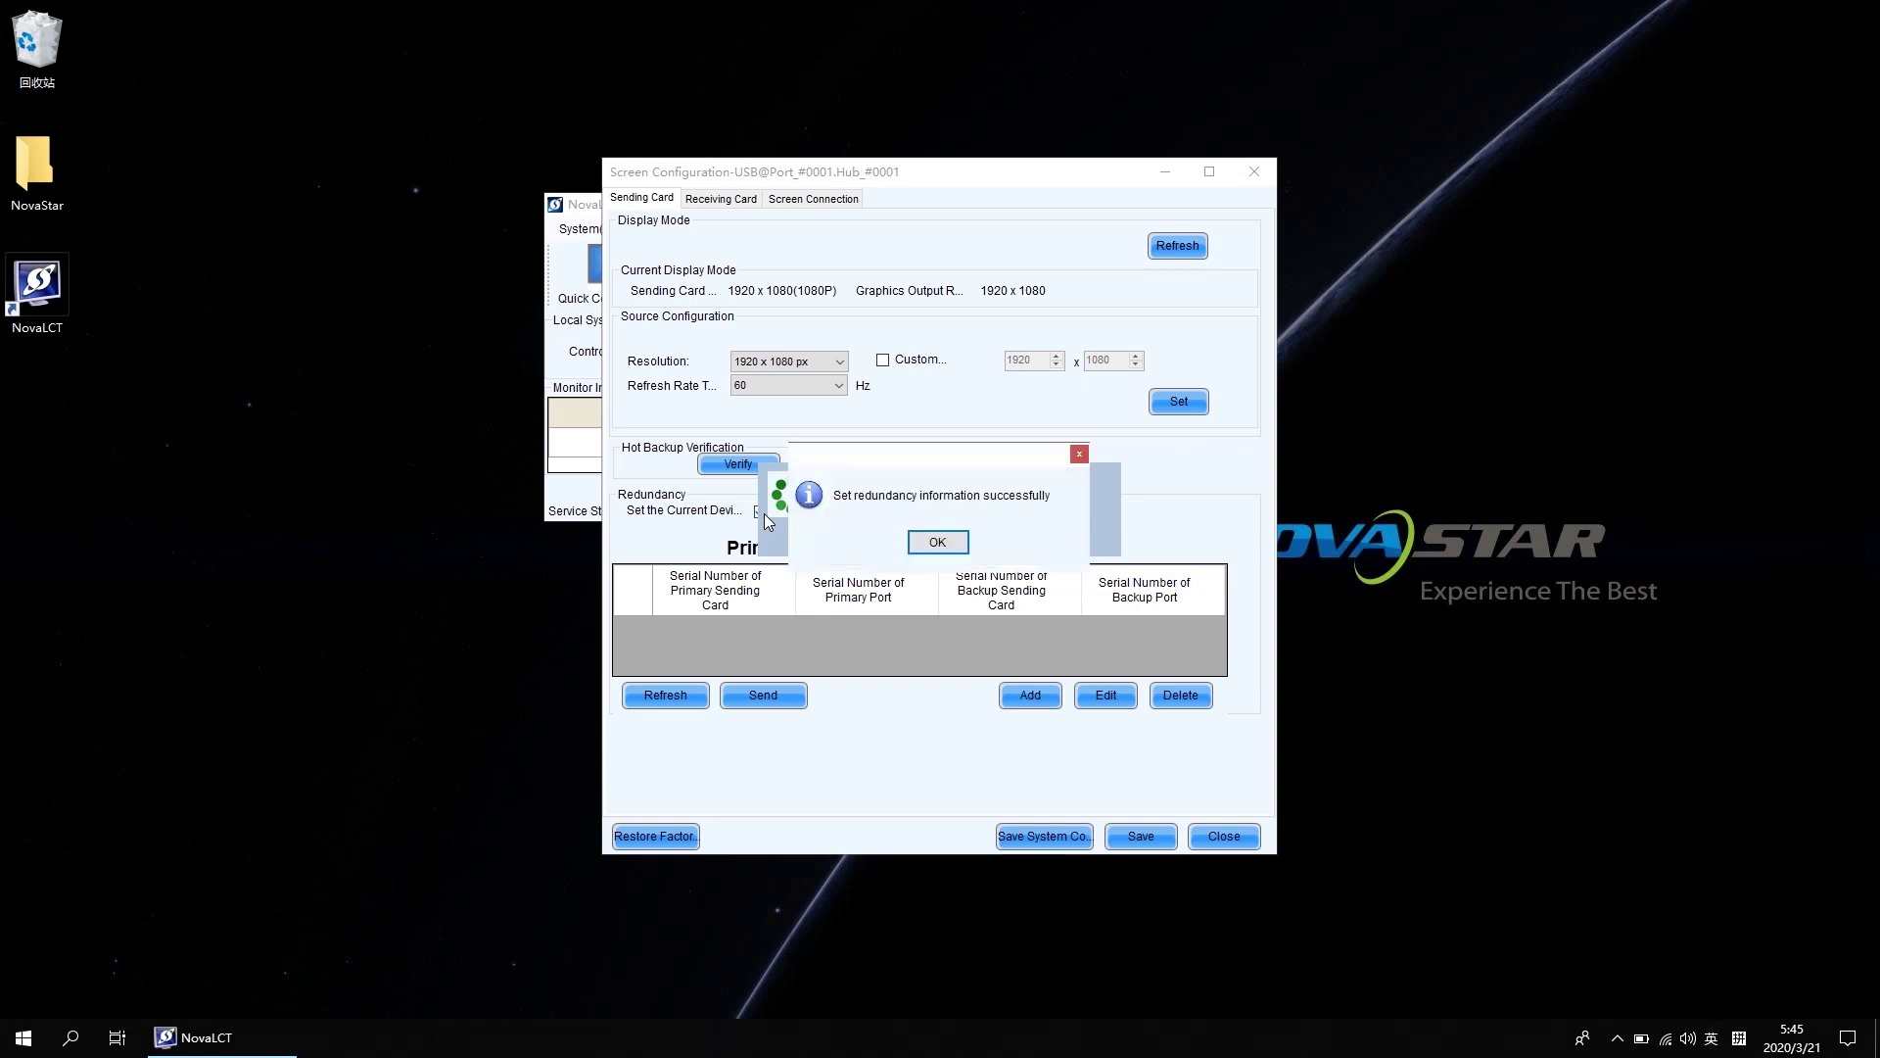
click(938, 544)
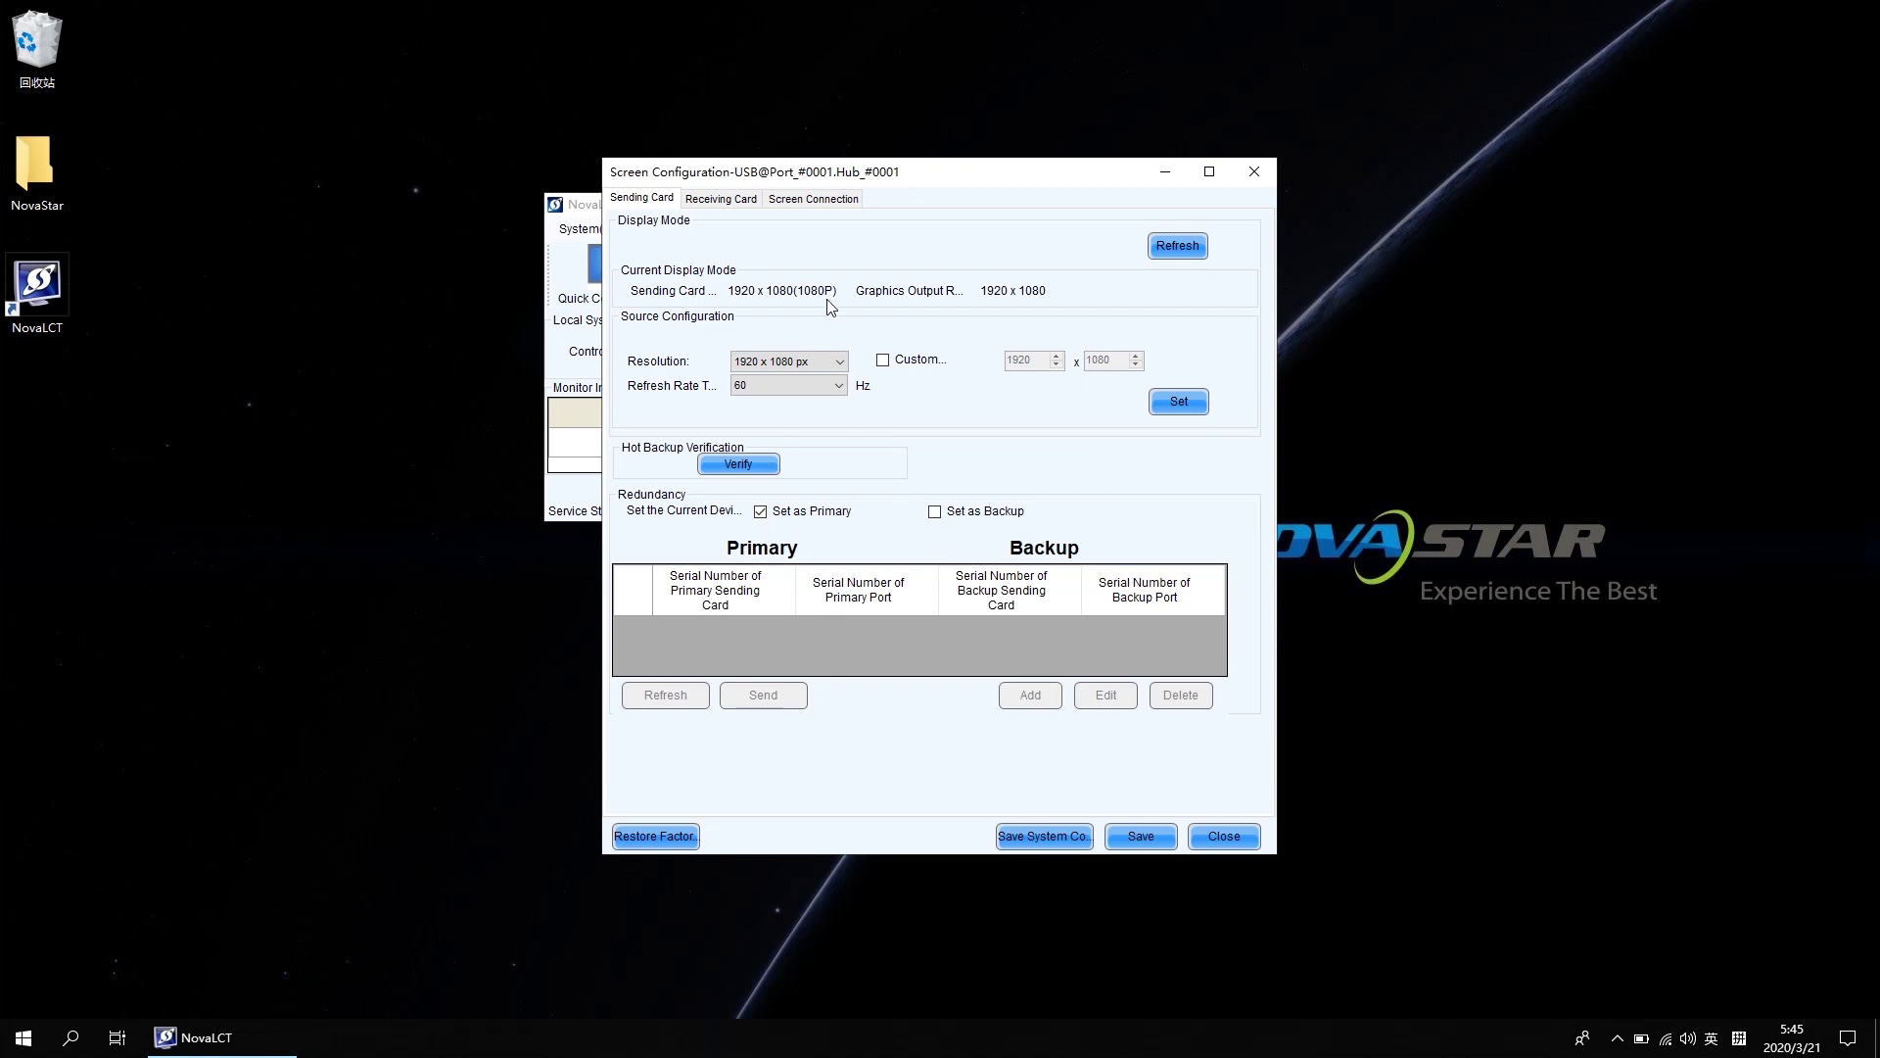
Step: Save the Screen Connection mapping to a file named Demo
click(815, 198)
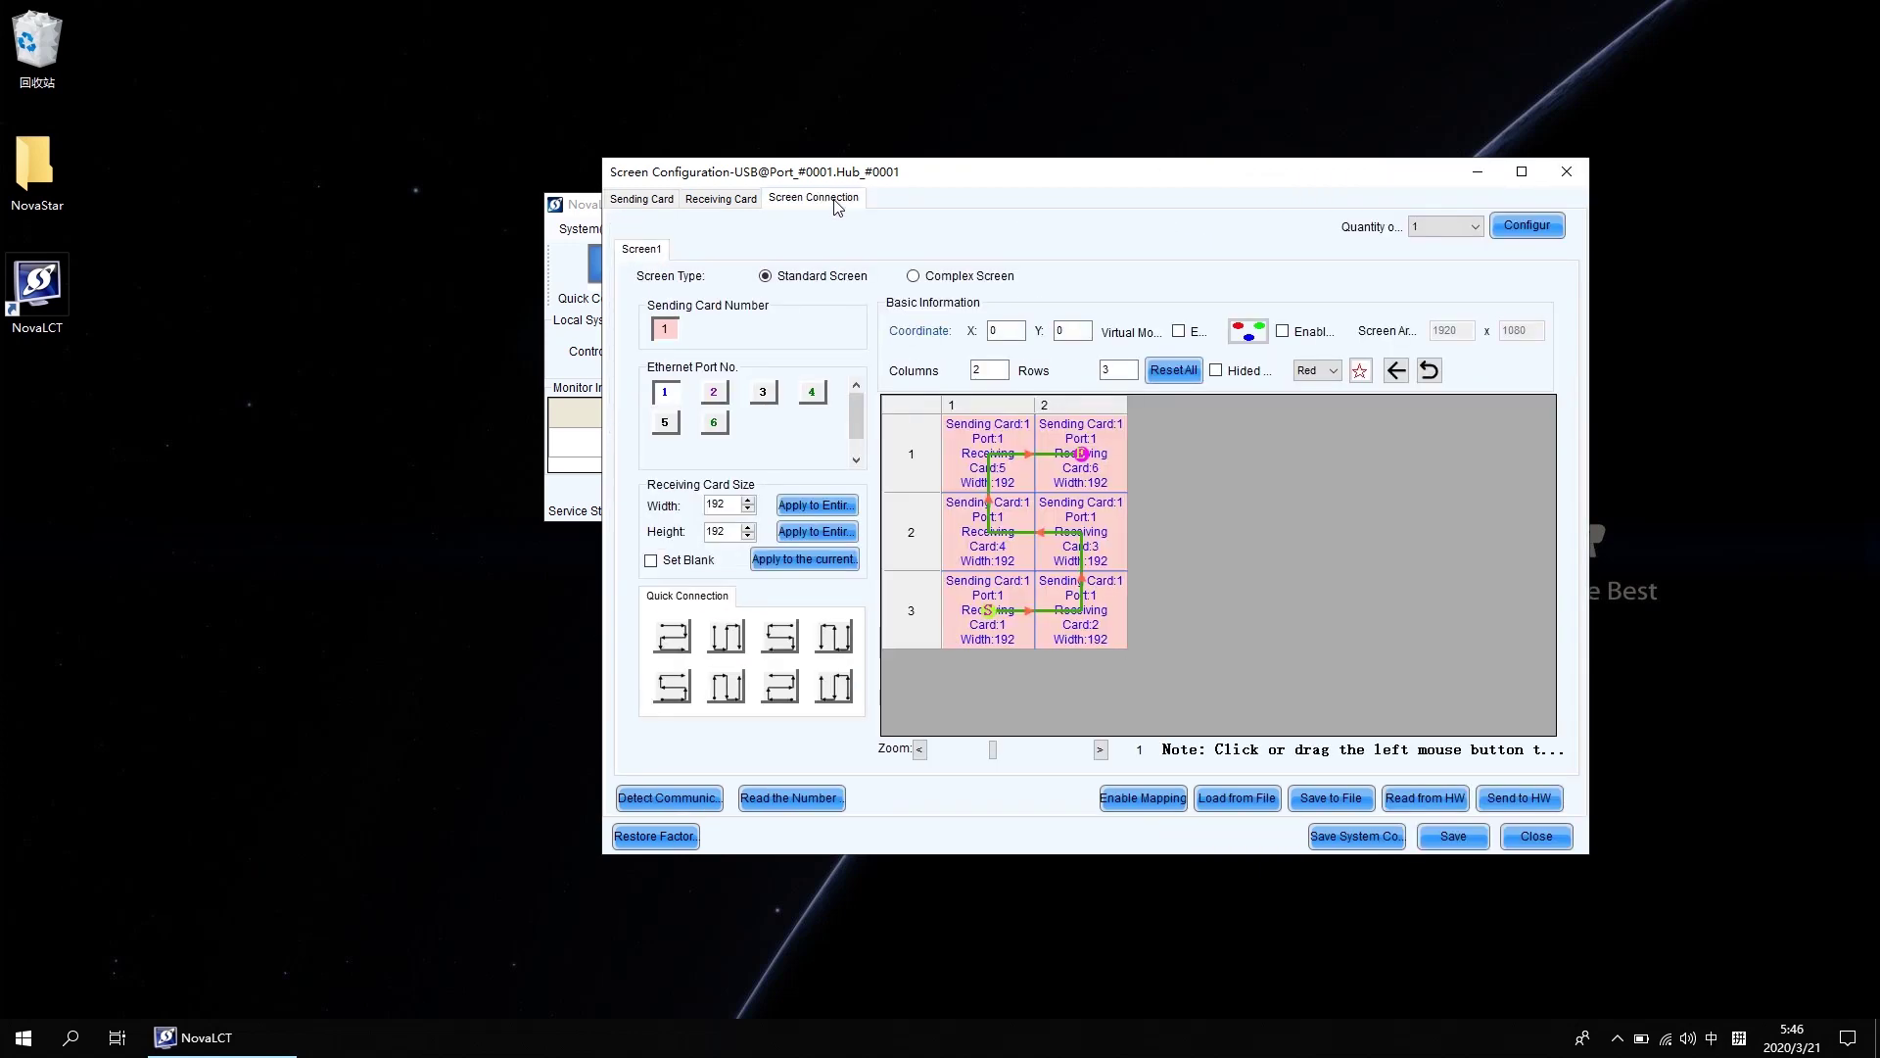
click(1335, 797)
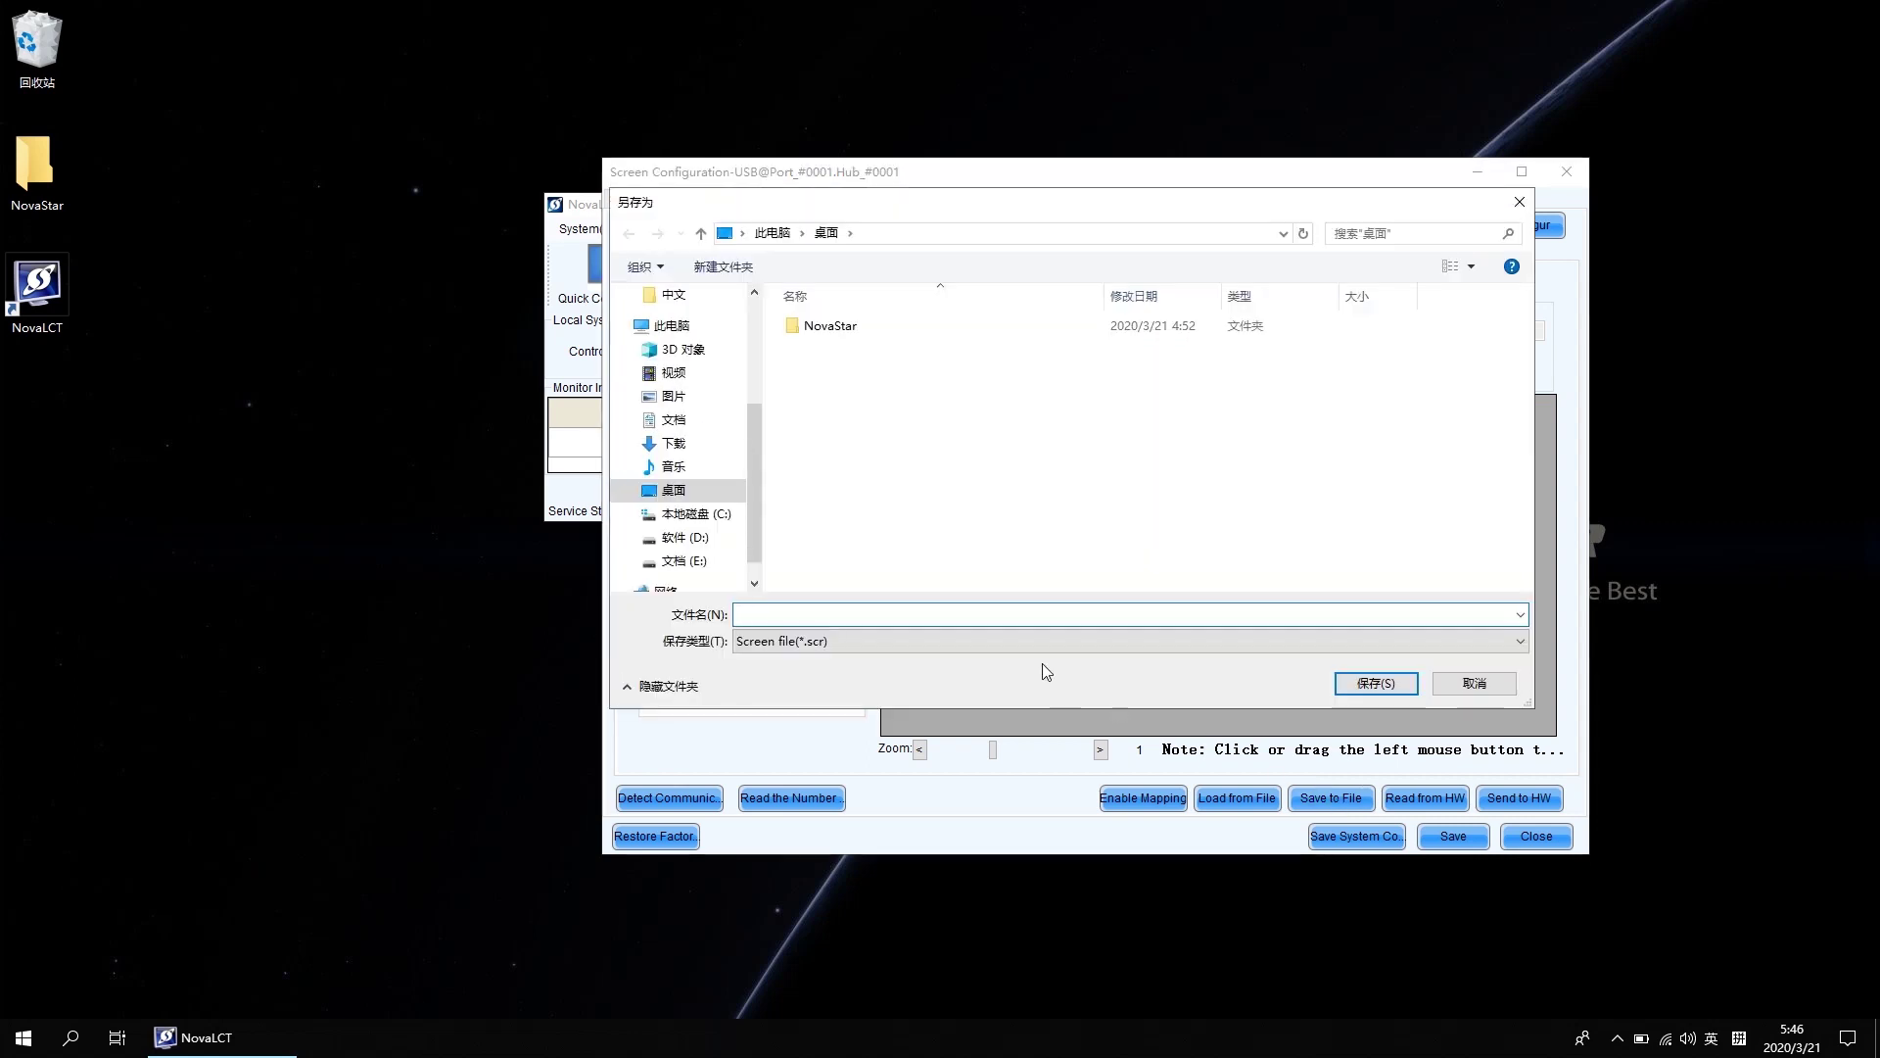
click(779, 614)
text(Demo)
click(1378, 687)
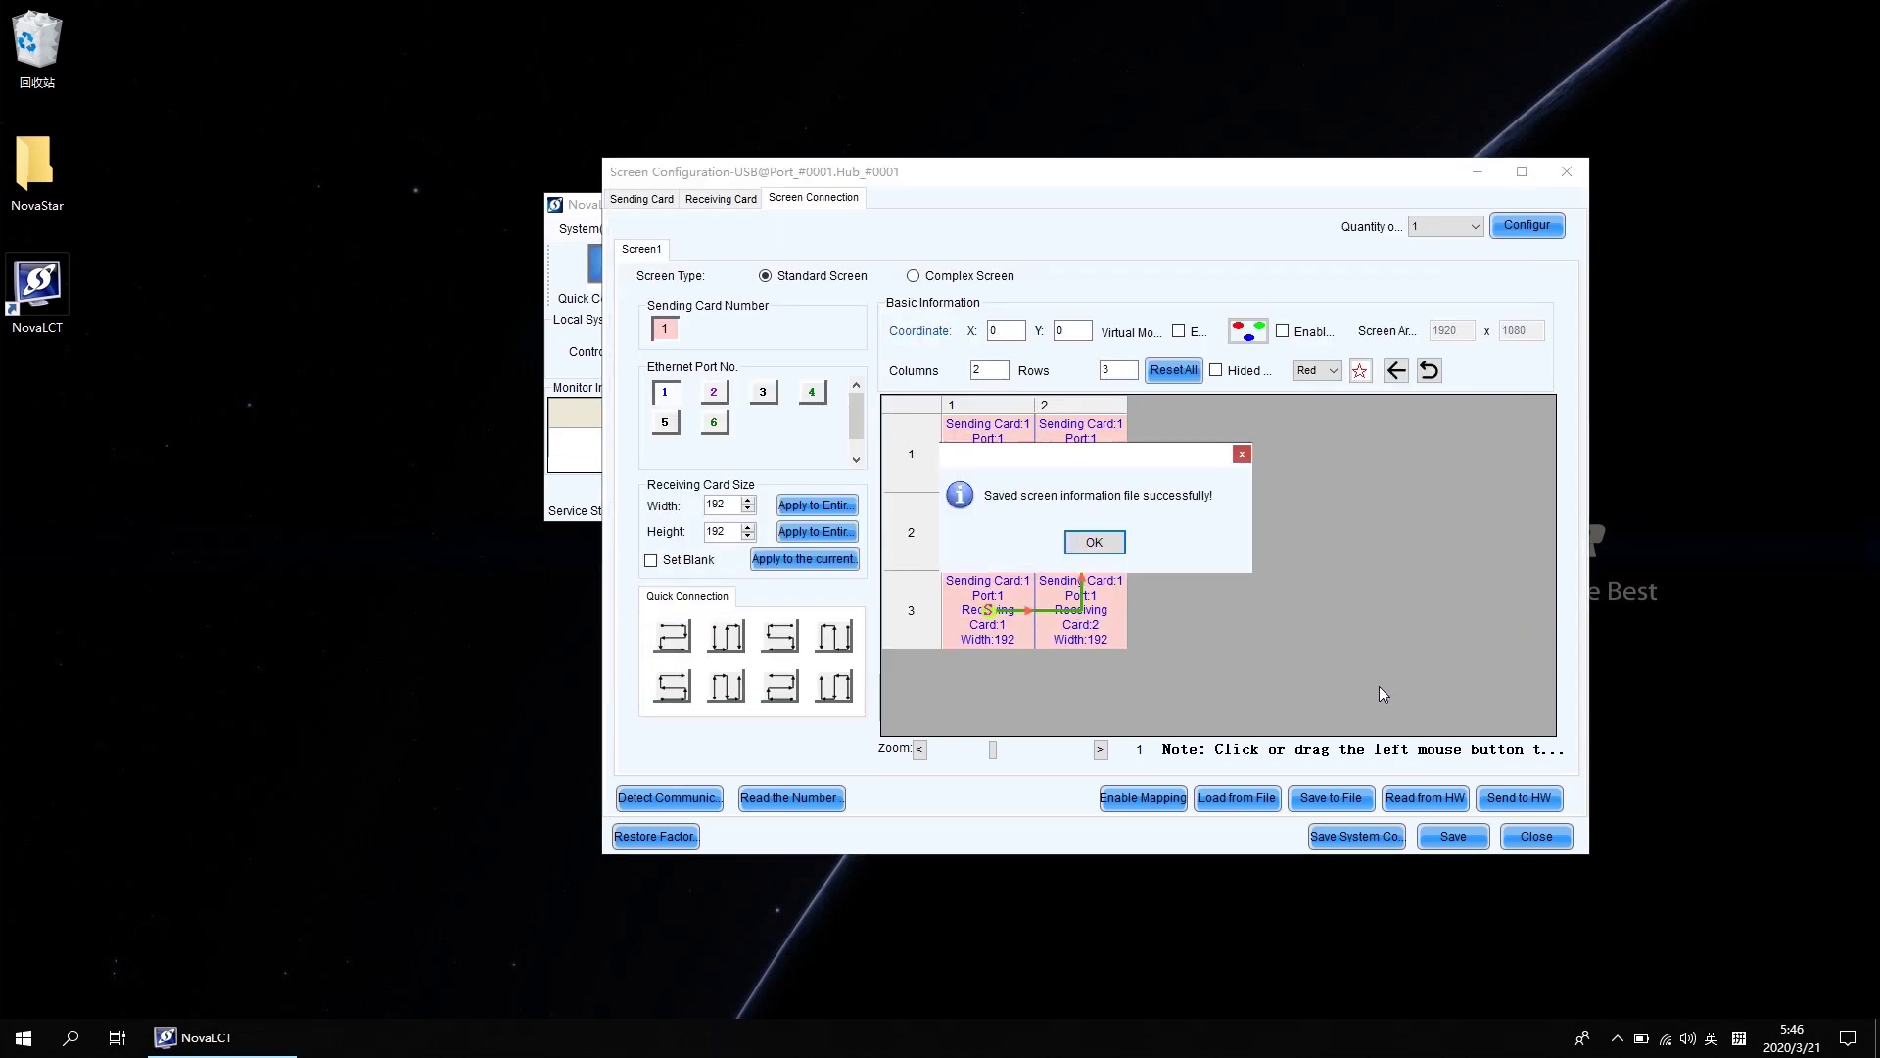
click(1095, 543)
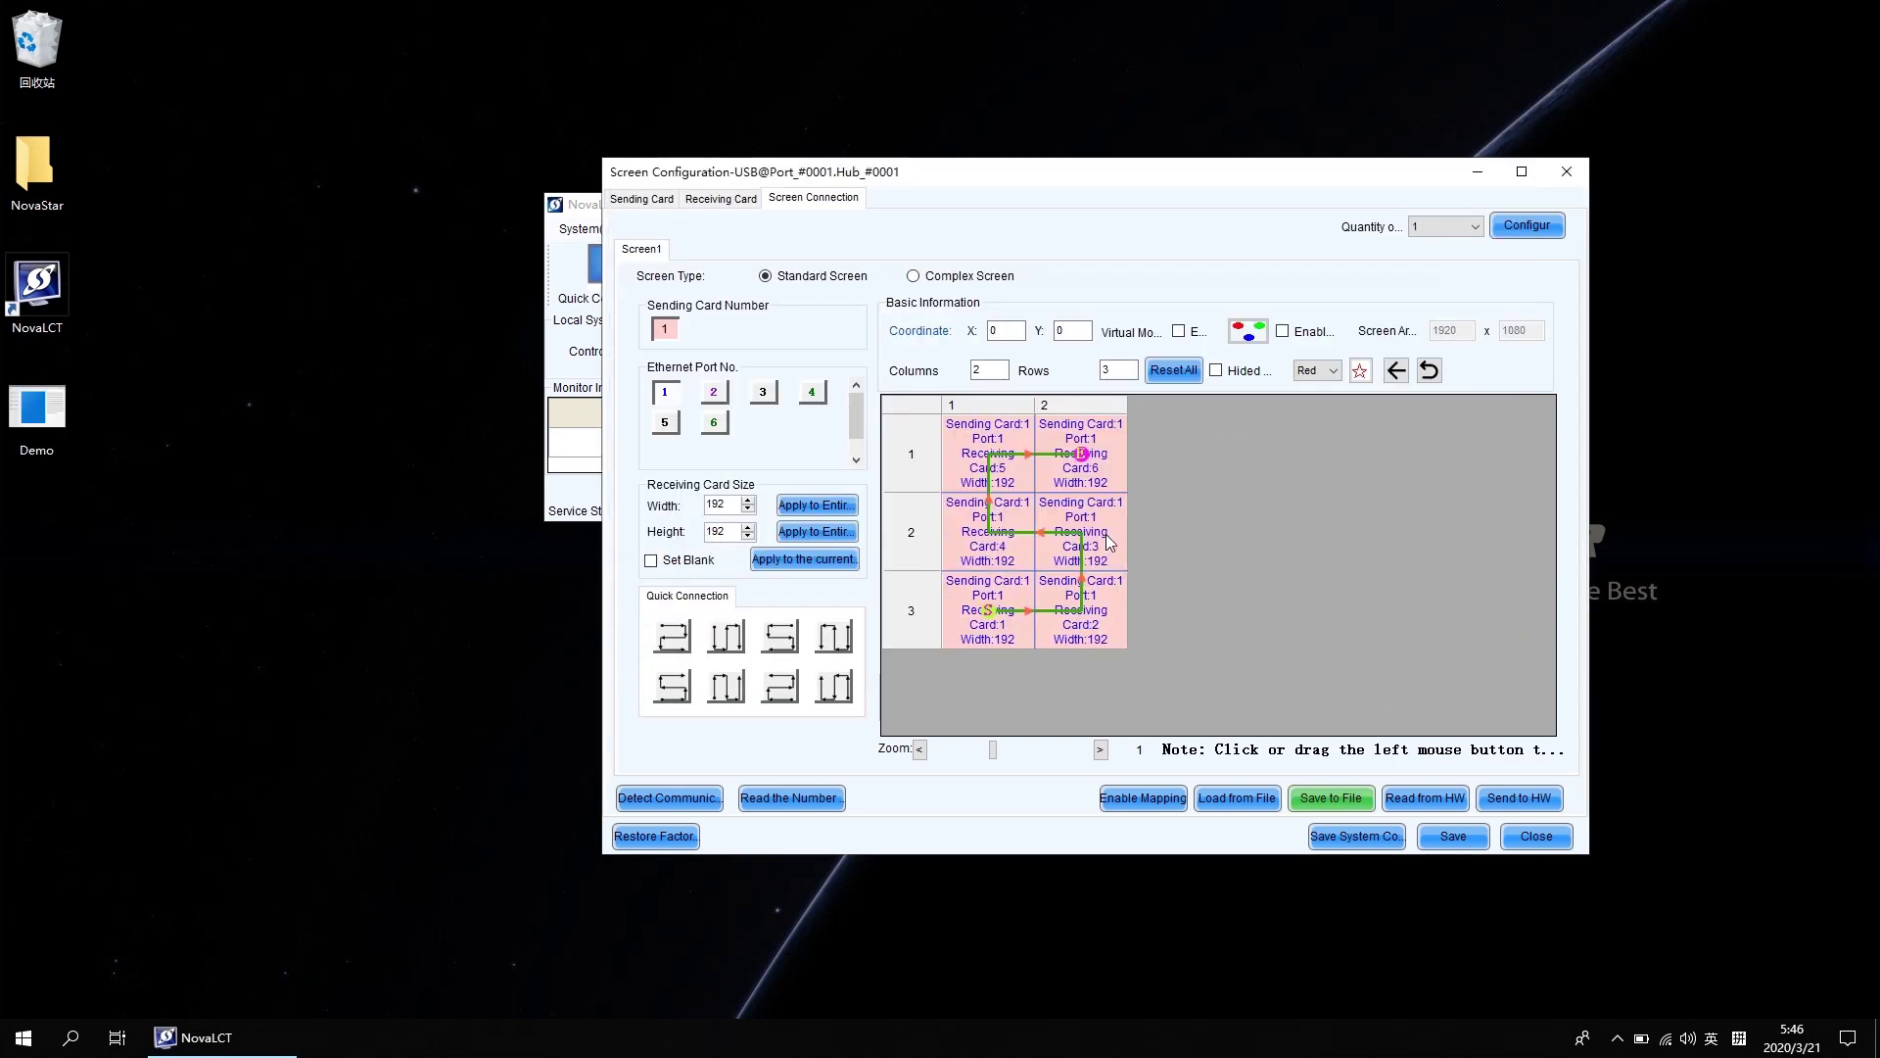
Step: Start Screen Configuration for the controller on USB@Port_#0005.Hub_#0001 after closing the previous window
click(1522, 833)
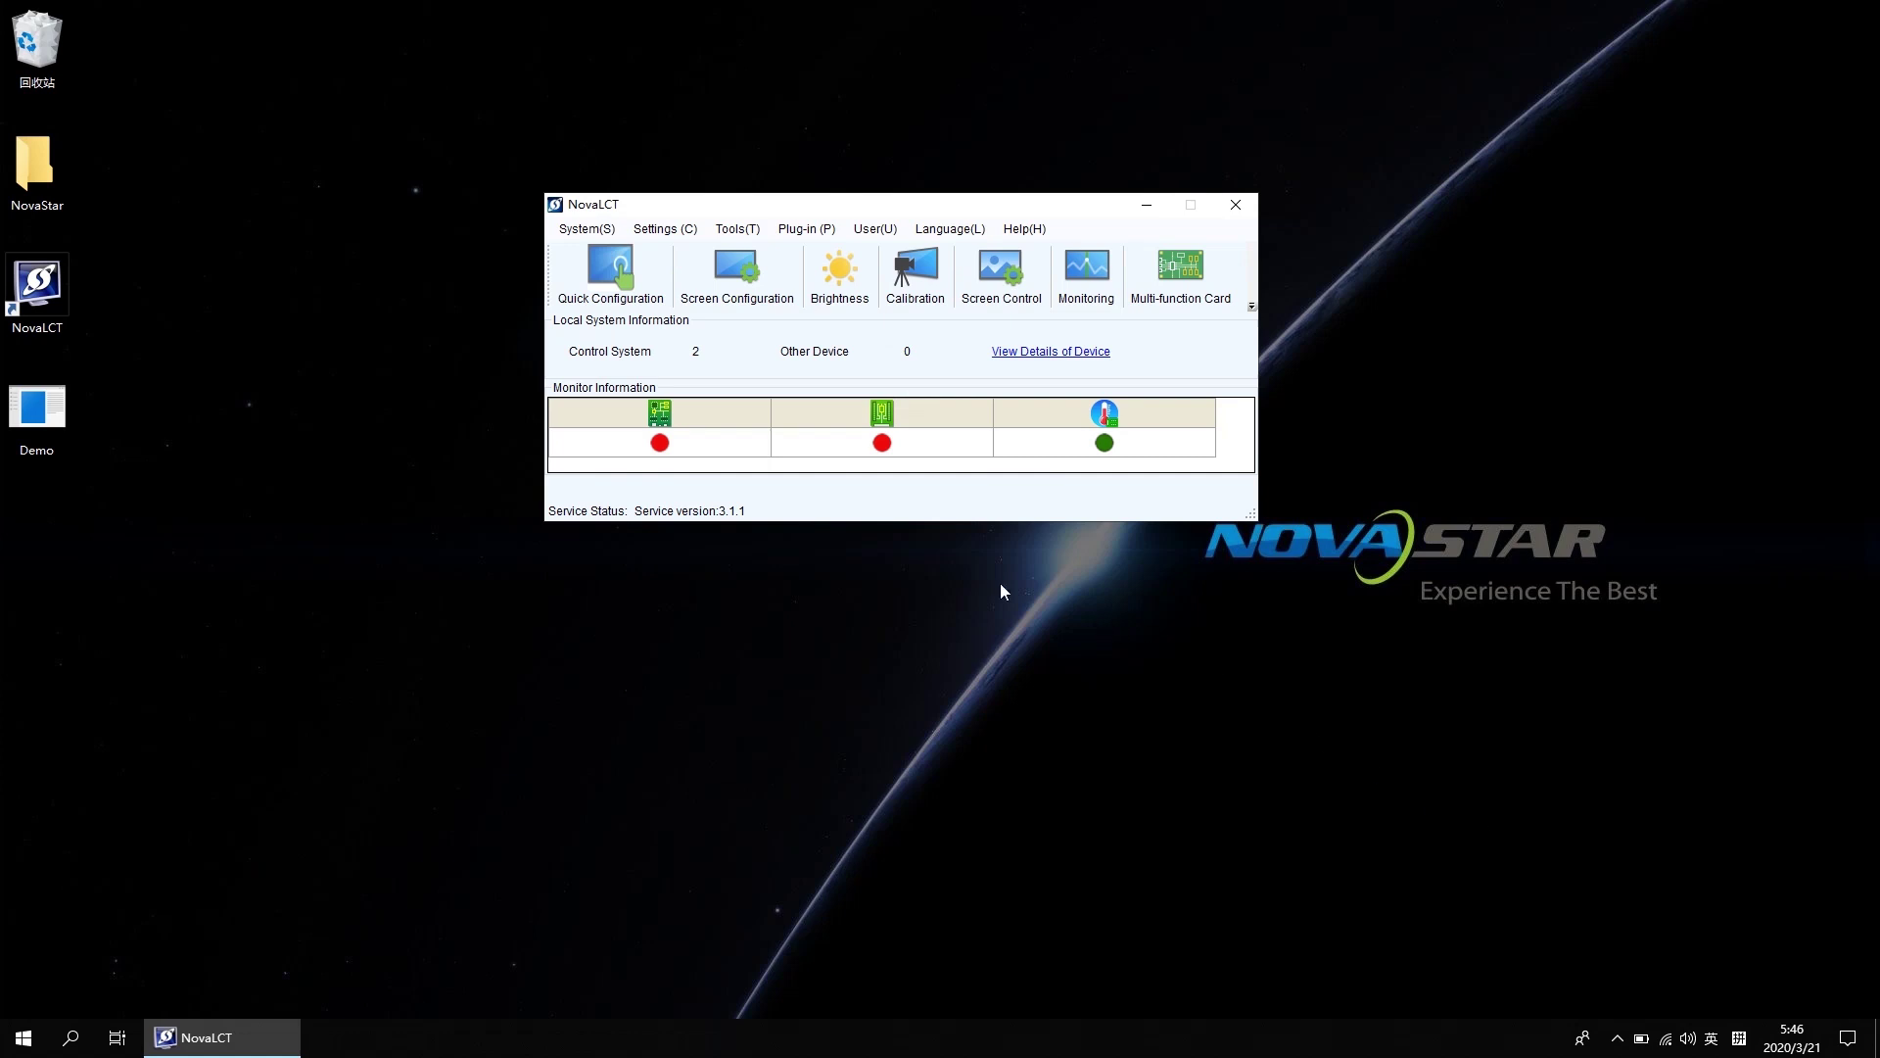
click(735, 272)
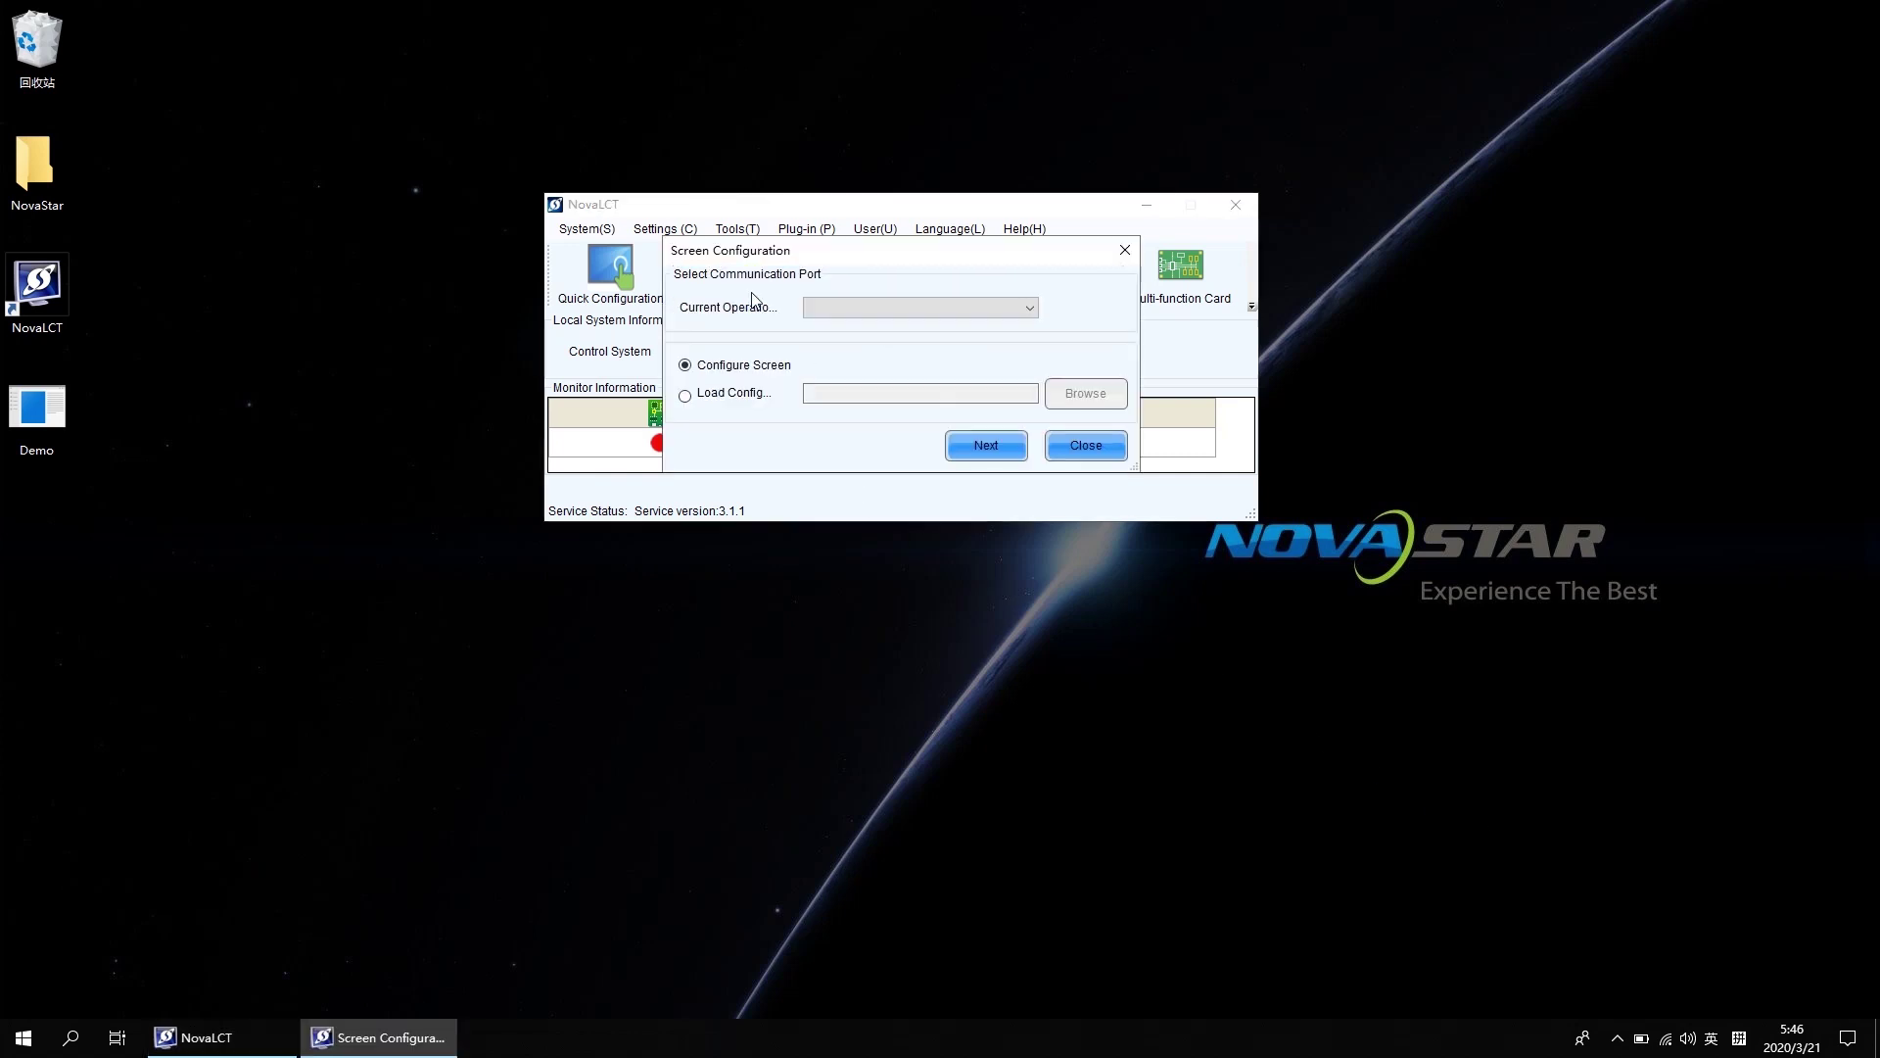
click(821, 306)
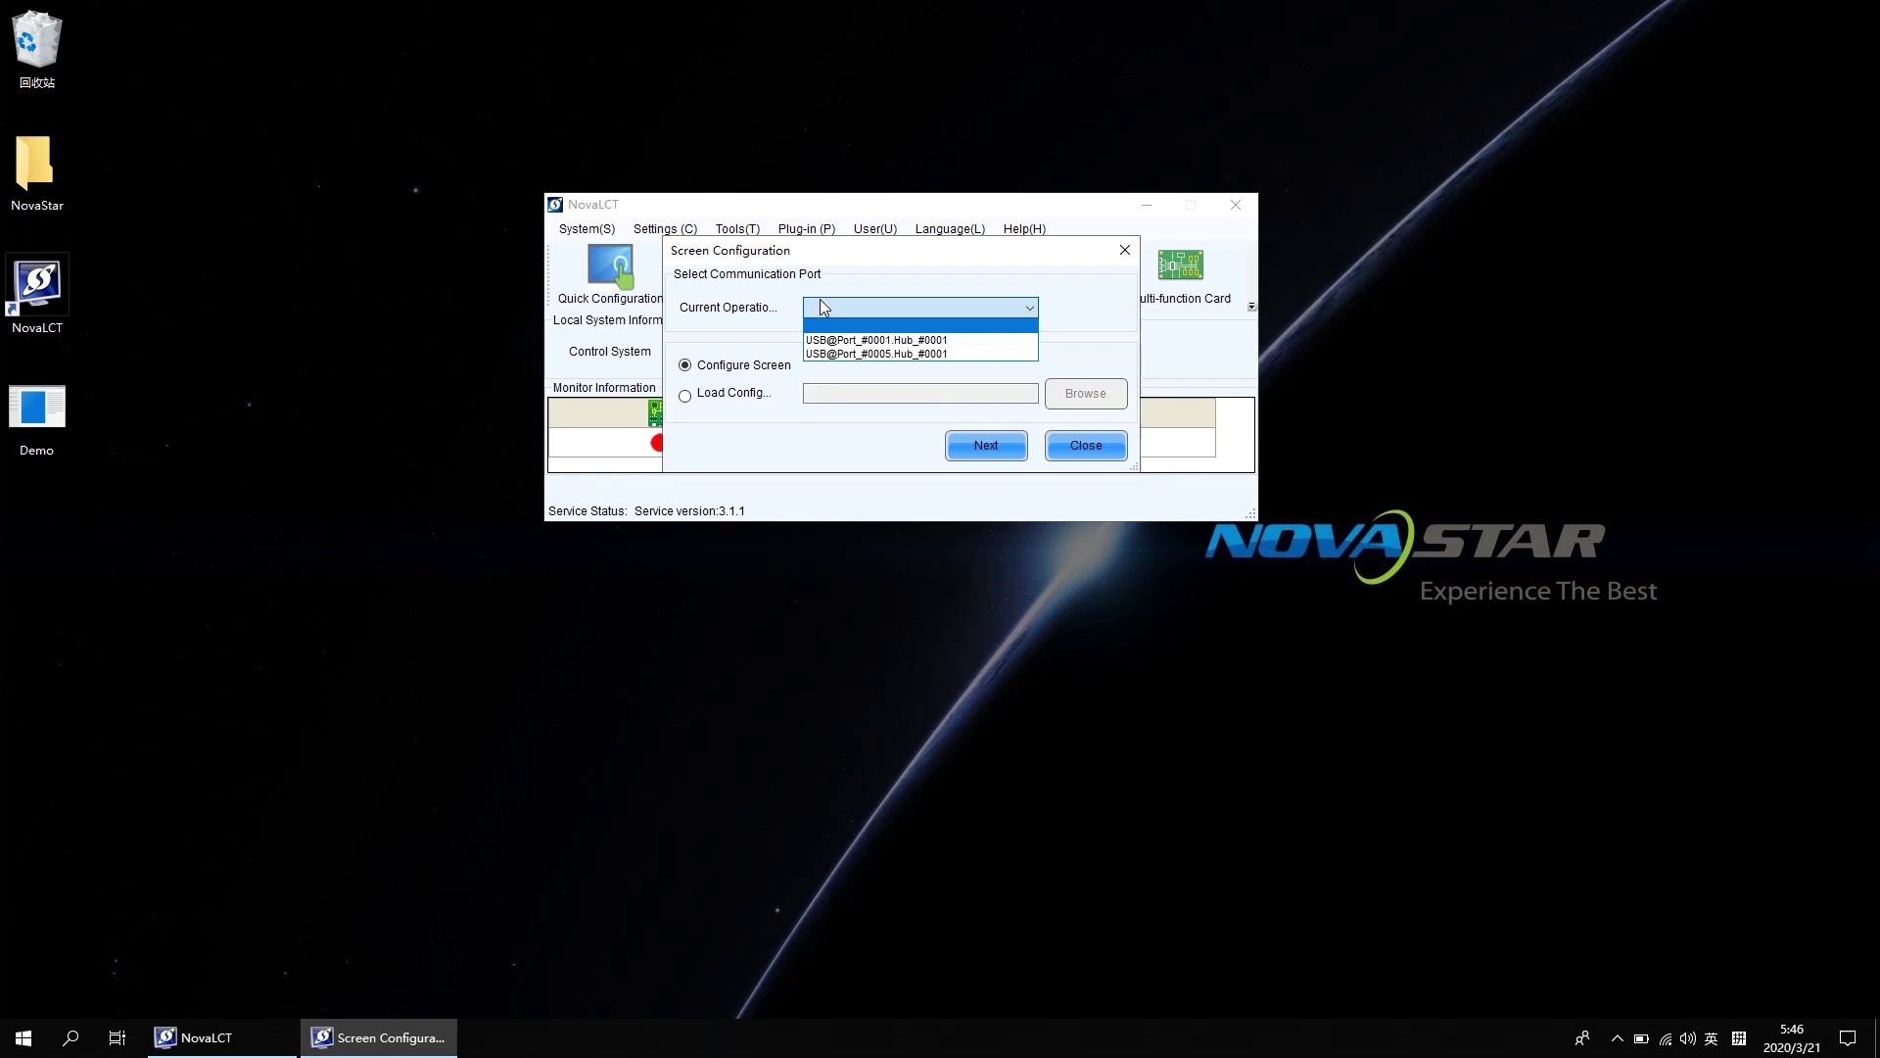
click(885, 352)
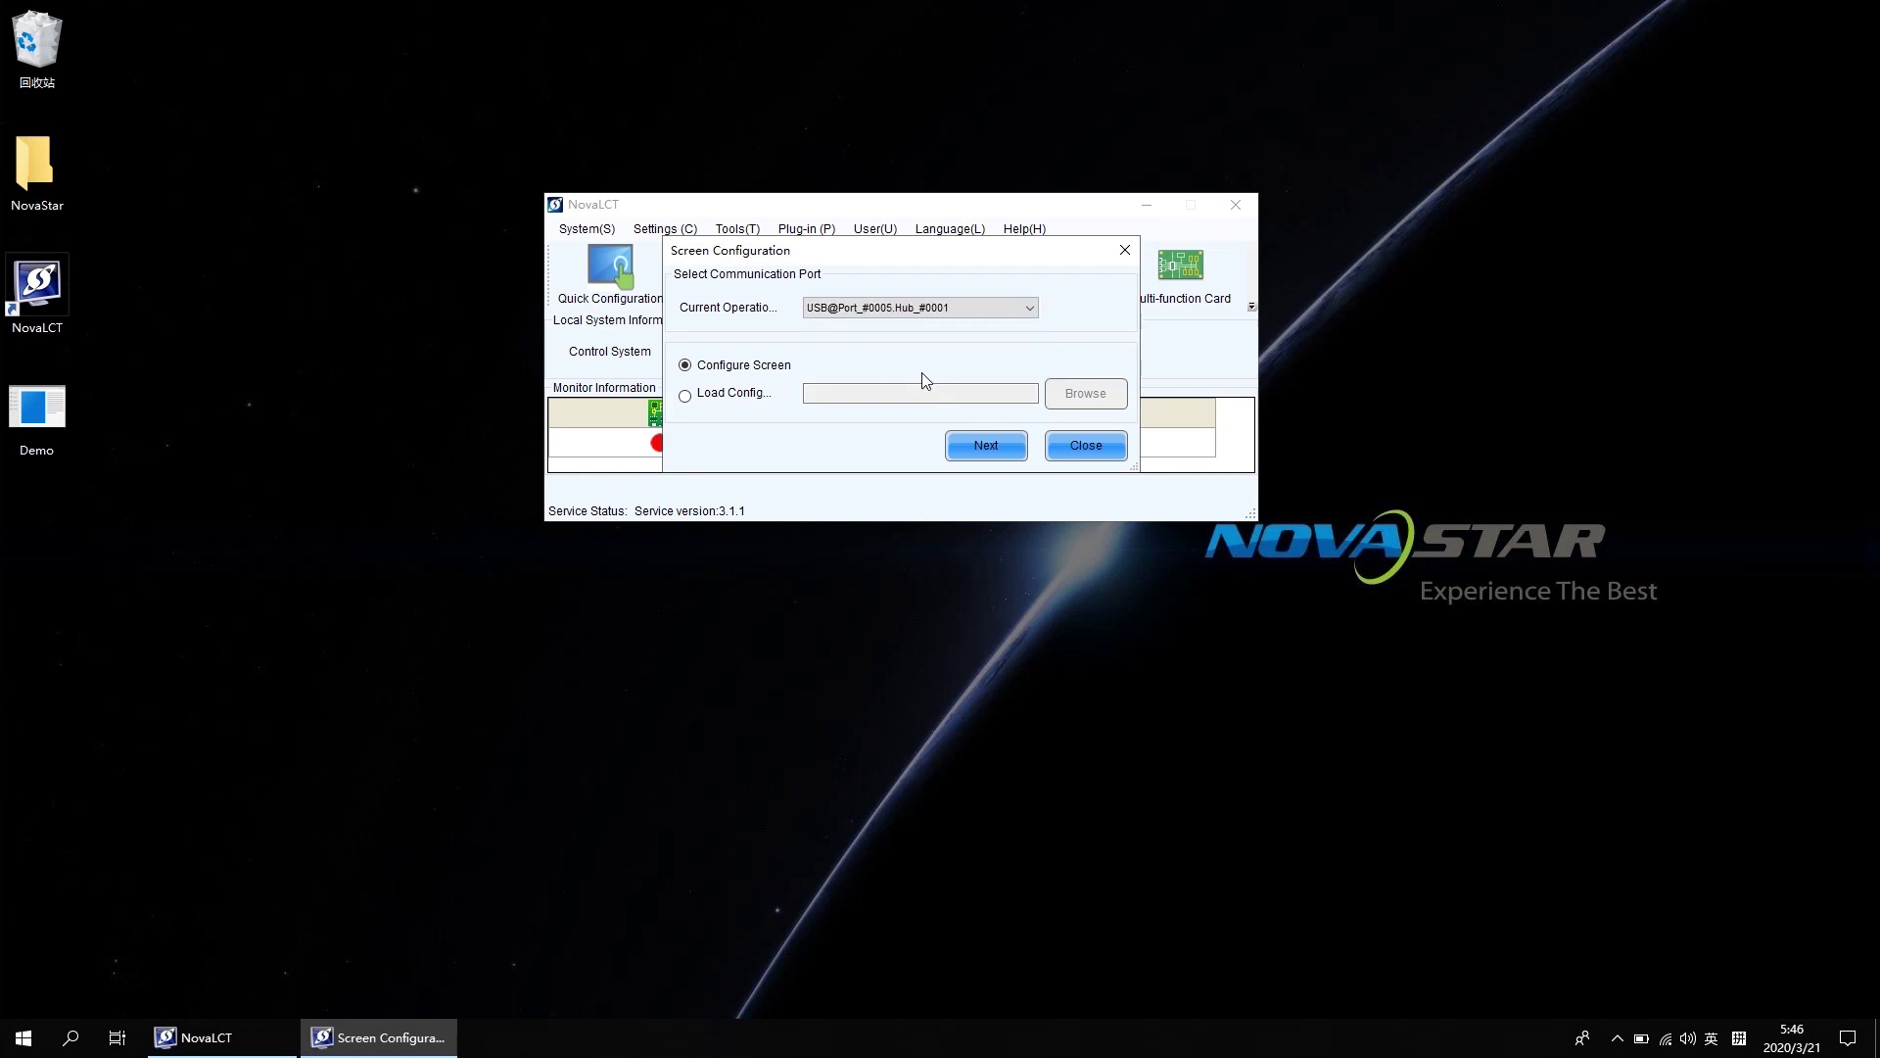
click(986, 448)
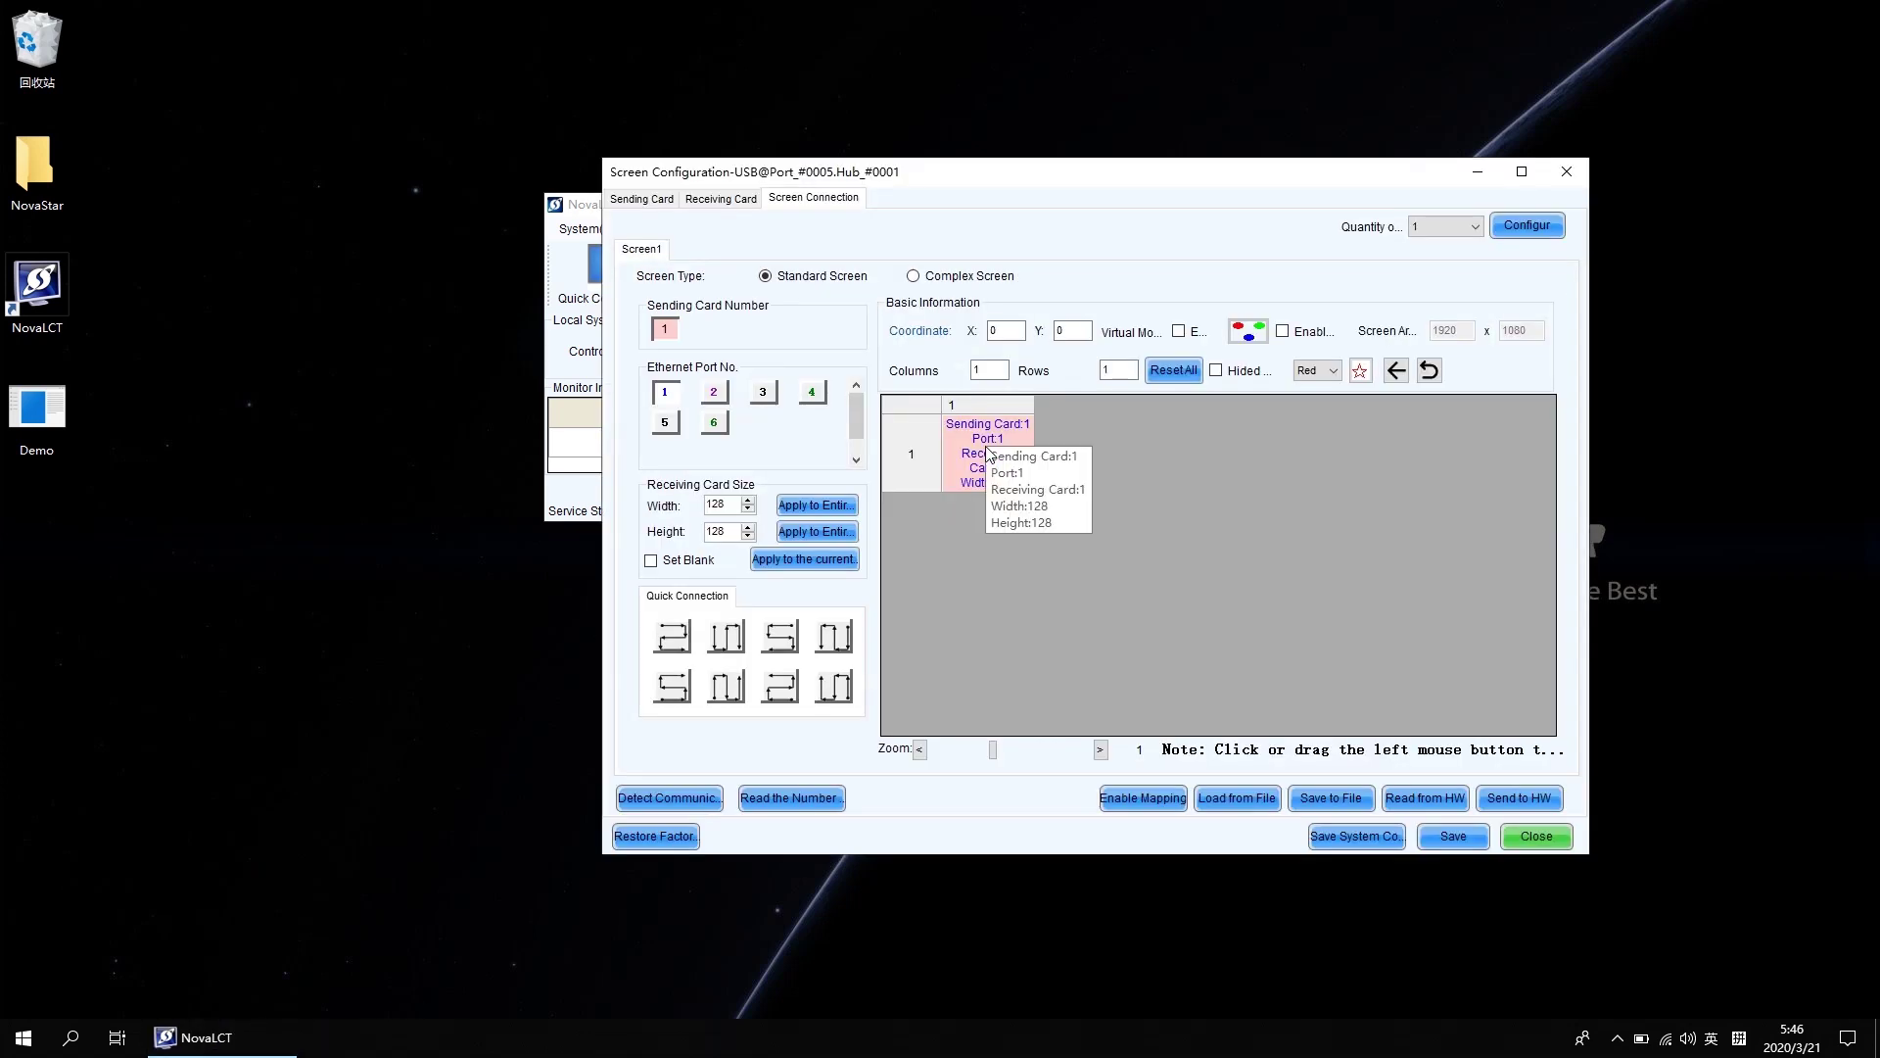
Step: Load the Demo mapping file onto the second controller's receiving-card layout
click(1236, 803)
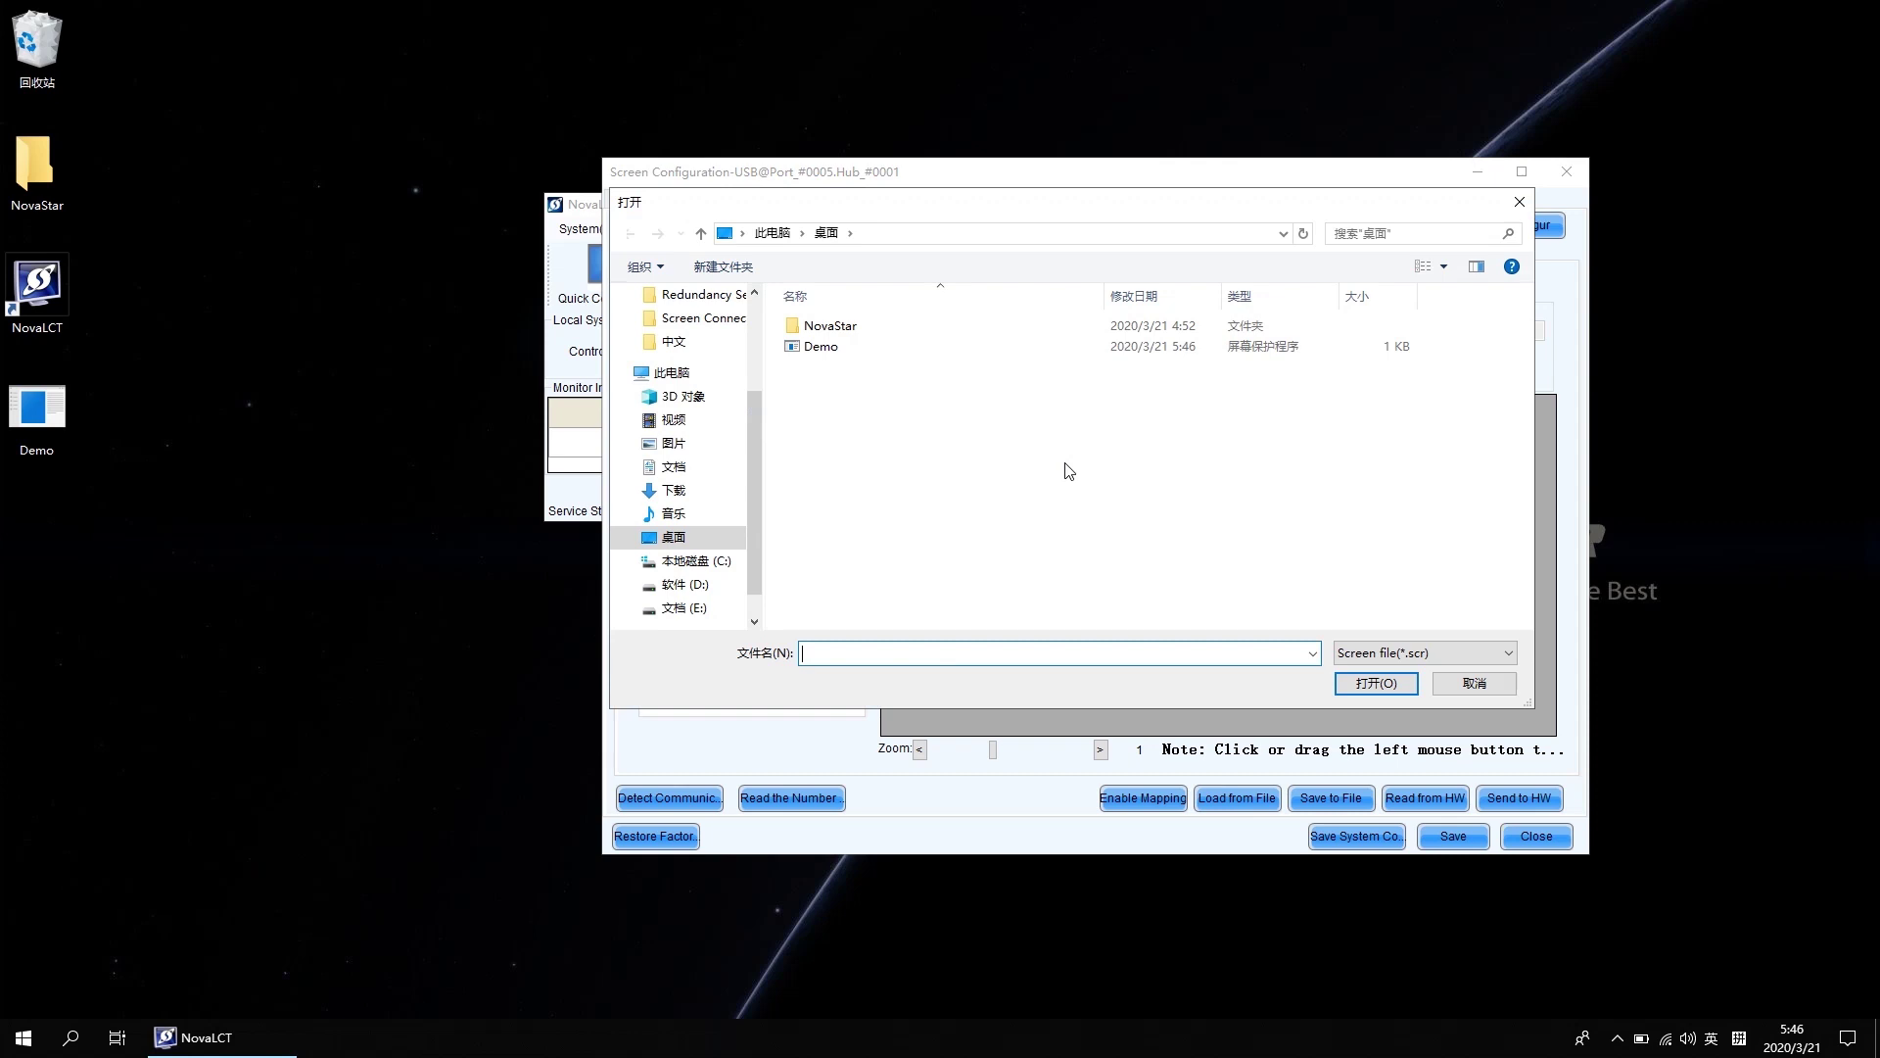
click(897, 353)
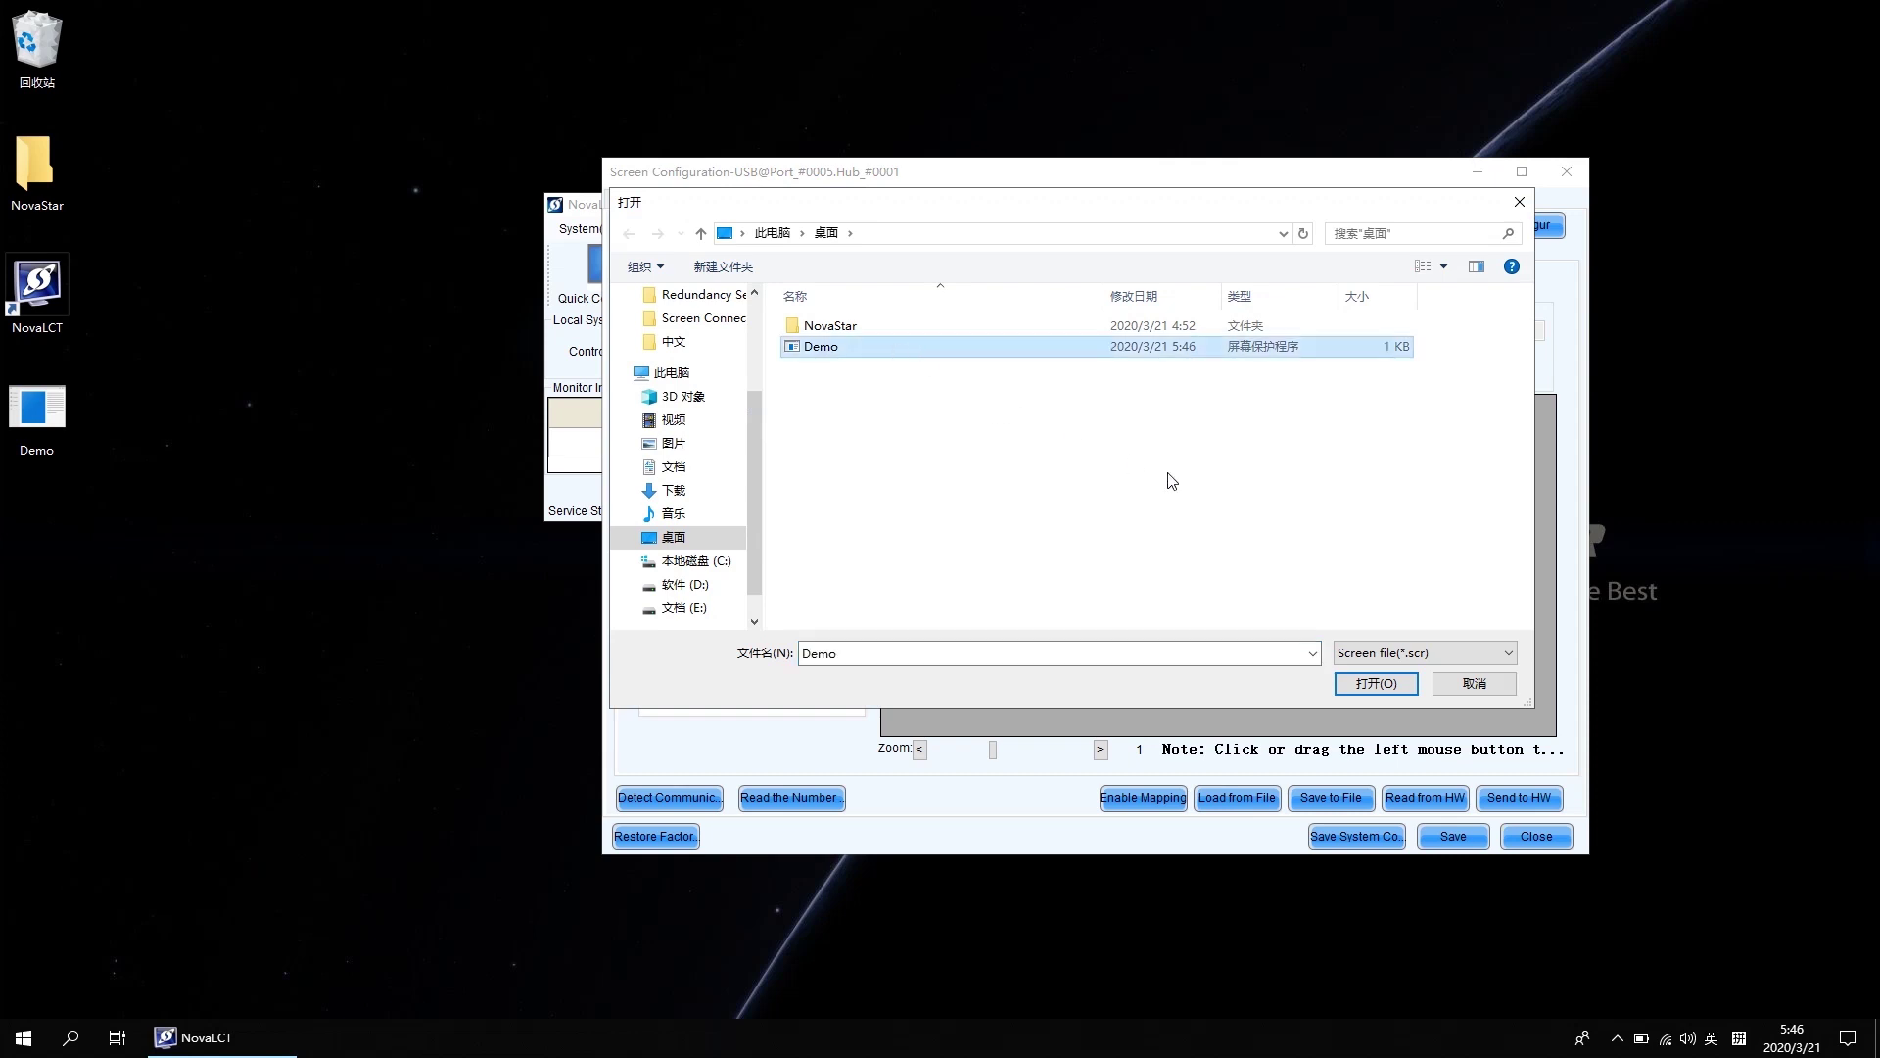
click(1353, 684)
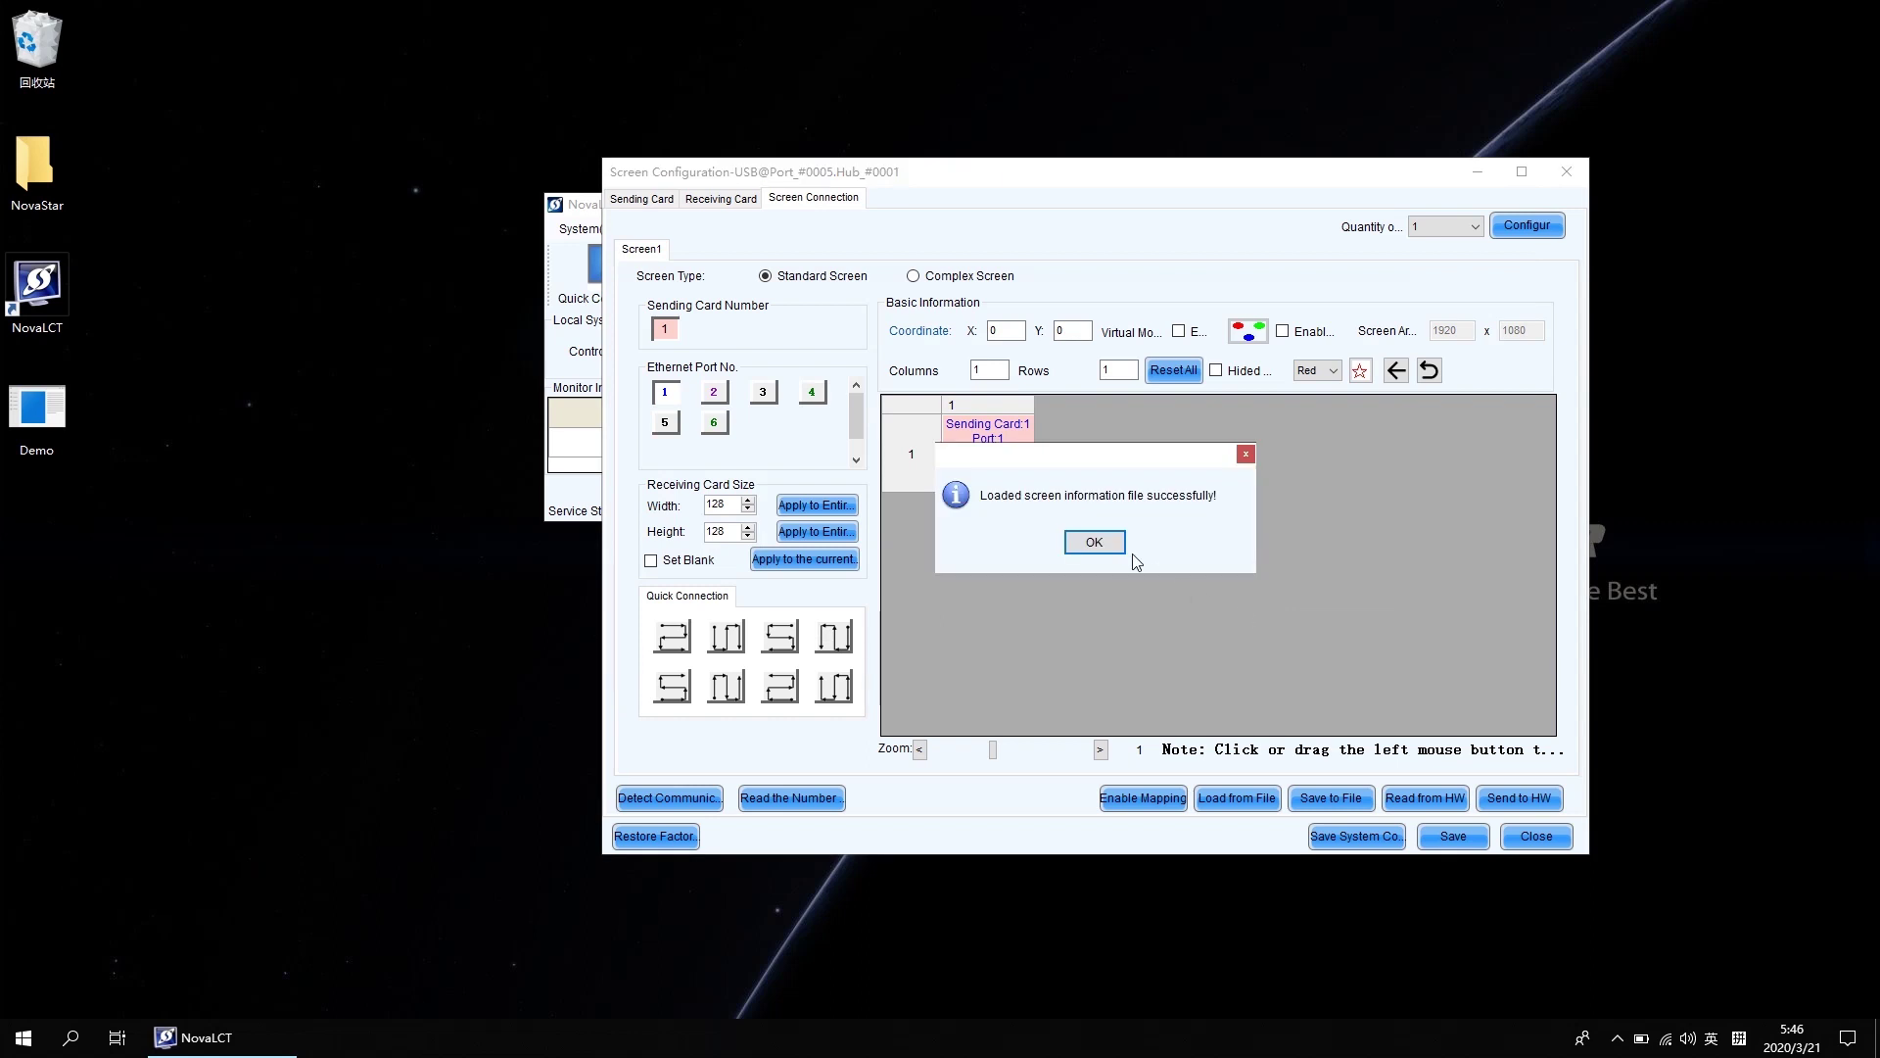
click(1112, 547)
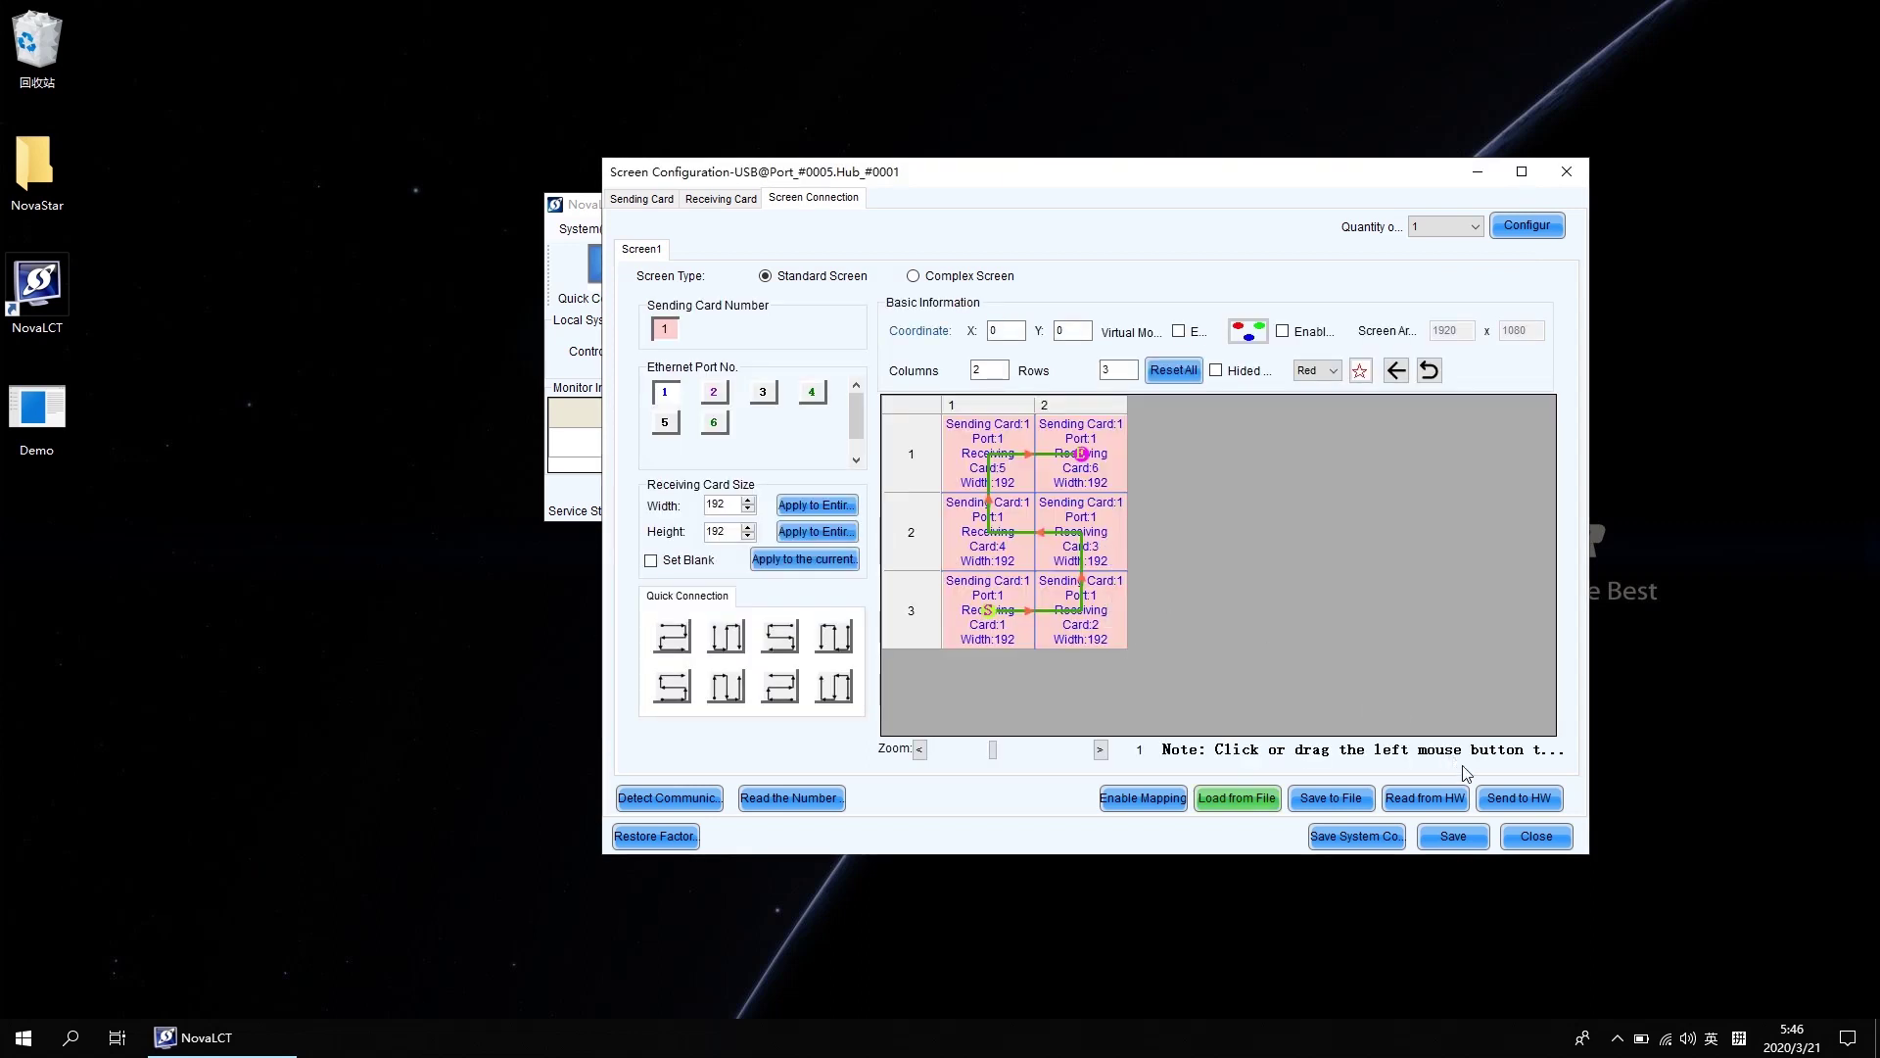
Step: Send the loaded mapping to the controller and save it to hardware
click(1513, 800)
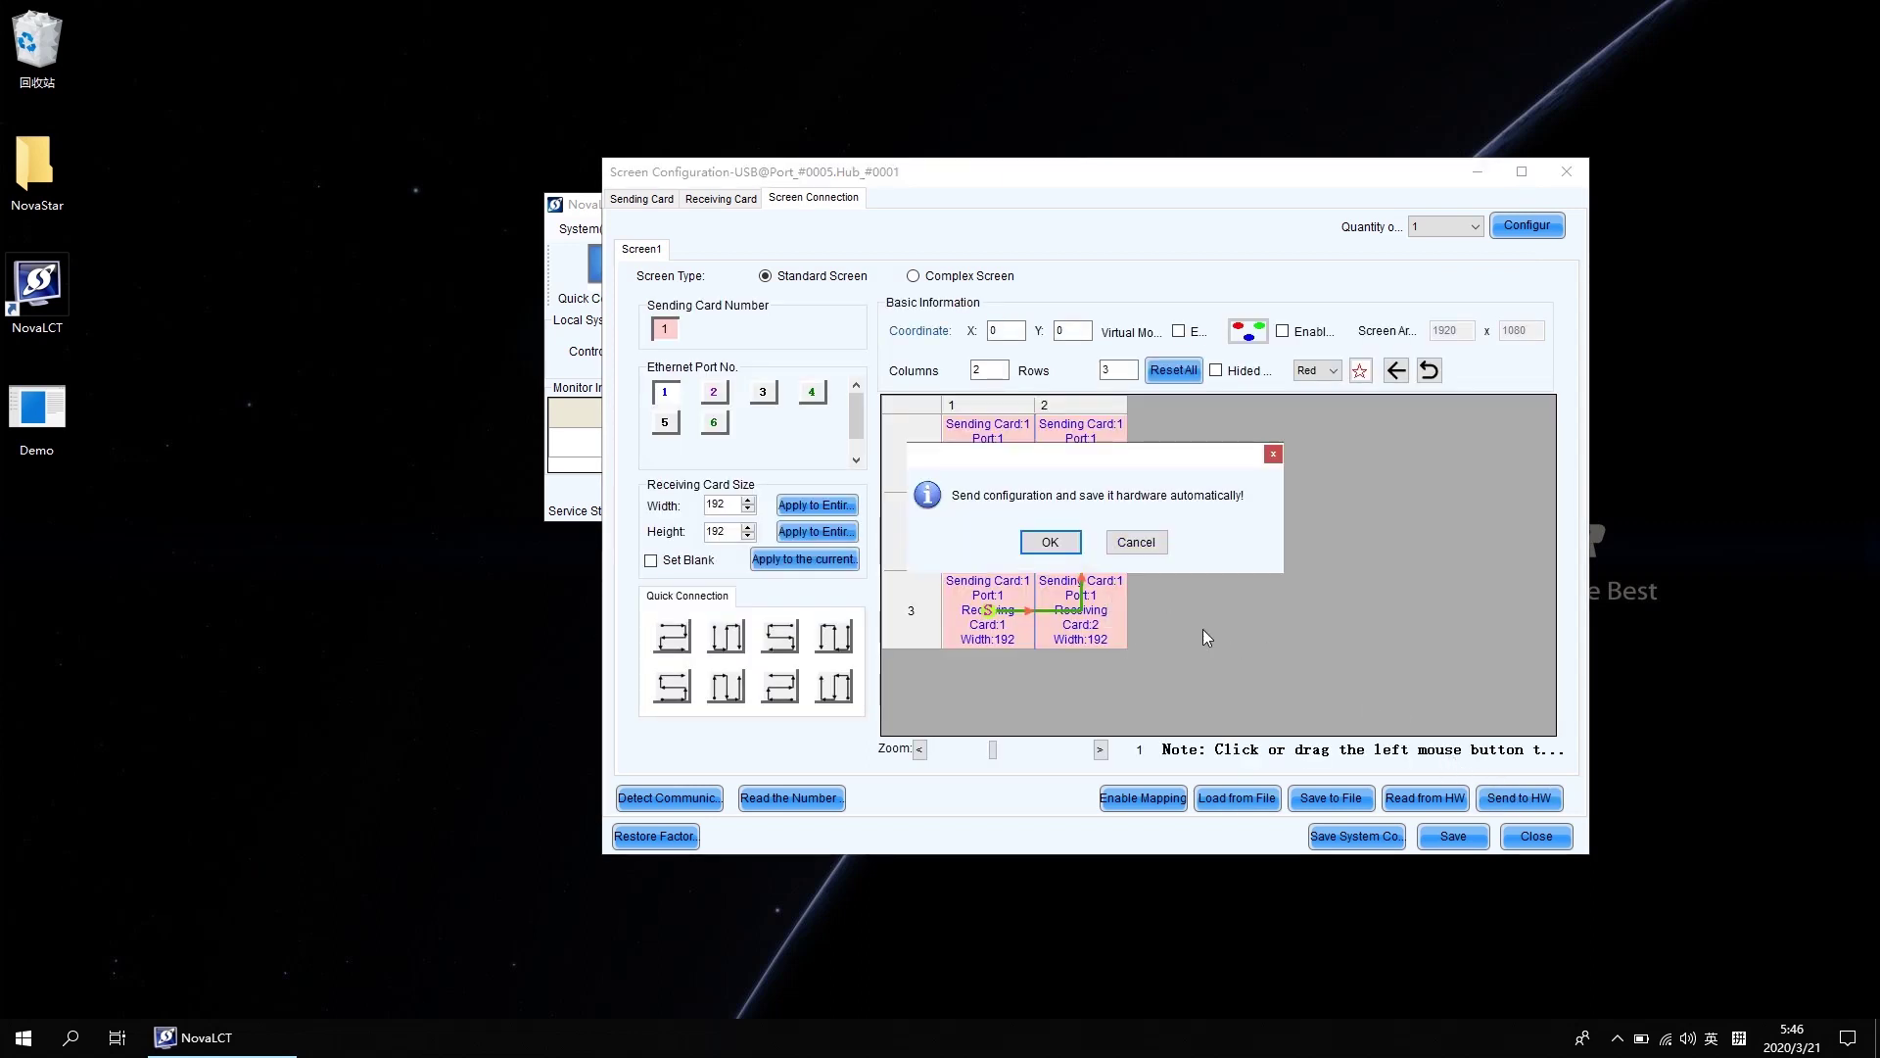
click(1059, 545)
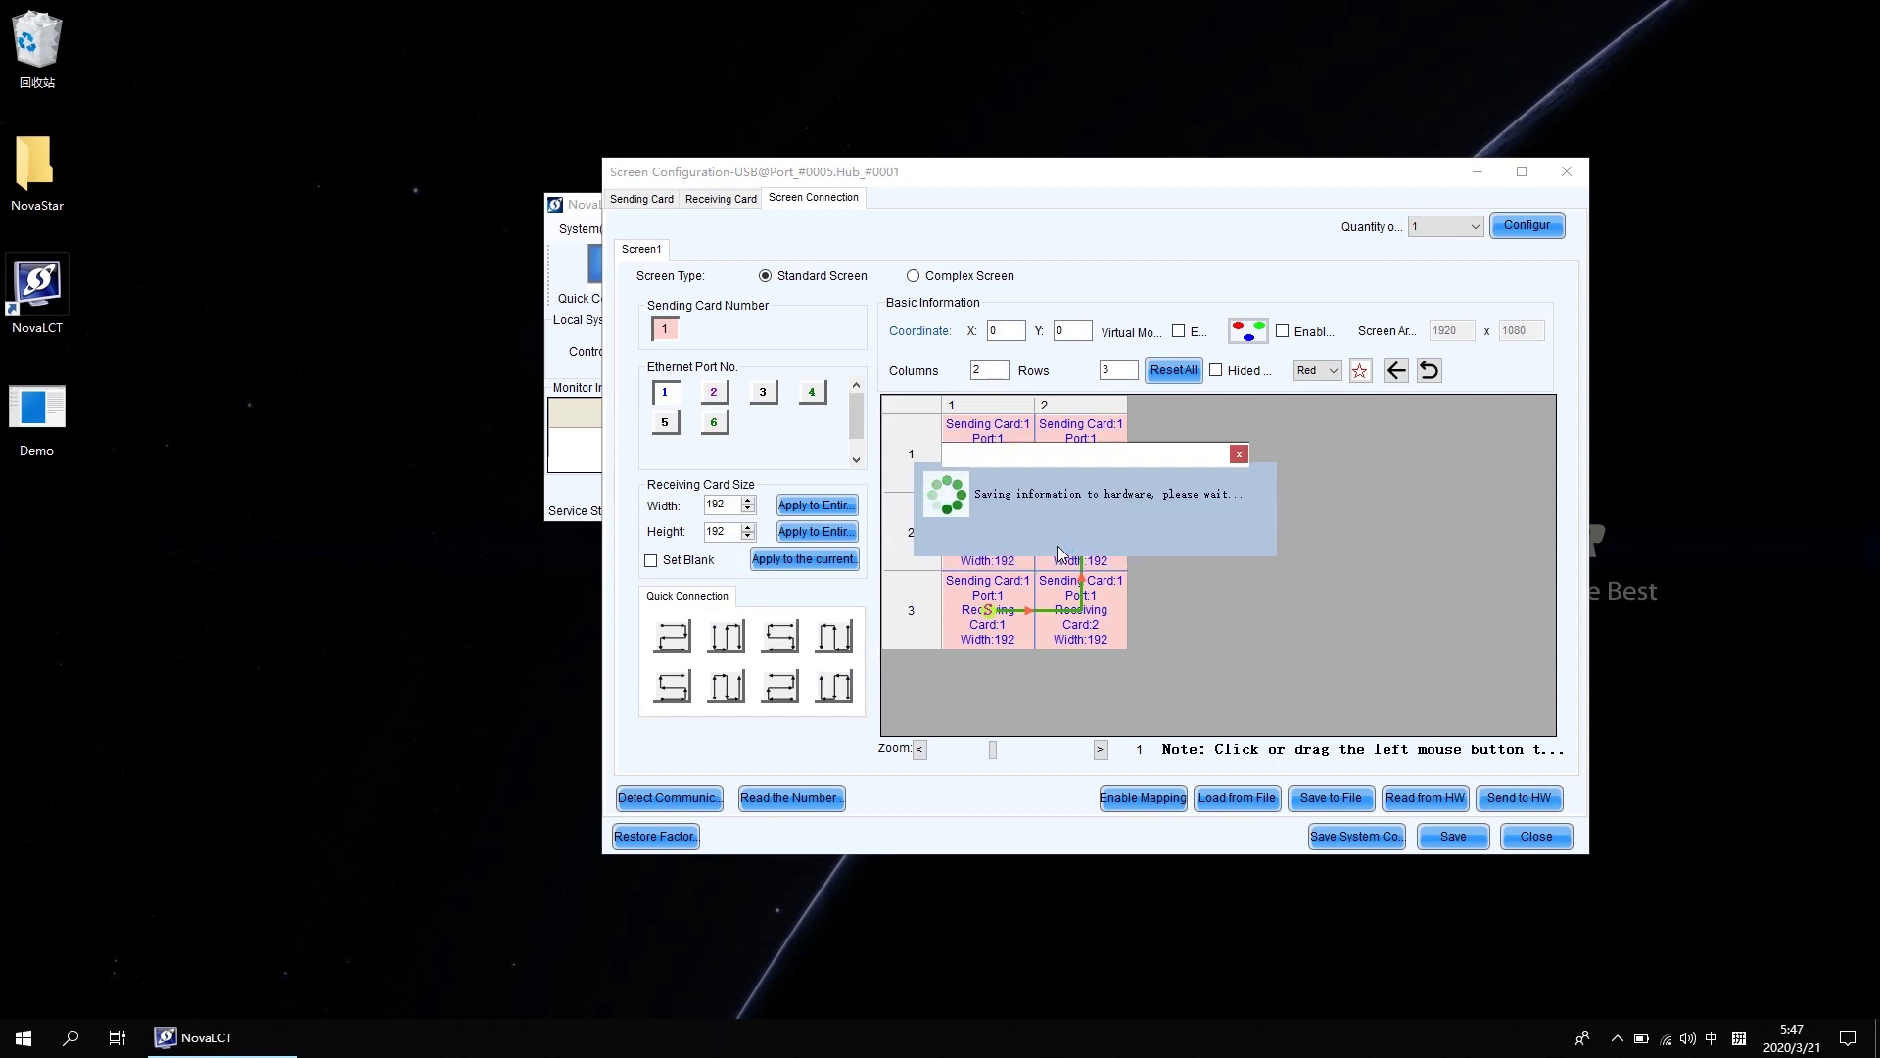
click(1087, 546)
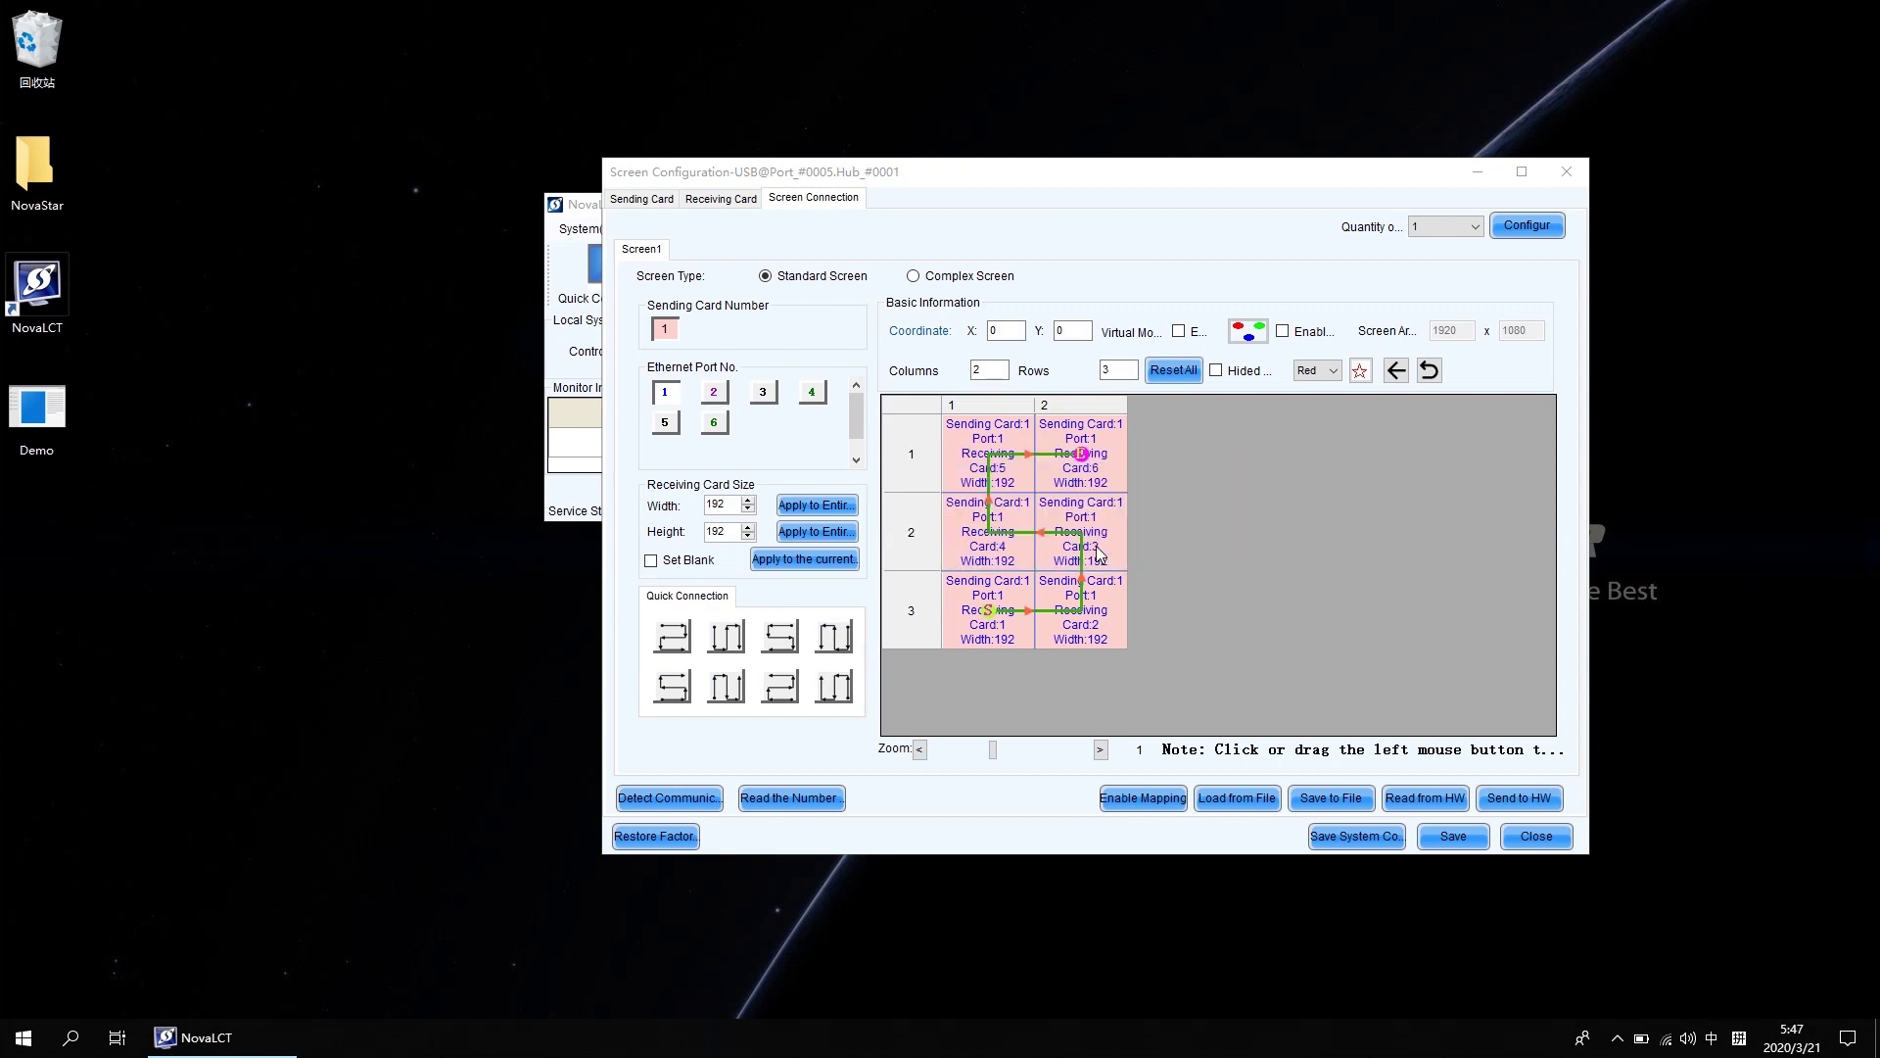
click(1439, 839)
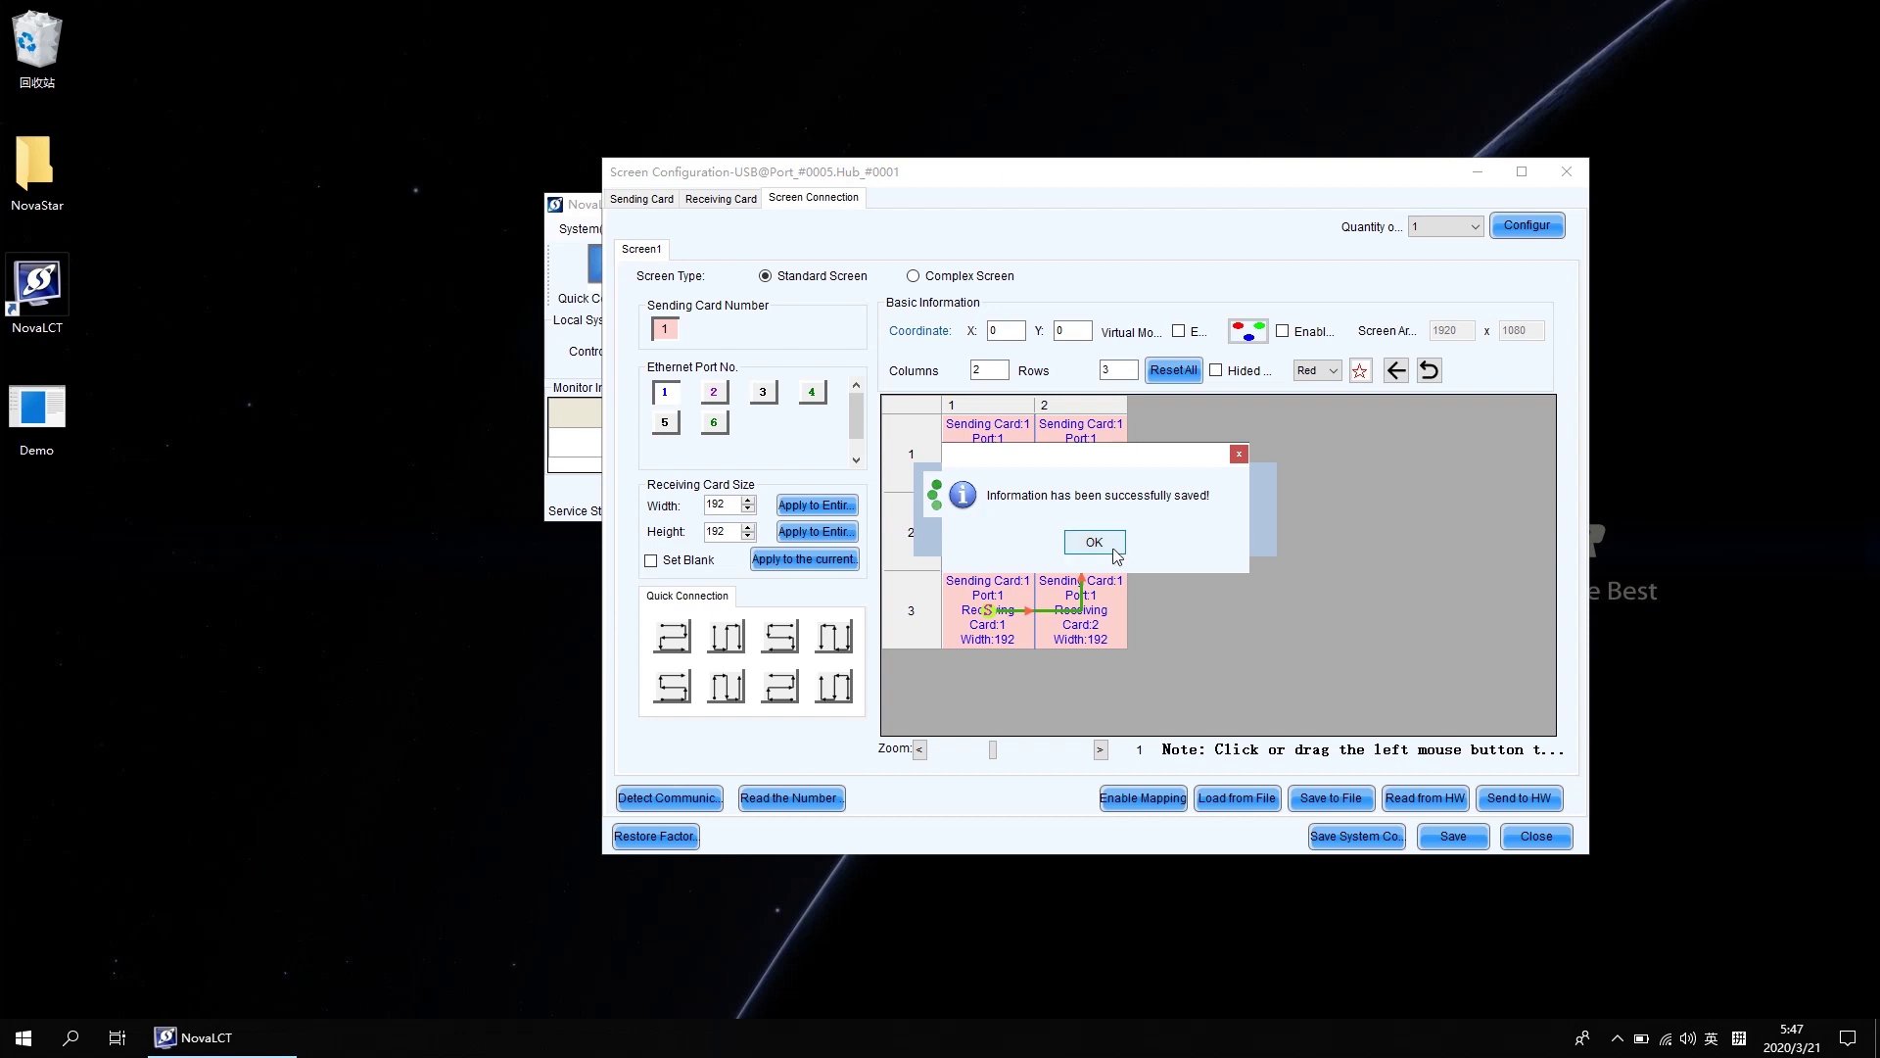
click(1106, 548)
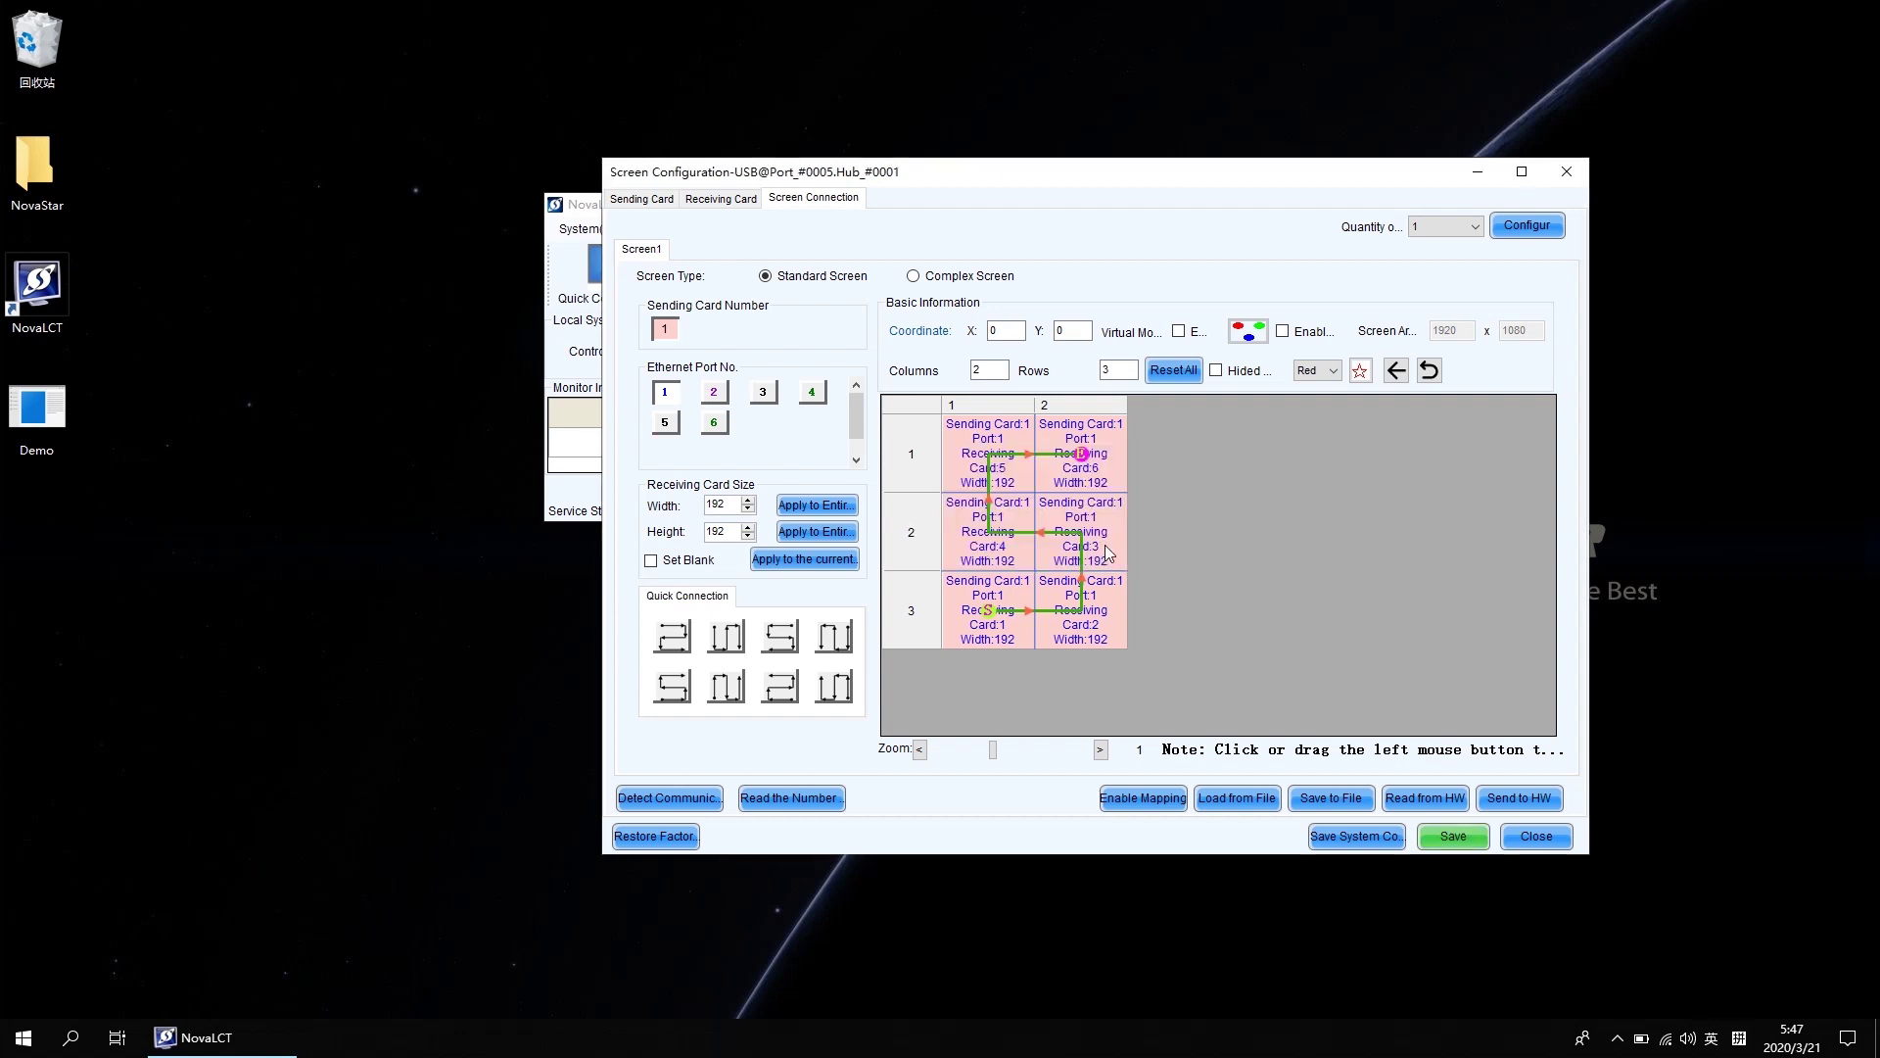
Step: Mark this controller as the backup sending card in the Sending Card settings
click(655, 202)
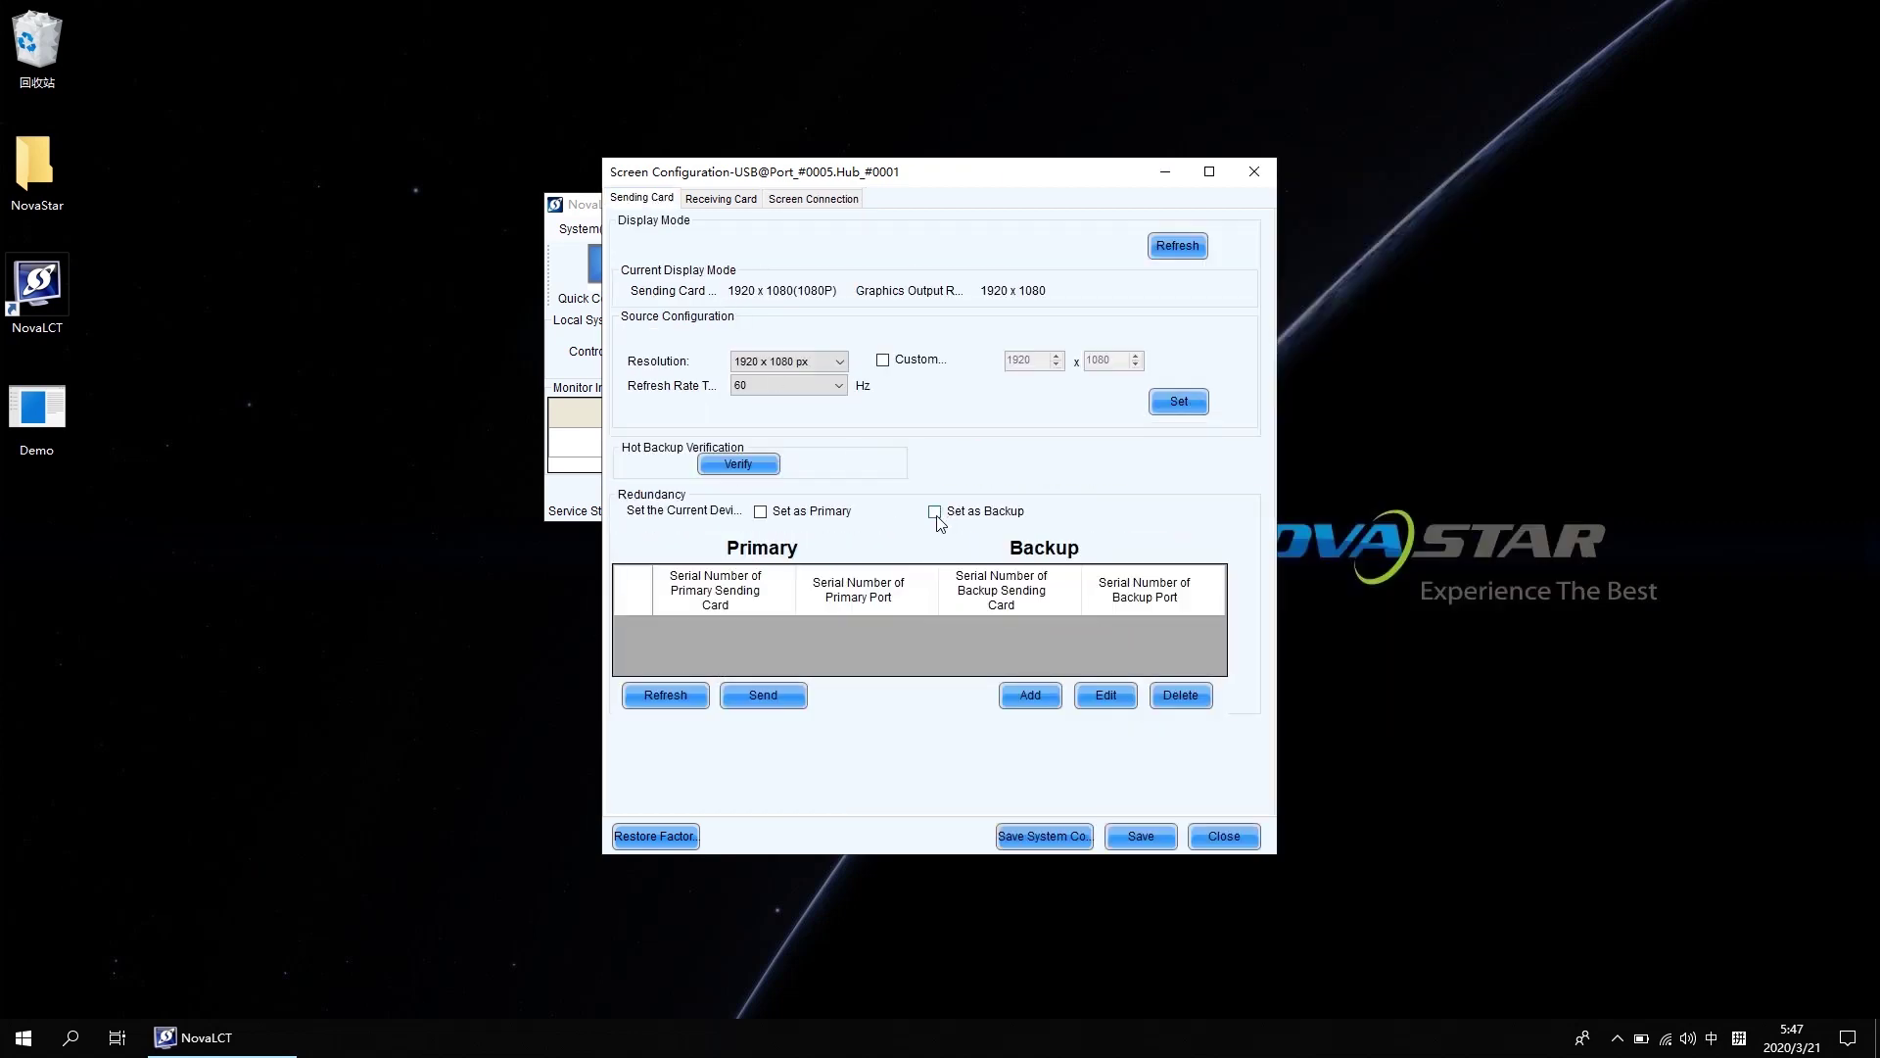
click(936, 515)
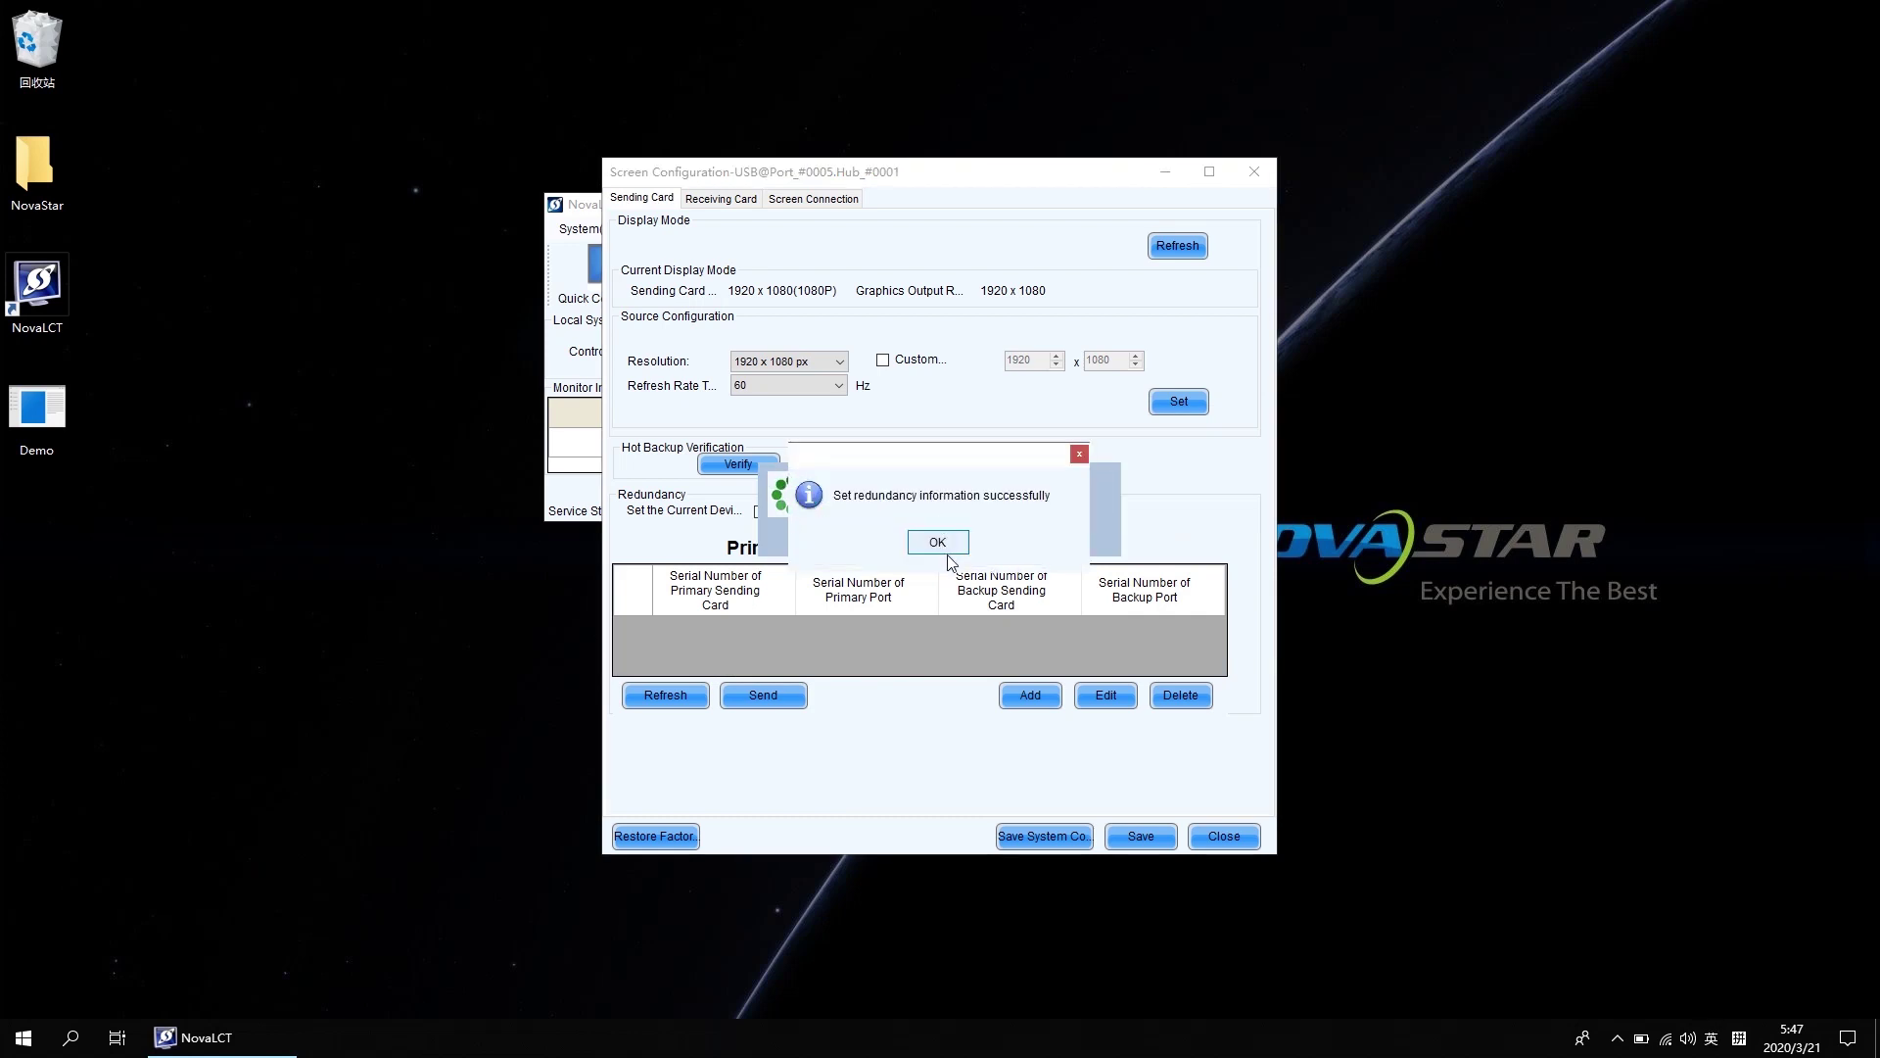
click(944, 544)
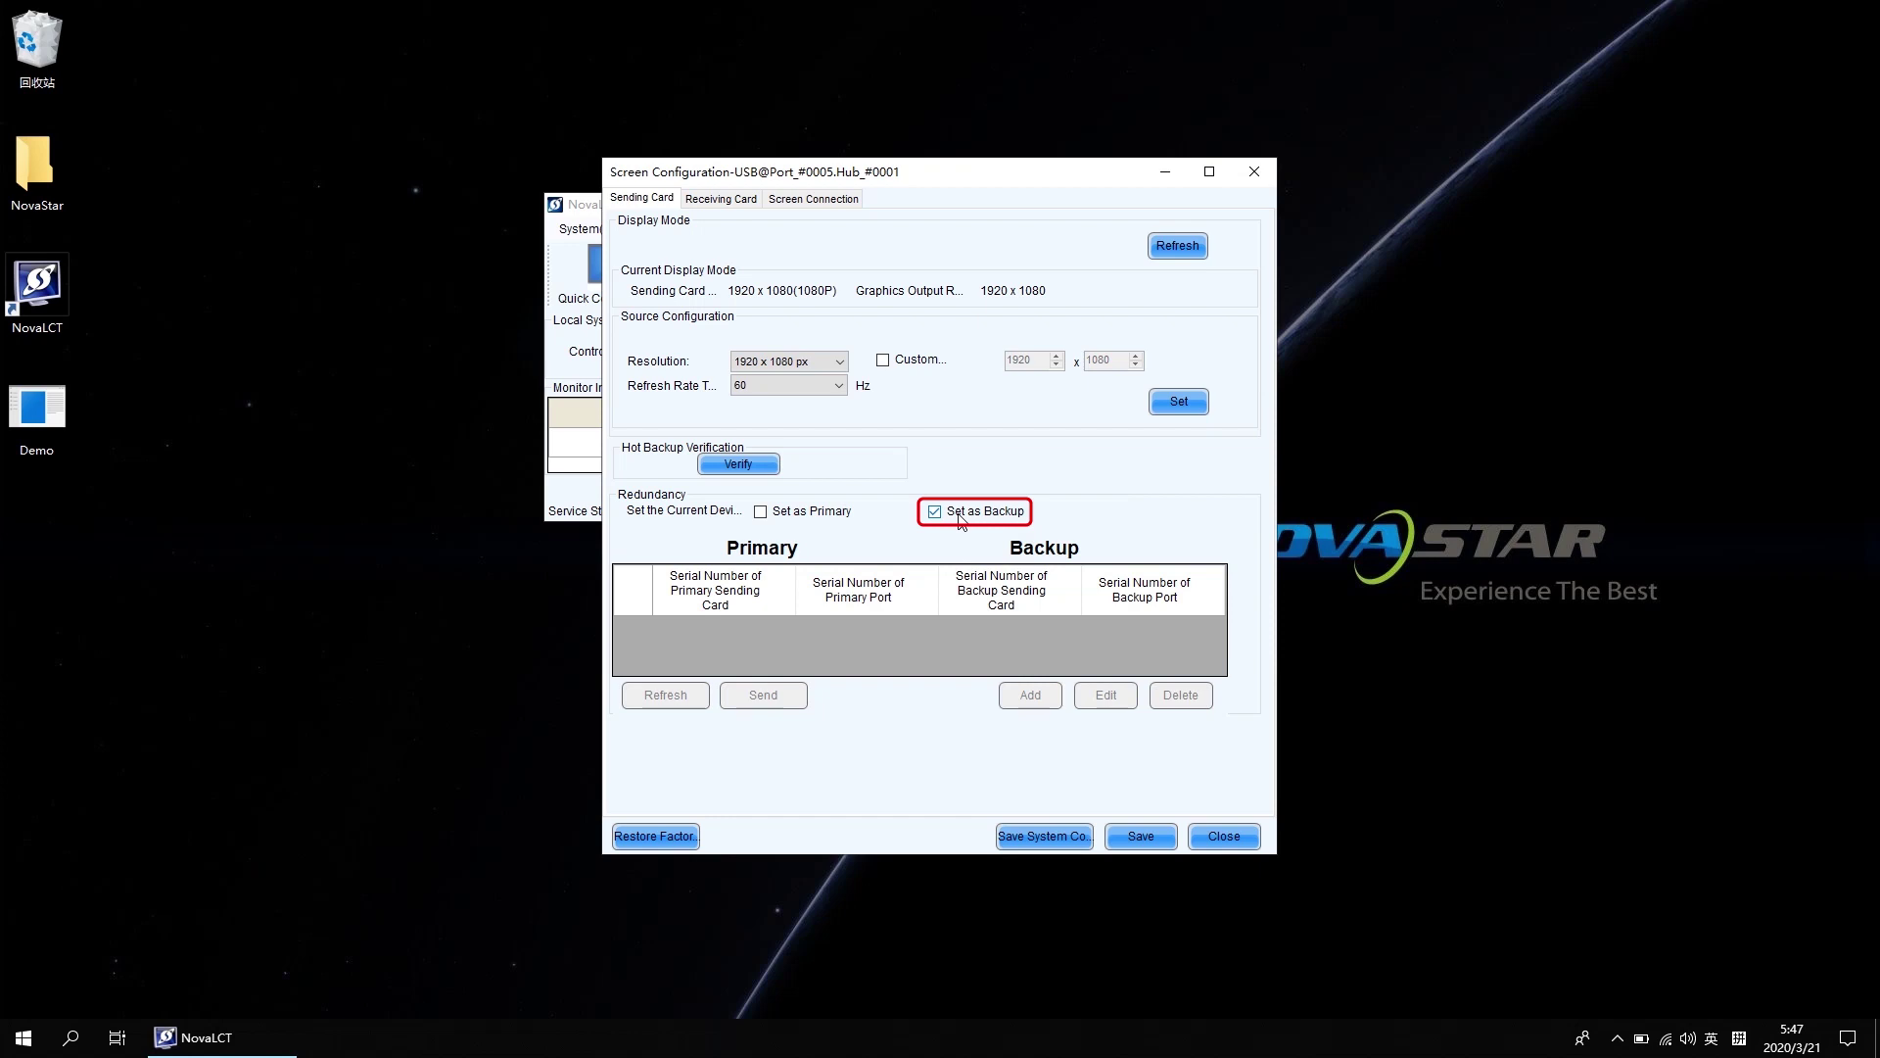
Step: Save the backup setting to hardware and close the configuration window
click(1143, 836)
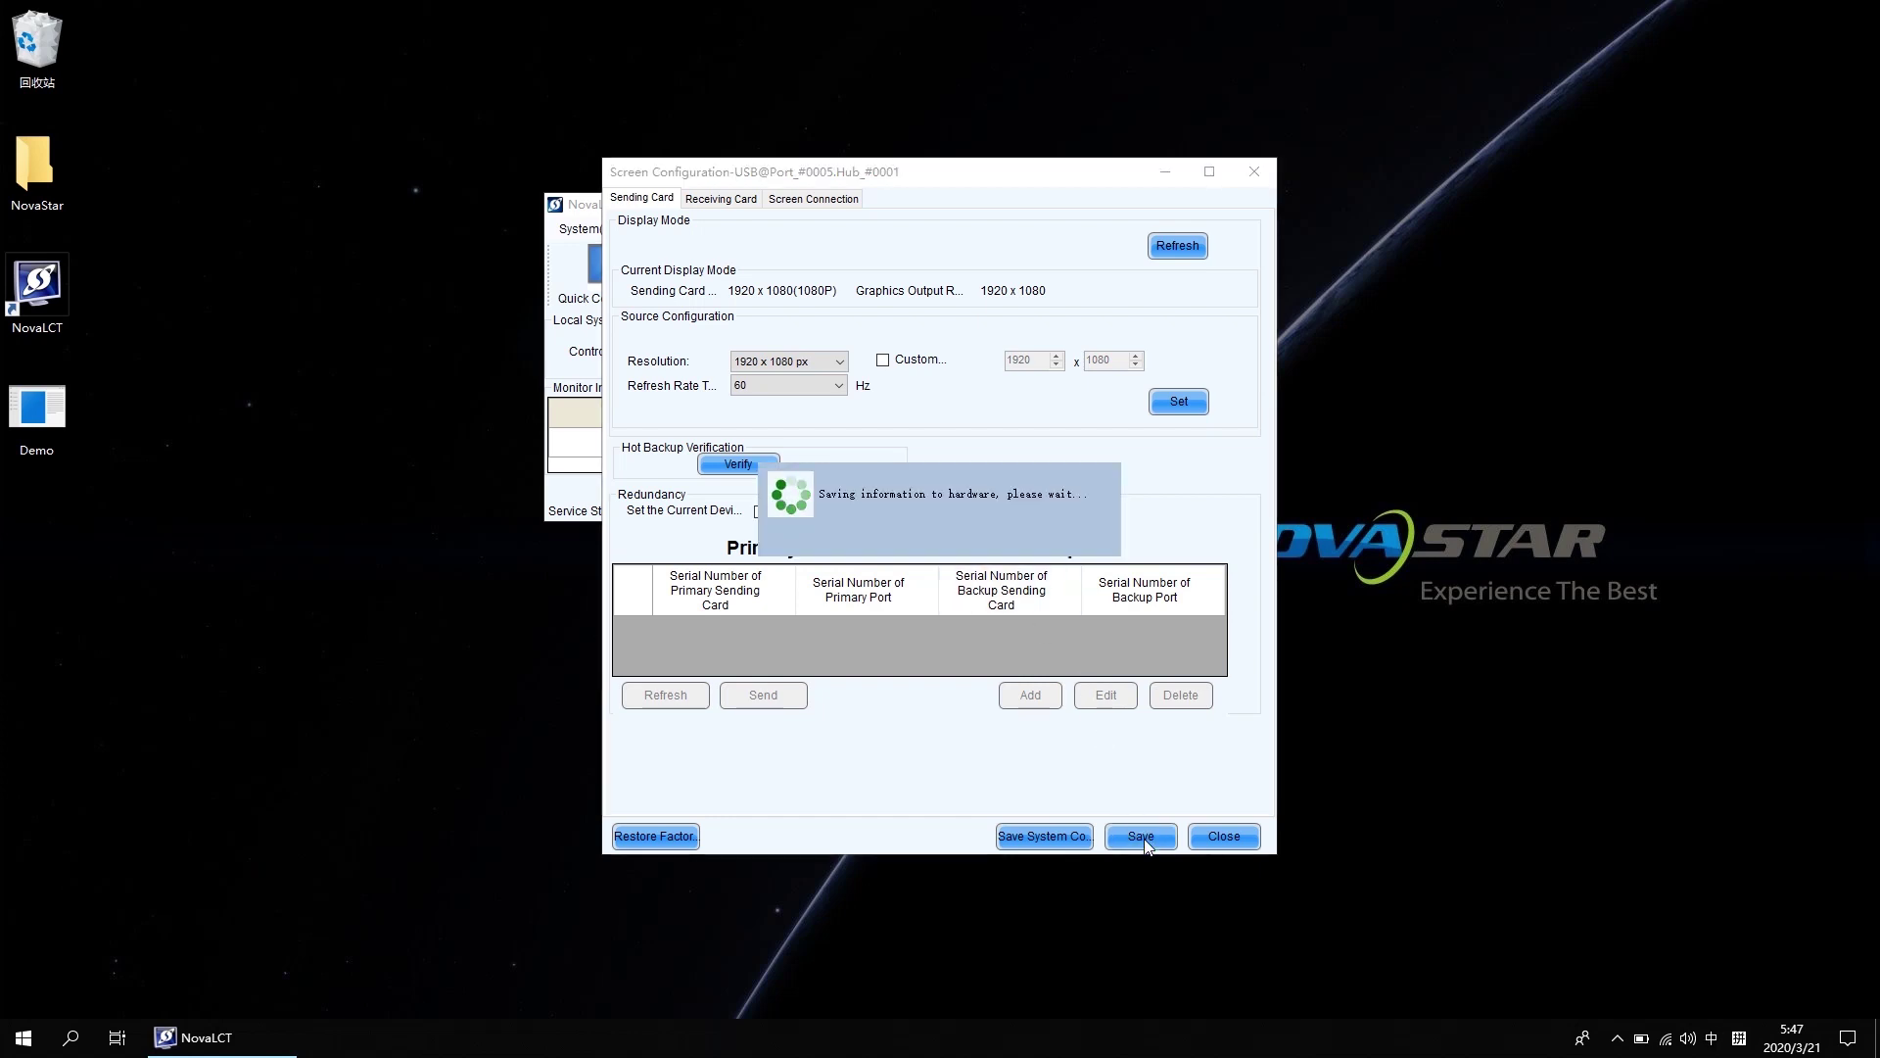
click(951, 542)
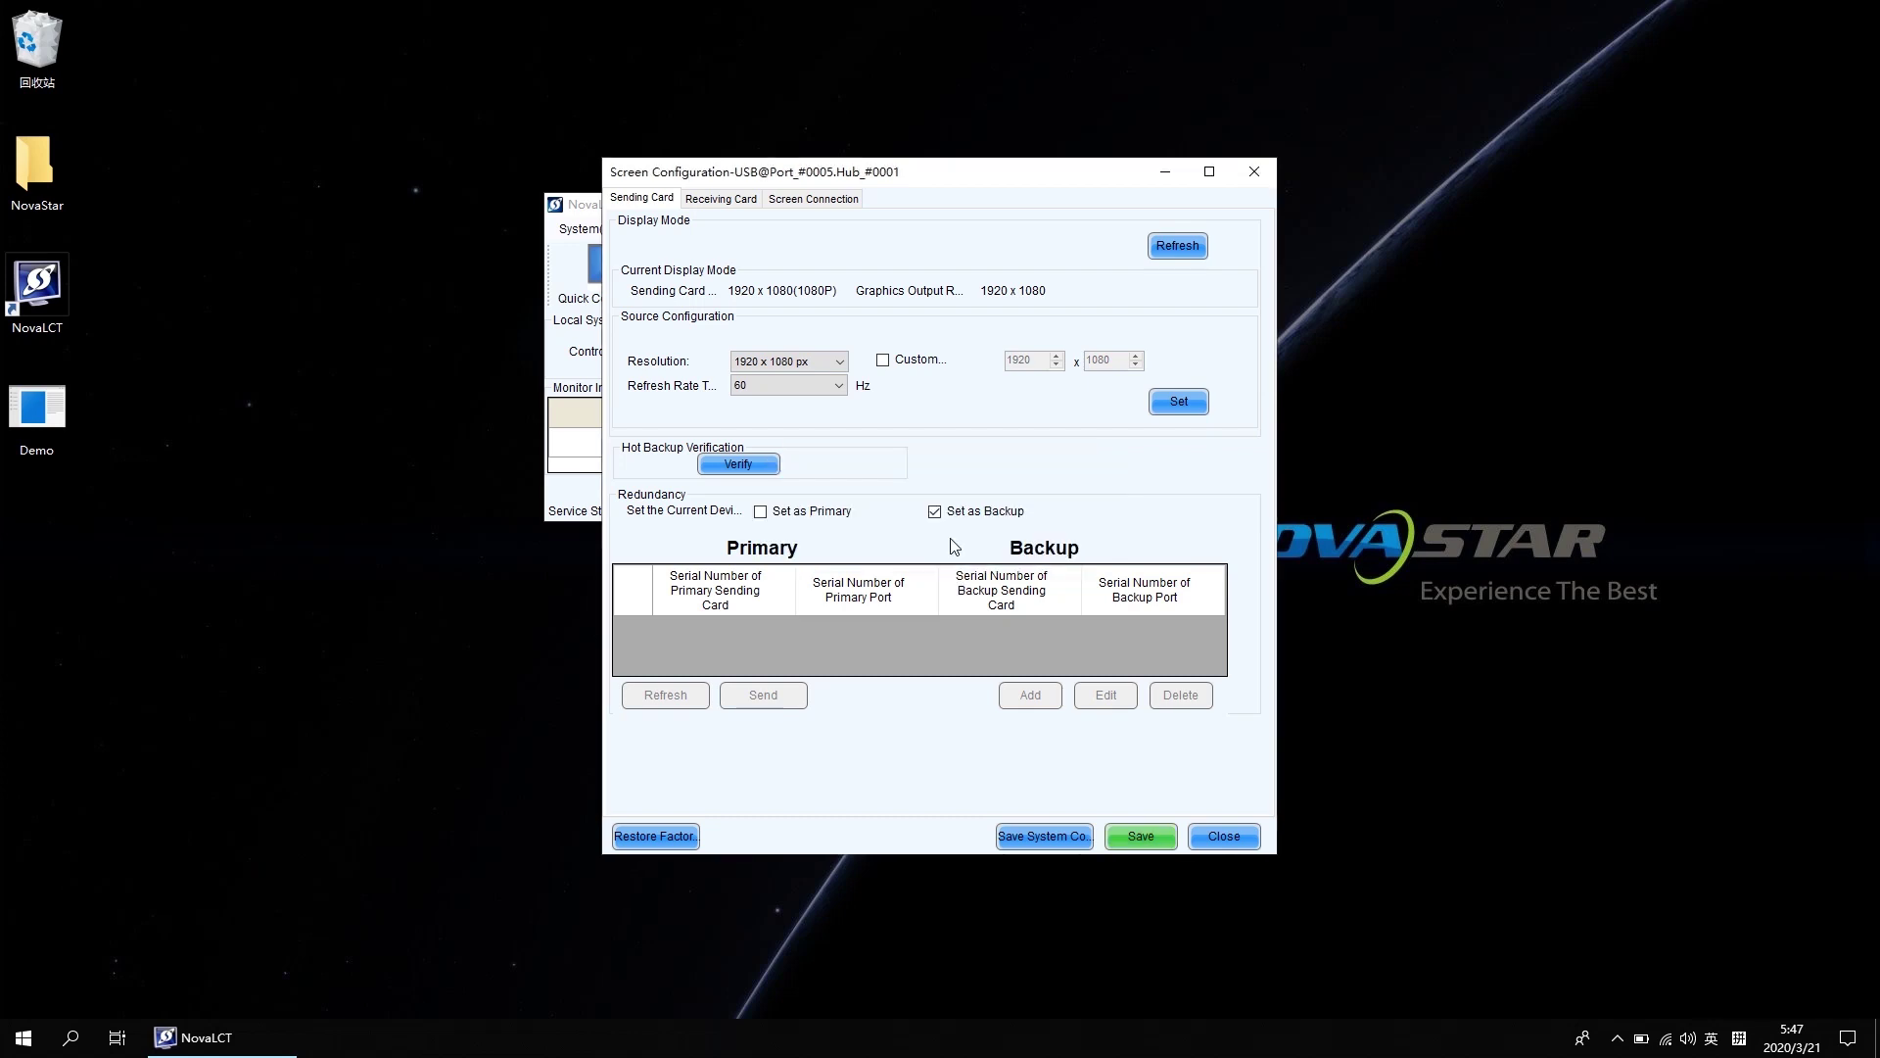
click(1223, 837)
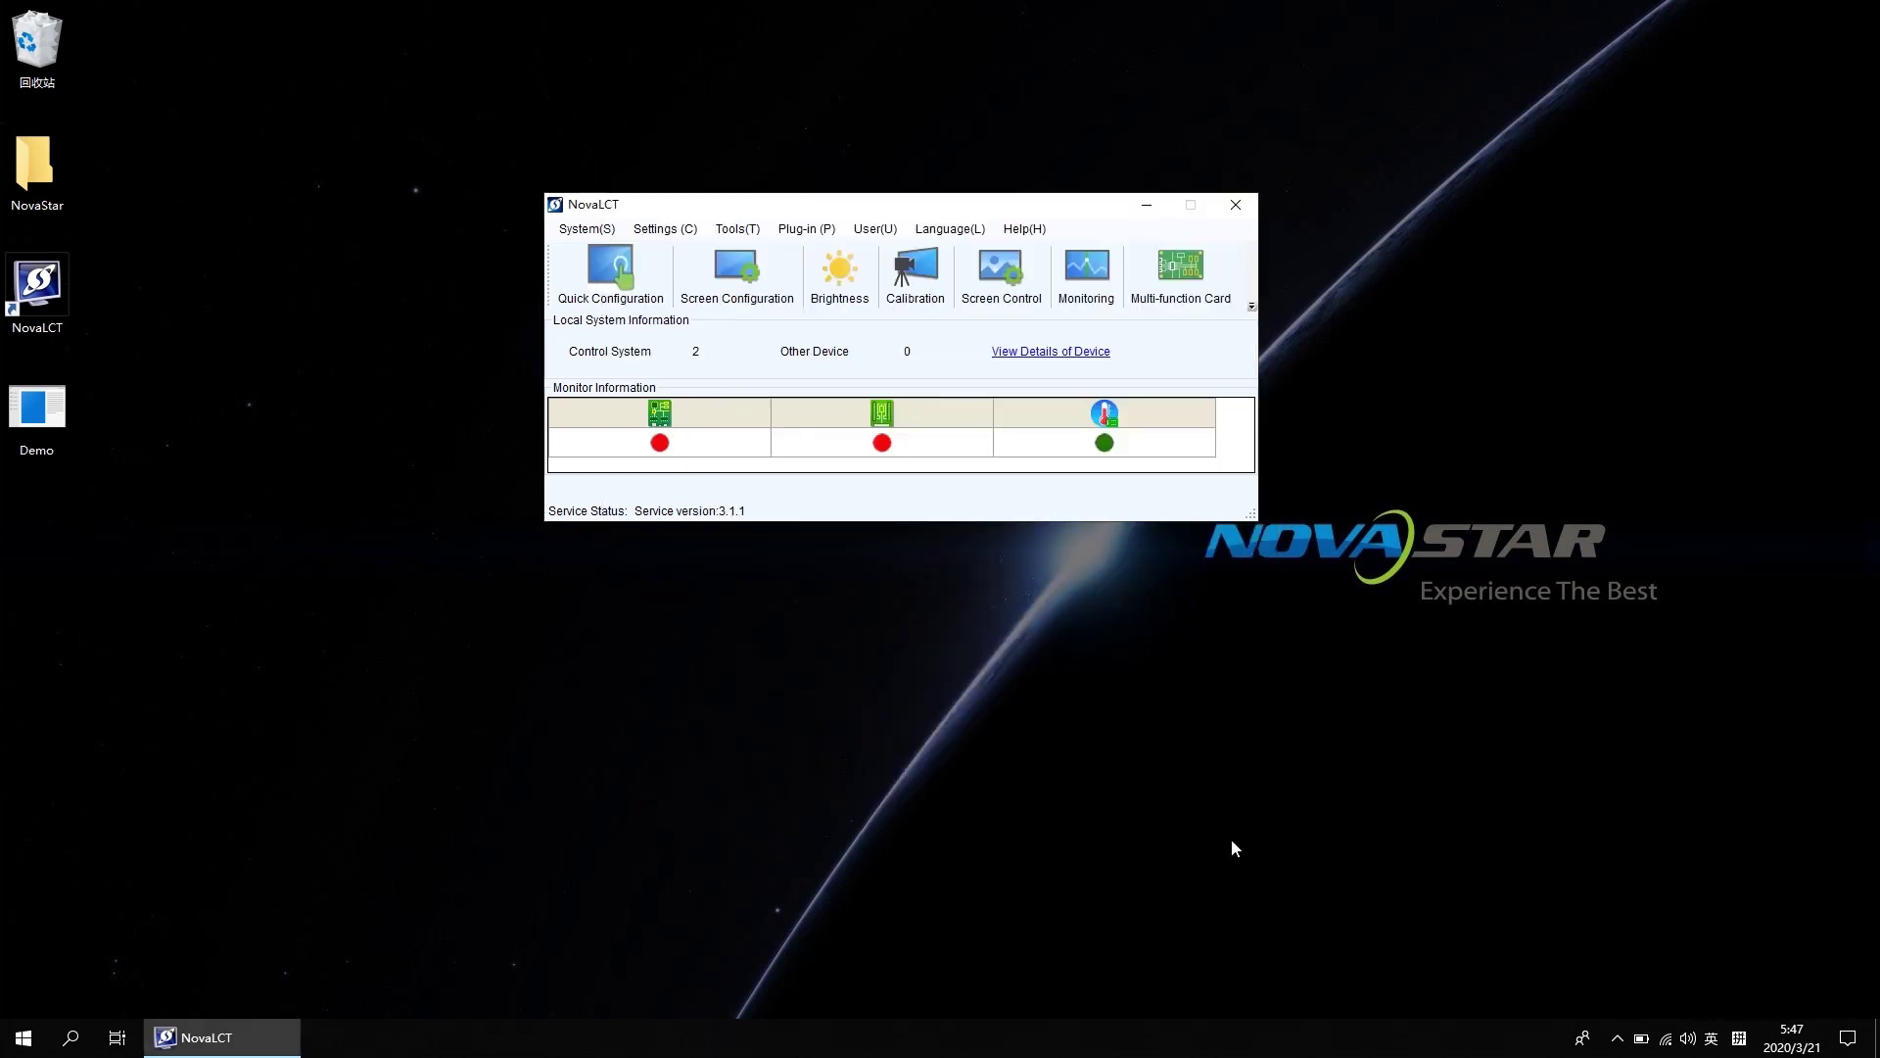